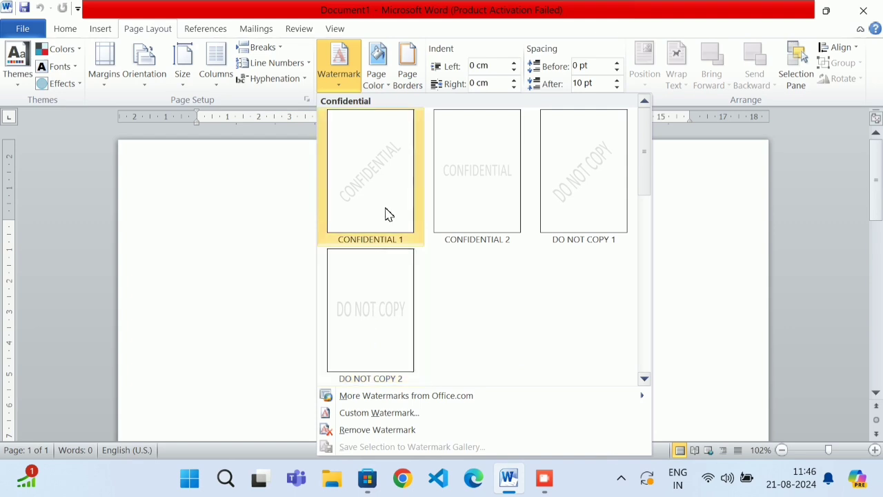
Step: Apply the CONFIDENTIAL 1 watermark to the blank page and set the zoom to 40%
click(386, 212)
scroll(393, 215, down, 10)
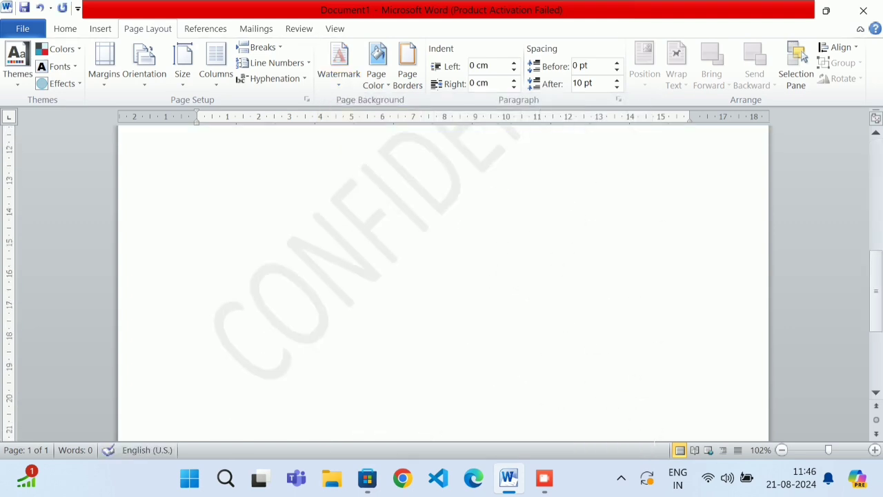
click(782, 450)
click(782, 450)
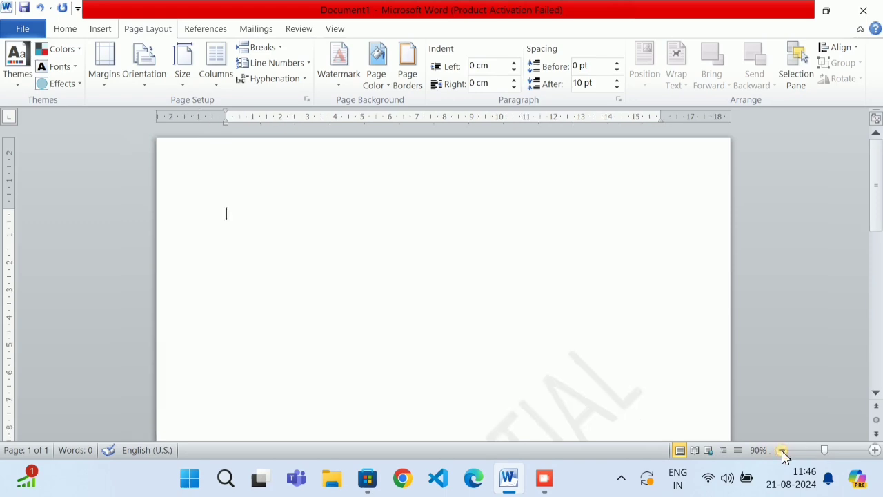
click(781, 450)
click(781, 450)
click(782, 450)
click(781, 449)
click(781, 449)
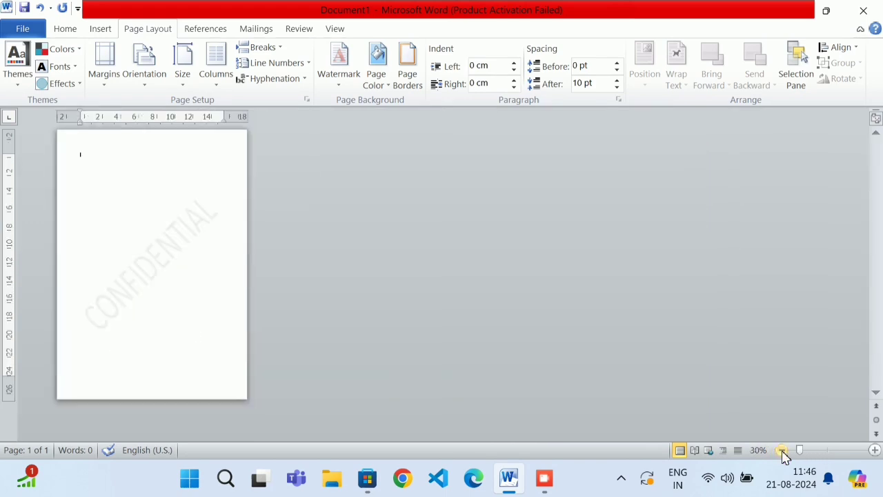
click(782, 450)
click(874, 450)
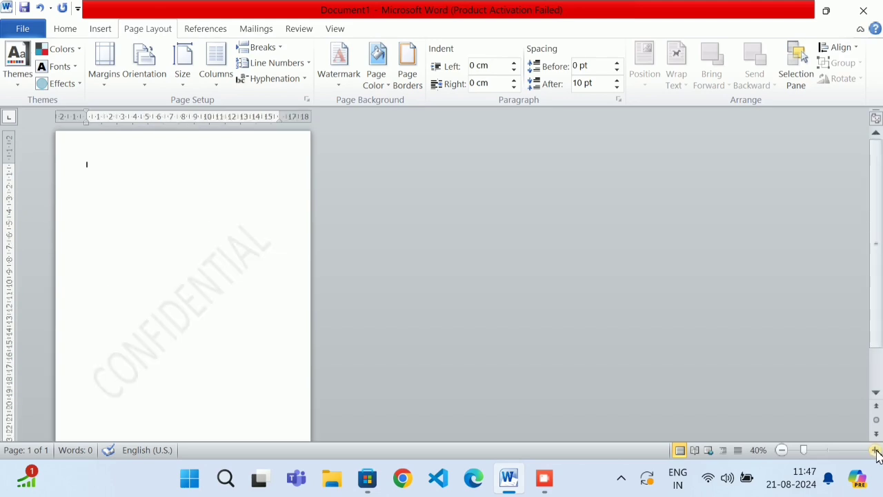
Step: Replace the page watermark with CONFIDENTIAL 2, followed by DO NOT COPY 1
click(324, 81)
click(477, 213)
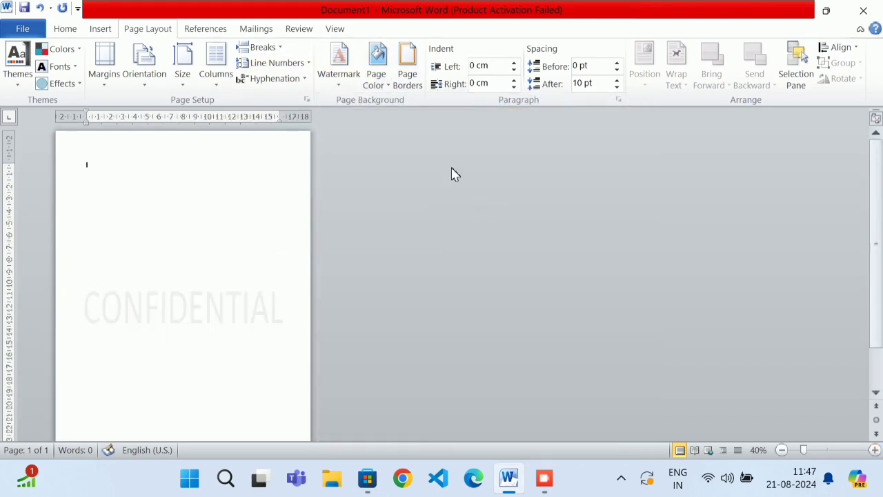
click(339, 66)
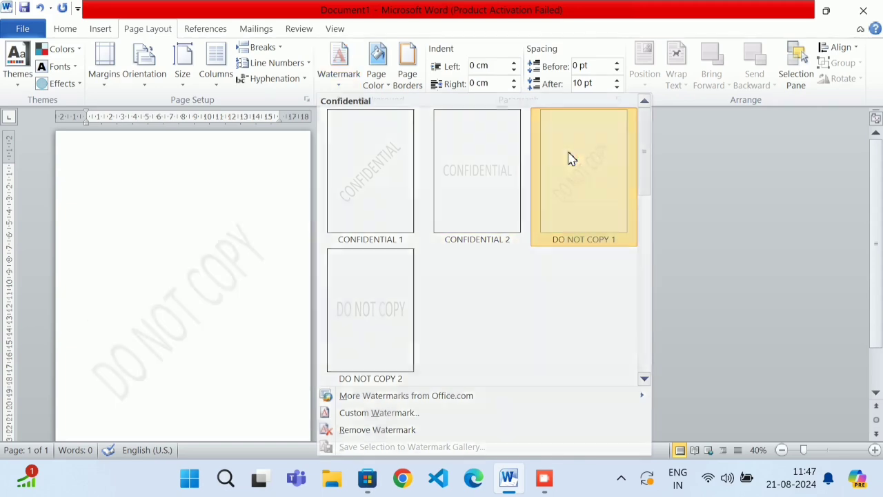
click(569, 158)
Step: Switch the page watermark to DO NOT COPY 2, followed by CONFIDENTIAL 1
click(339, 64)
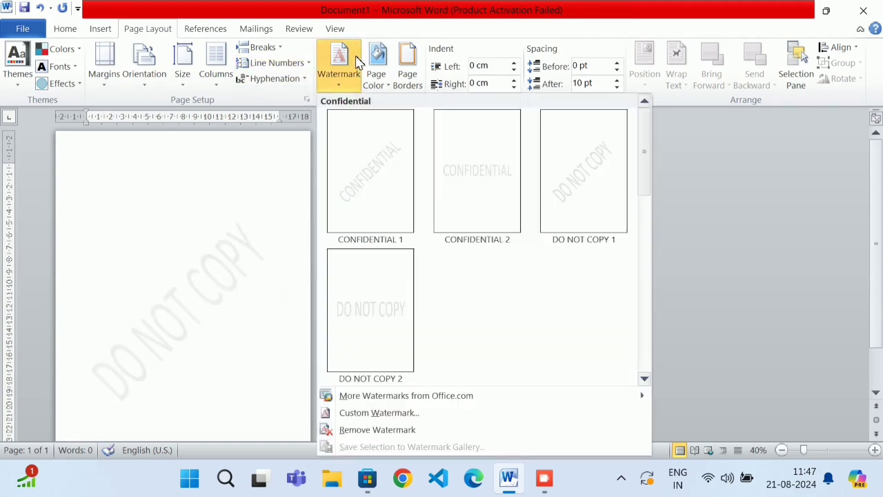
click(333, 324)
click(336, 66)
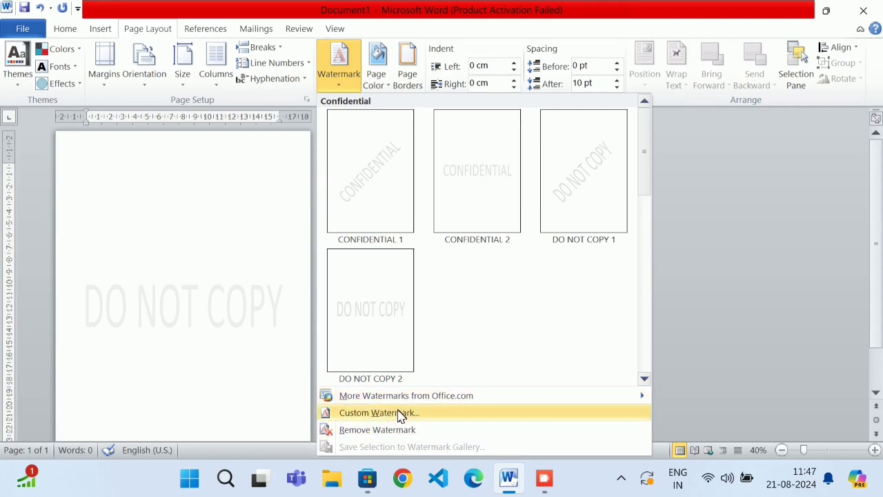
click(402, 168)
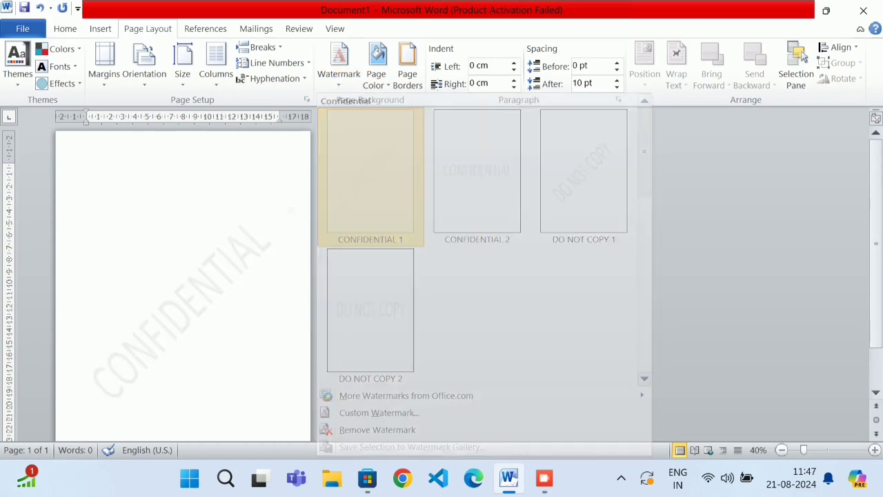
Step: Remove the CONFIDENTIAL watermark by choosing the No watermark option in the custom watermark settings
click(338, 72)
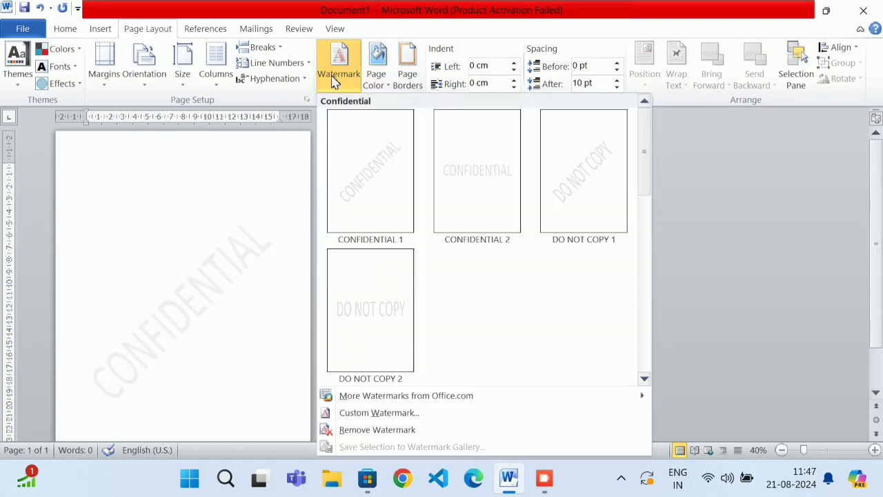
click(375, 412)
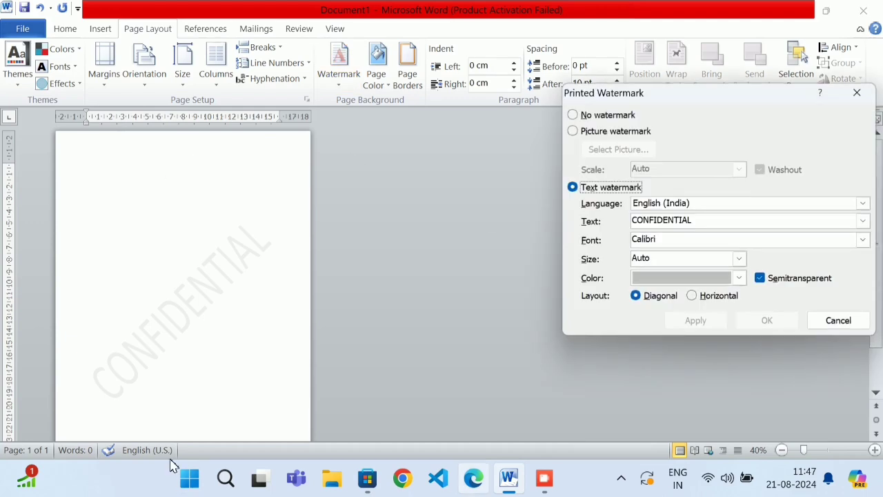
click(584, 118)
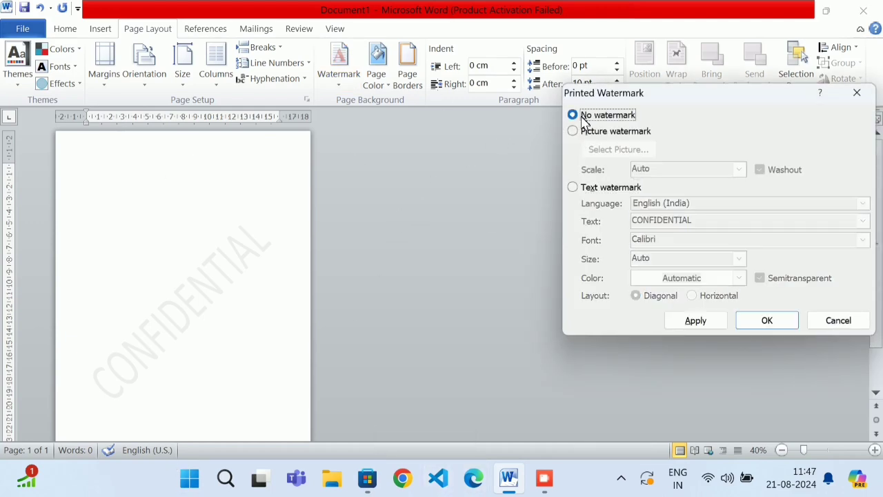
click(761, 324)
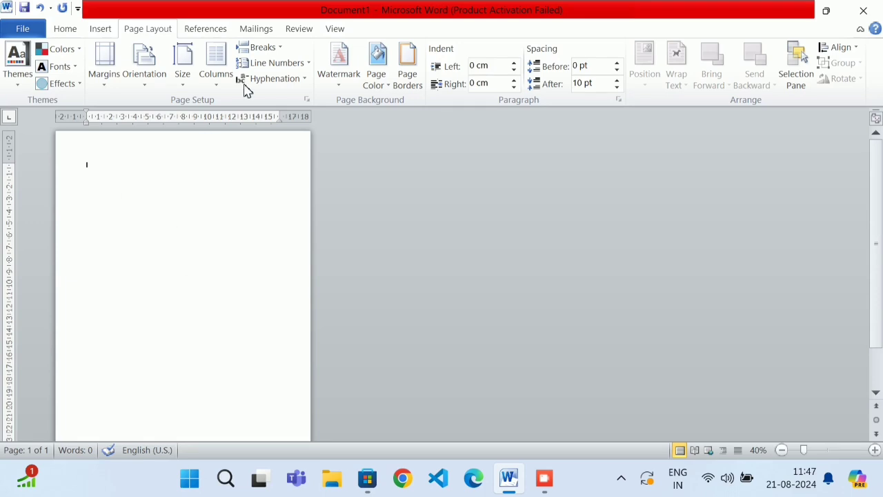
Step: Add a custom picture watermark from img001 in the Pictures folder, with Auto scale and Washout
click(338, 62)
click(400, 416)
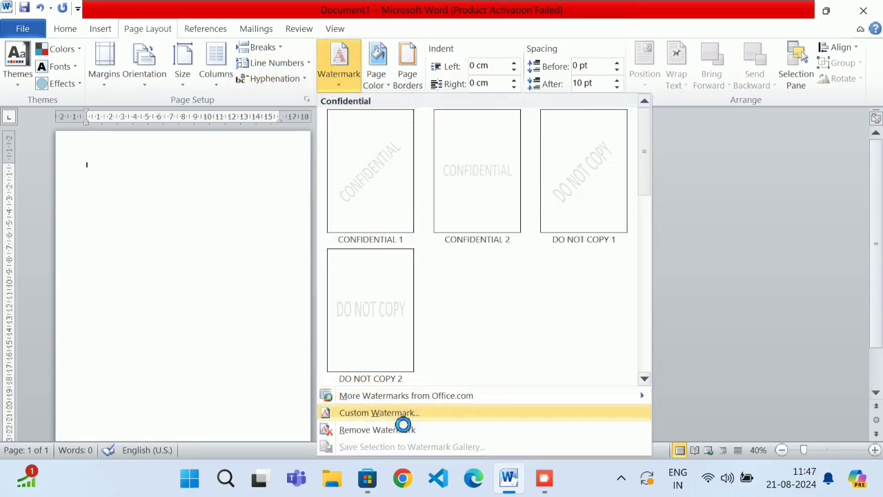
click(610, 133)
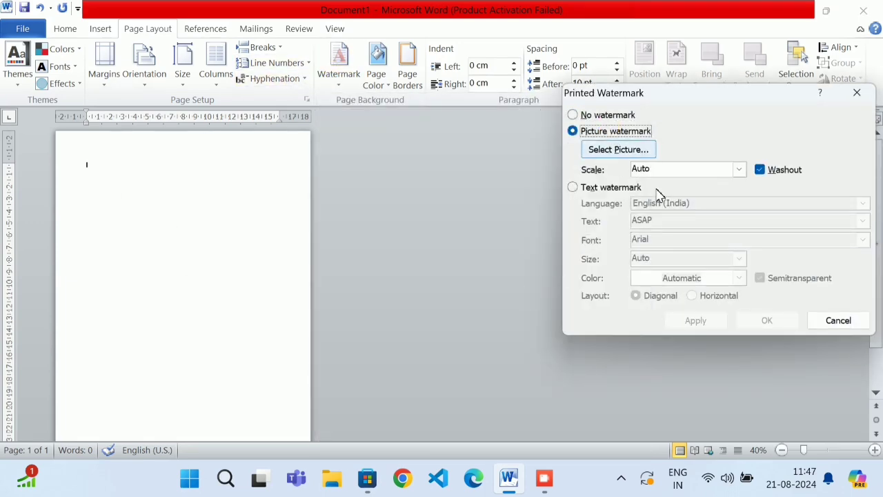
click(631, 153)
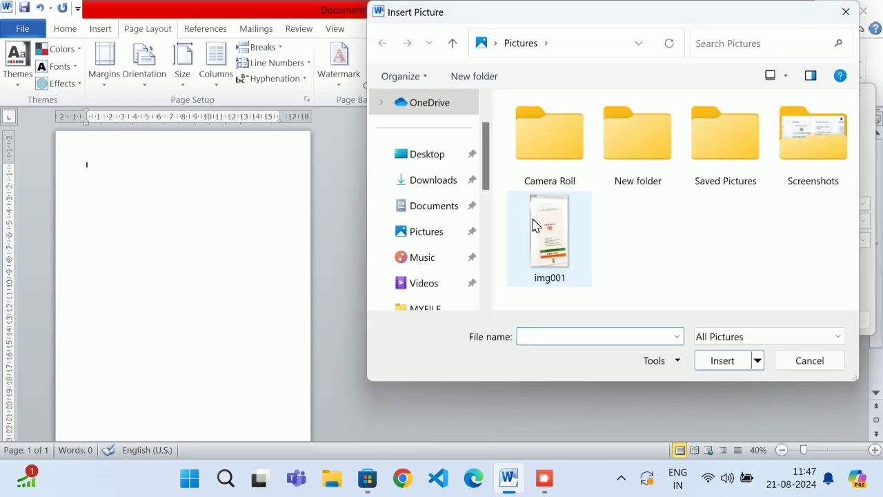
double_click(534, 226)
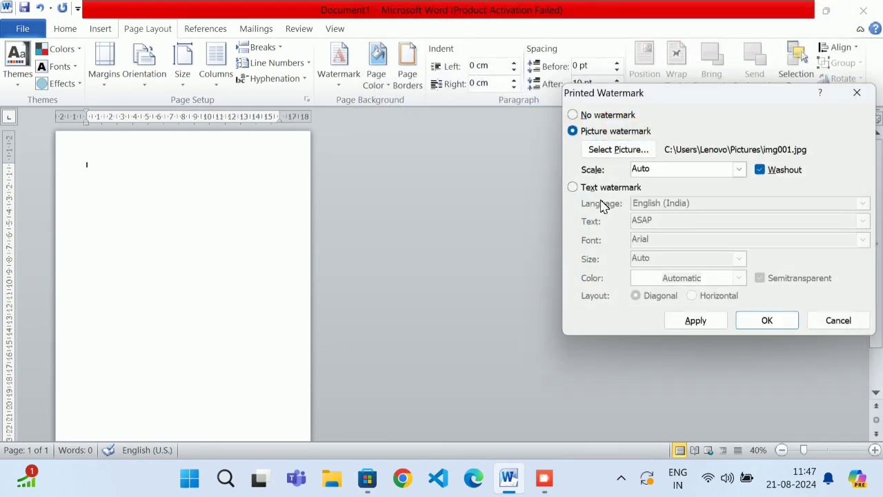
click(766, 319)
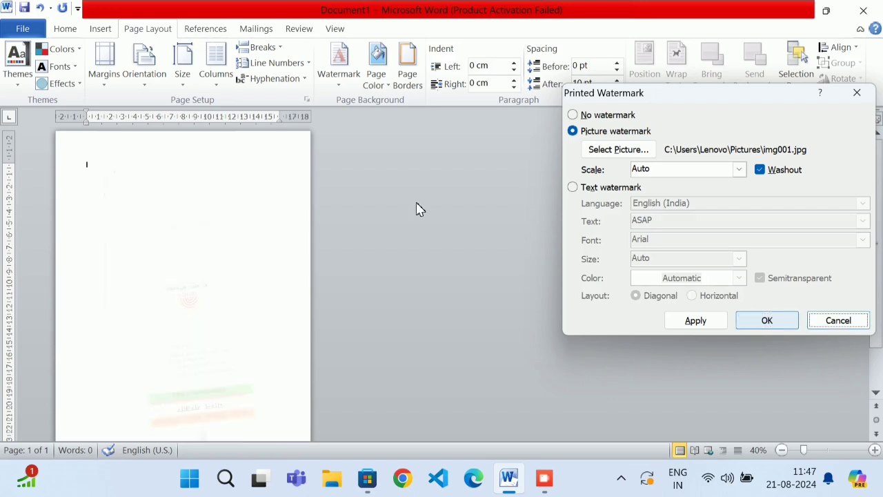
scroll(183, 283, down, 1)
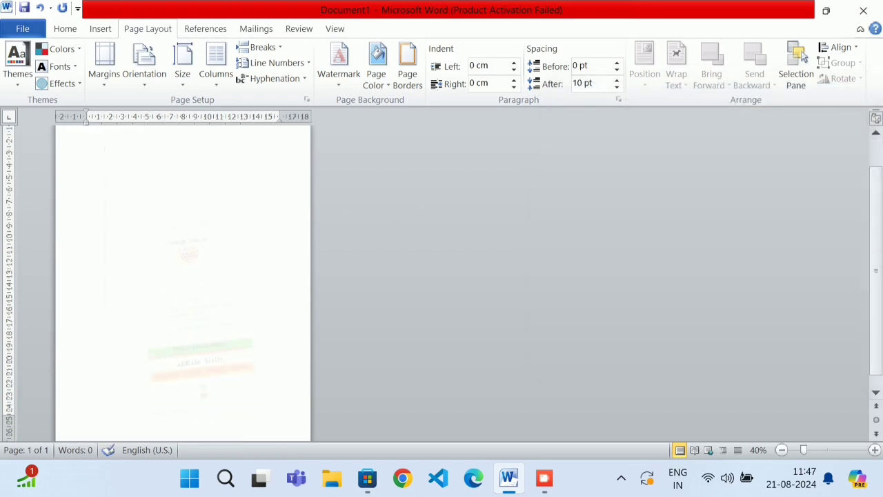
Step: Replace the picture watermark with a custom text watermark reading ASAP, with English (India) as its language
click(339, 69)
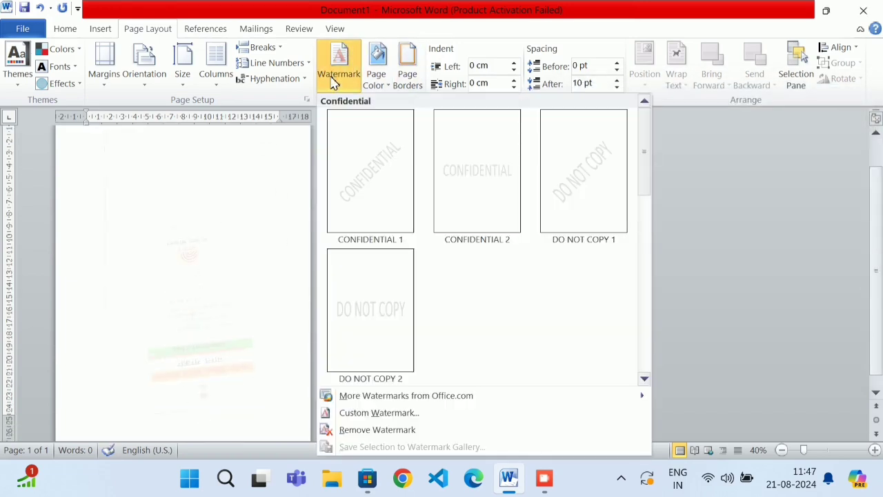
click(379, 411)
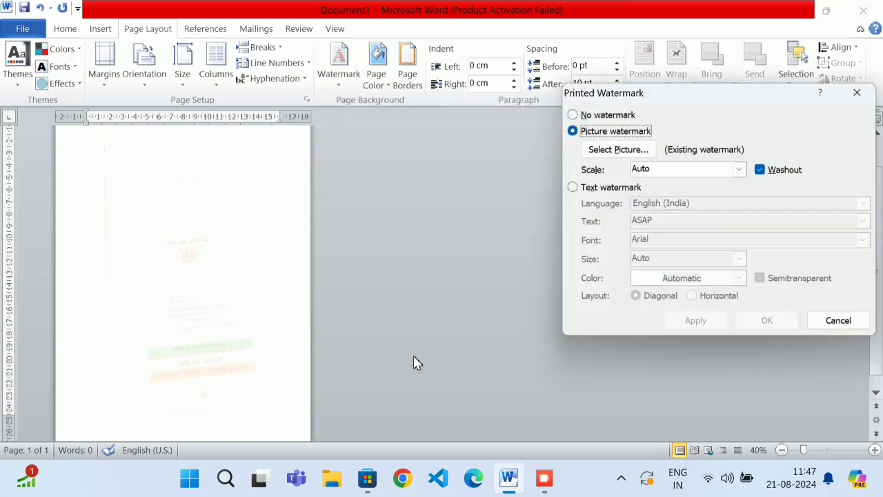
click(596, 188)
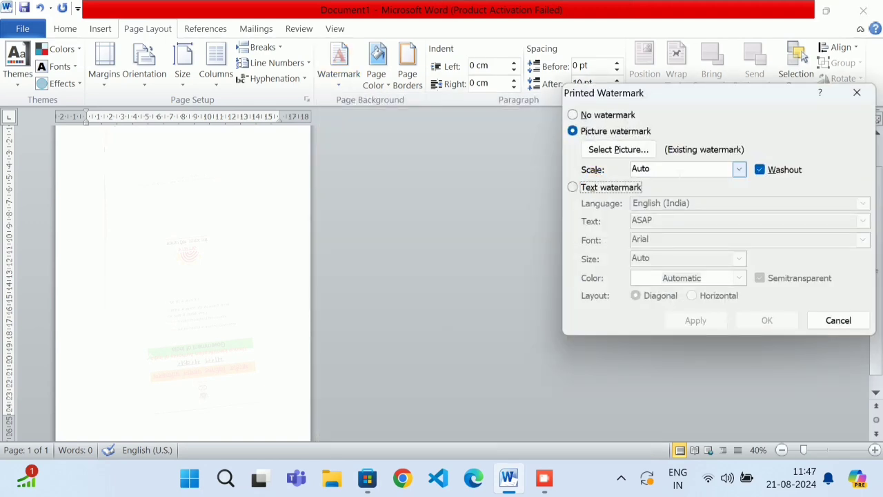
click(739, 170)
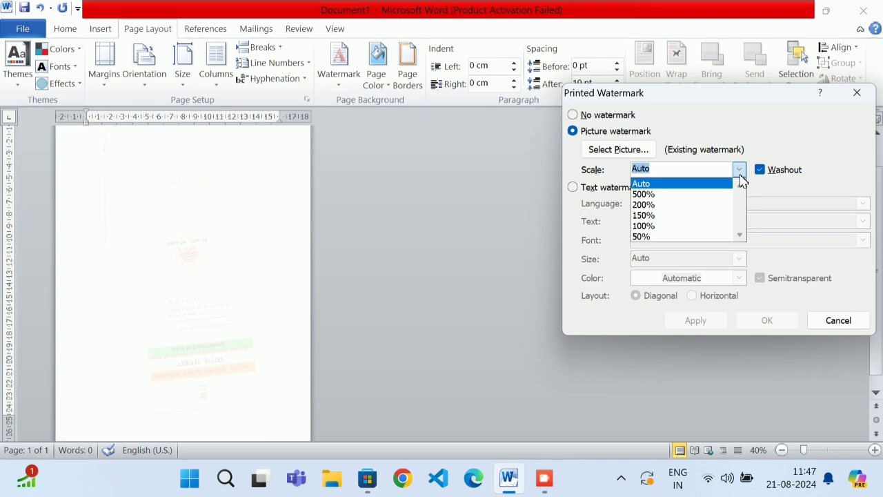
click(740, 176)
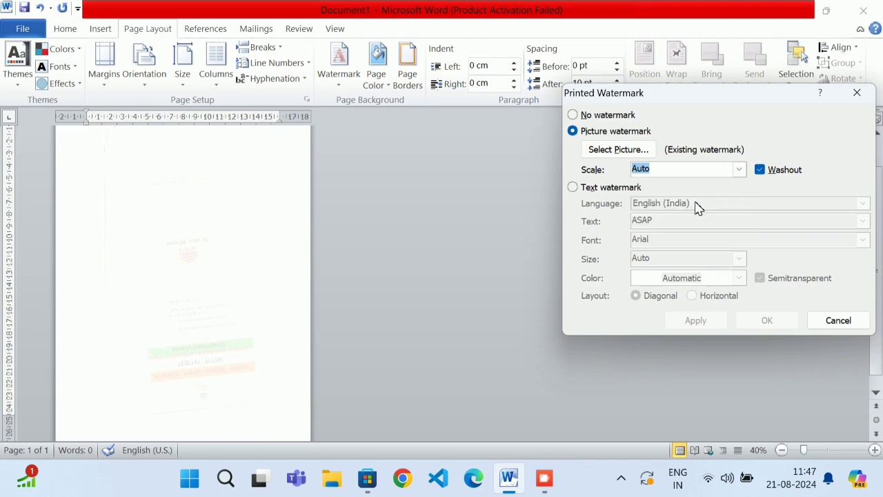
click(618, 187)
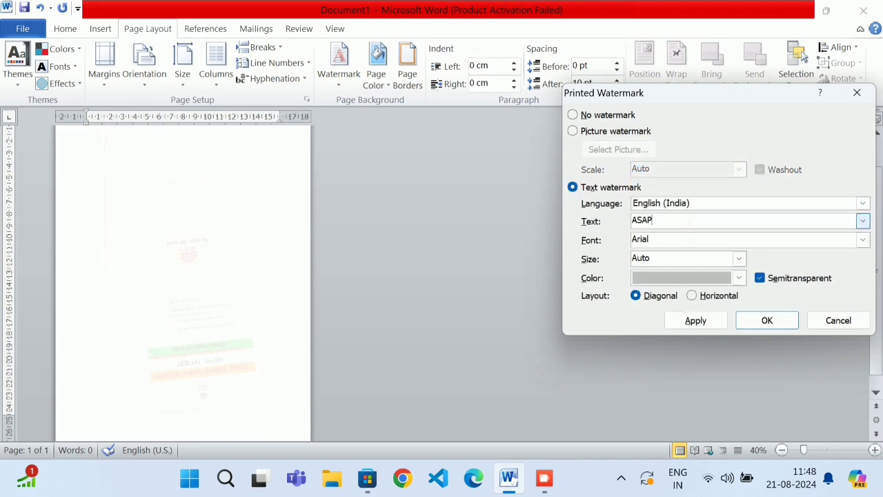
click(699, 204)
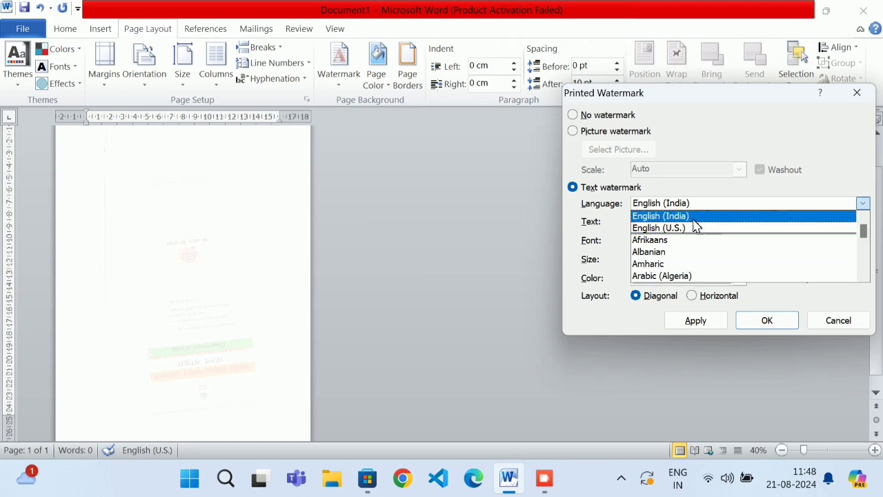
click(705, 216)
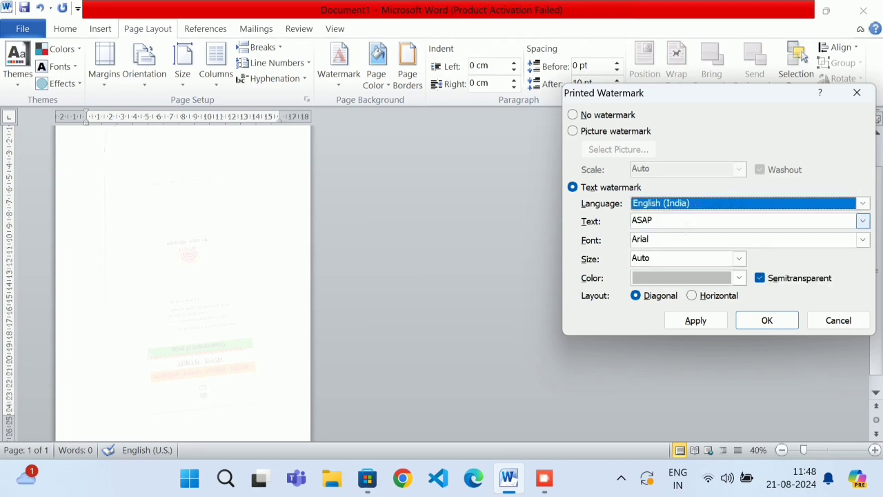
drag(676, 219, 601, 204)
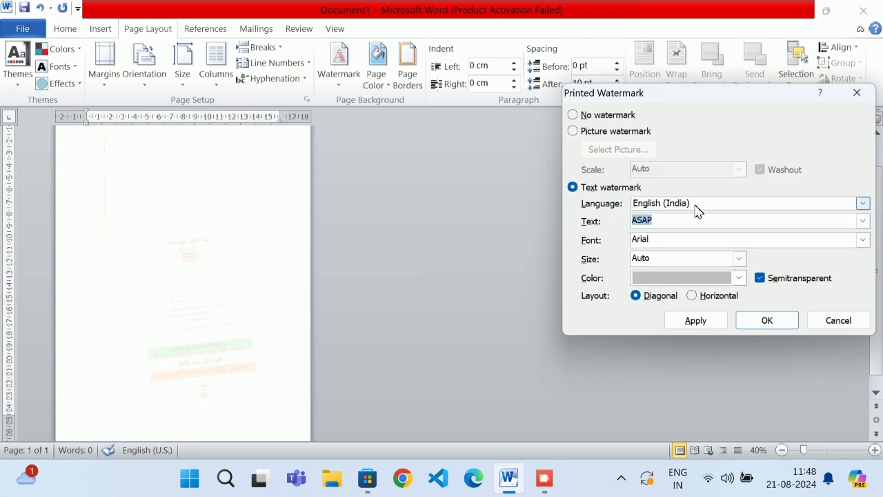
click(766, 324)
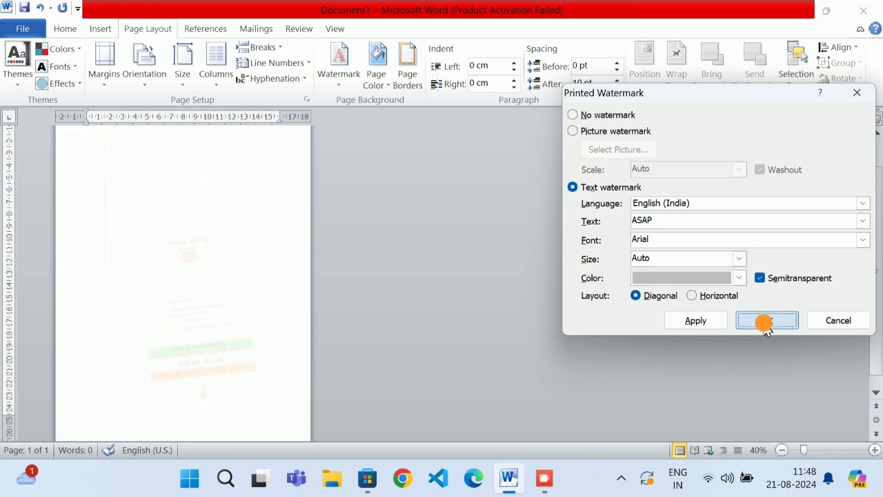
Step: Change the custom watermark text to "Deeptech" and apply it to the page
click(339, 67)
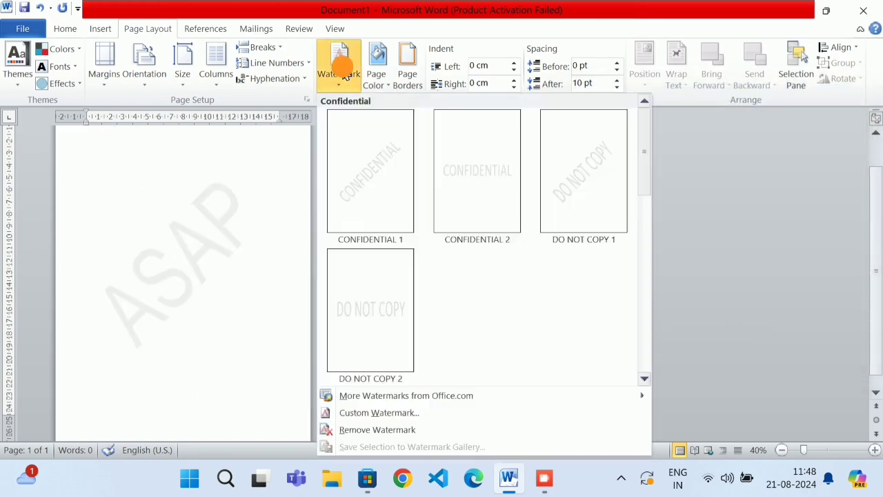
click(408, 417)
drag(672, 221, 464, 209)
text(Deeptech)
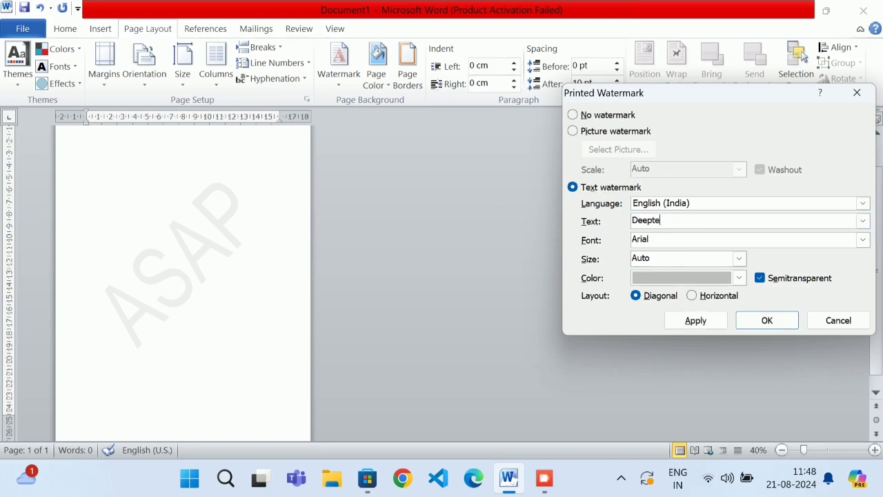
click(777, 320)
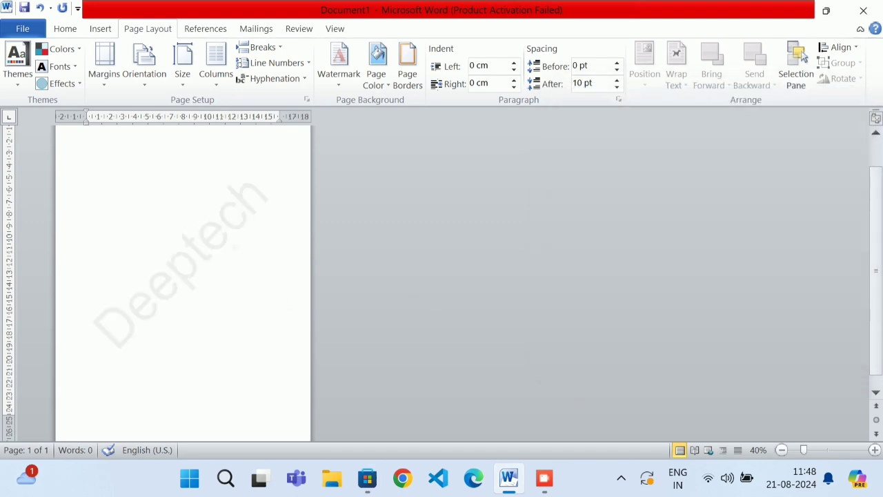
Step: Recolor the Deeptech text watermark with the red theme color in the custom watermark settings and apply it
click(339, 69)
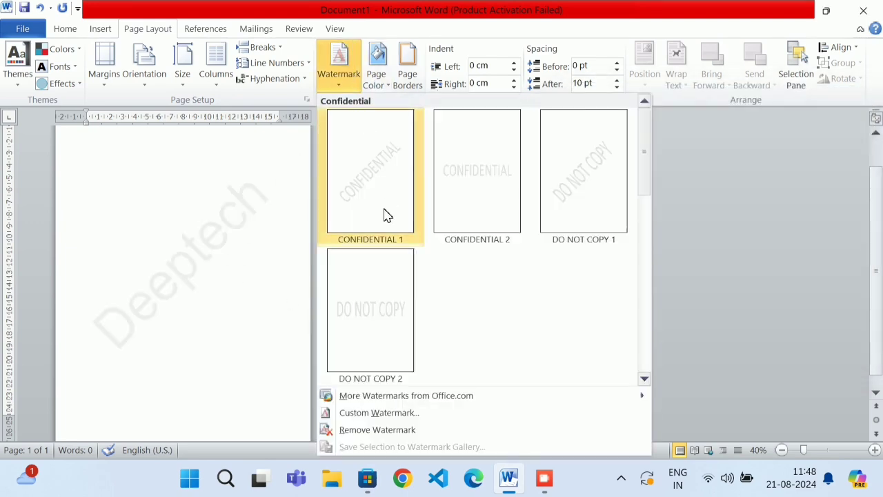
click(383, 414)
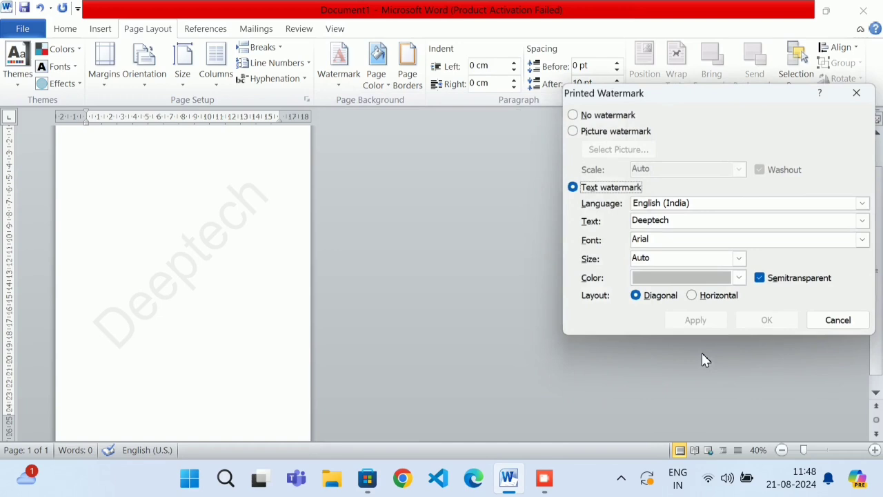
click(655, 279)
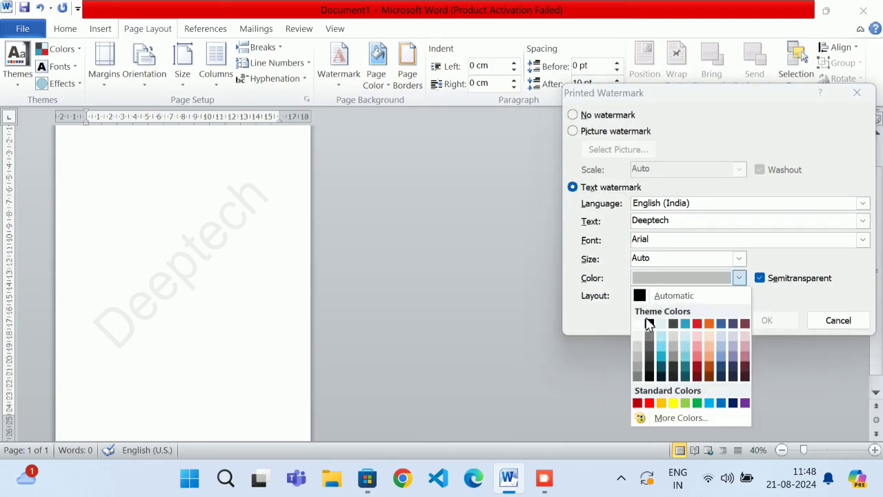
click(698, 323)
click(762, 320)
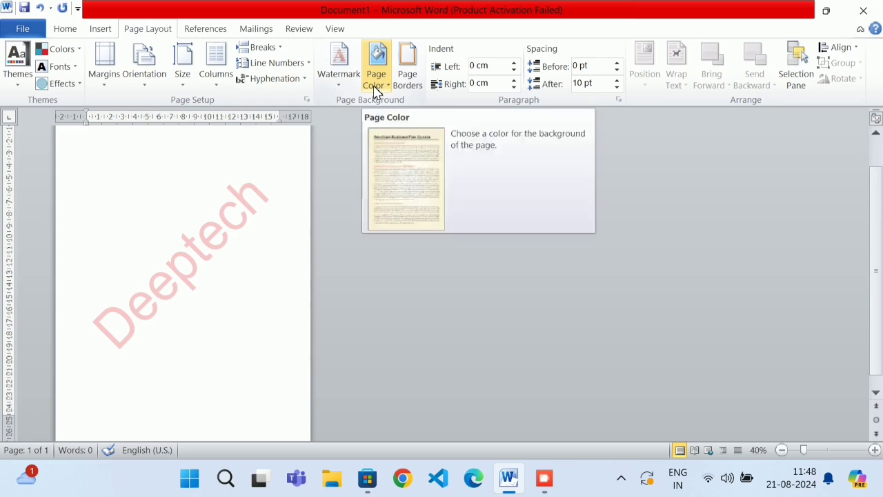
Step: Change the Deeptech watermark's color to the standard blue and apply it to the page
click(323, 75)
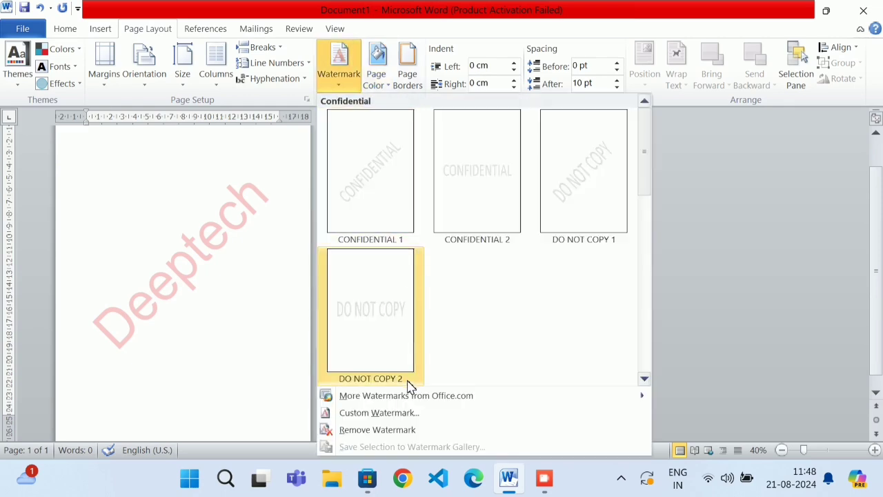
click(411, 412)
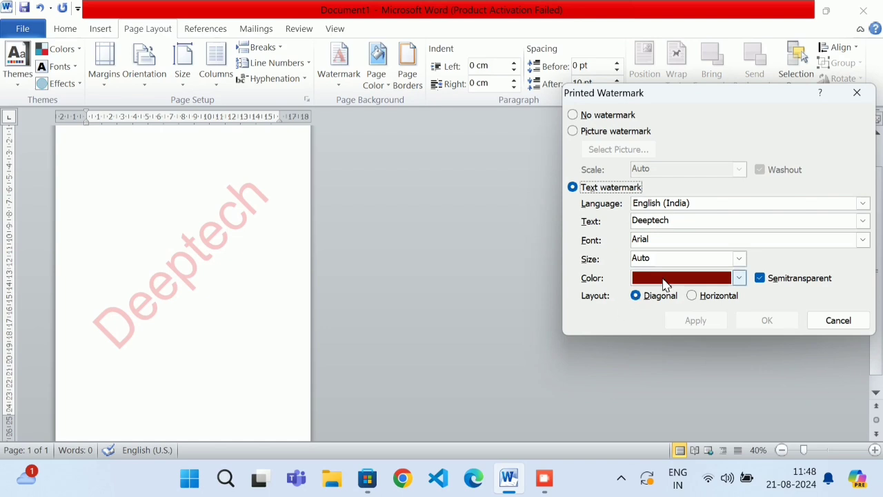
click(662, 278)
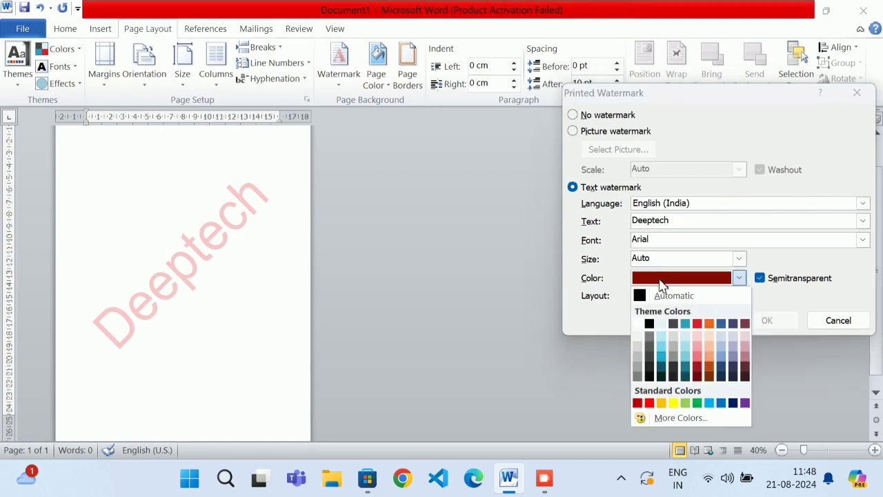
click(724, 402)
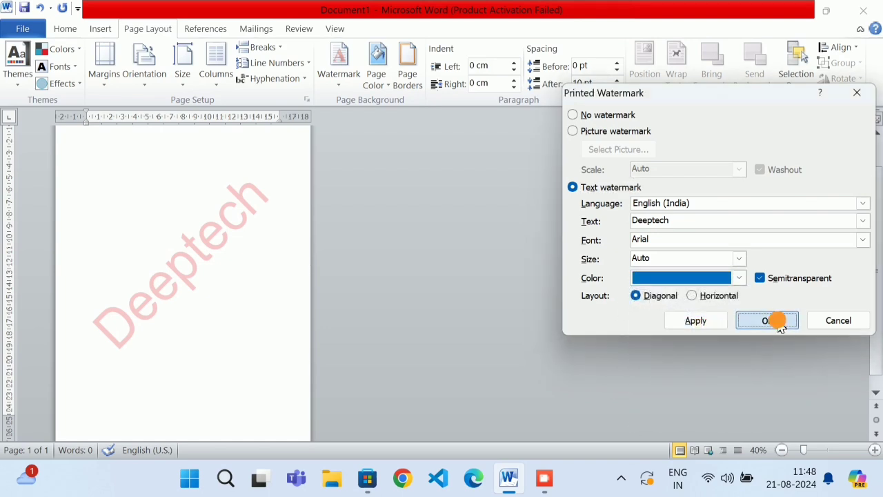
click(780, 321)
Step: Switch the Deeptech watermark's layout to Horizontal in the custom watermark settings and apply it
click(338, 65)
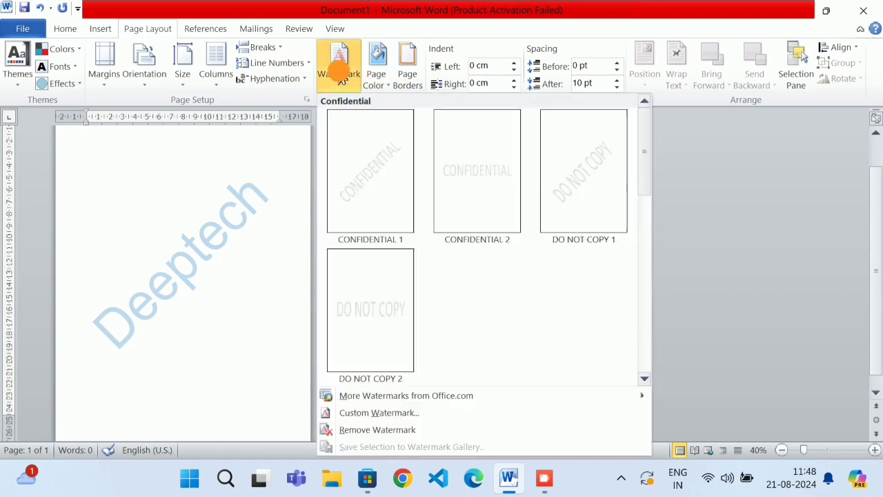
click(349, 414)
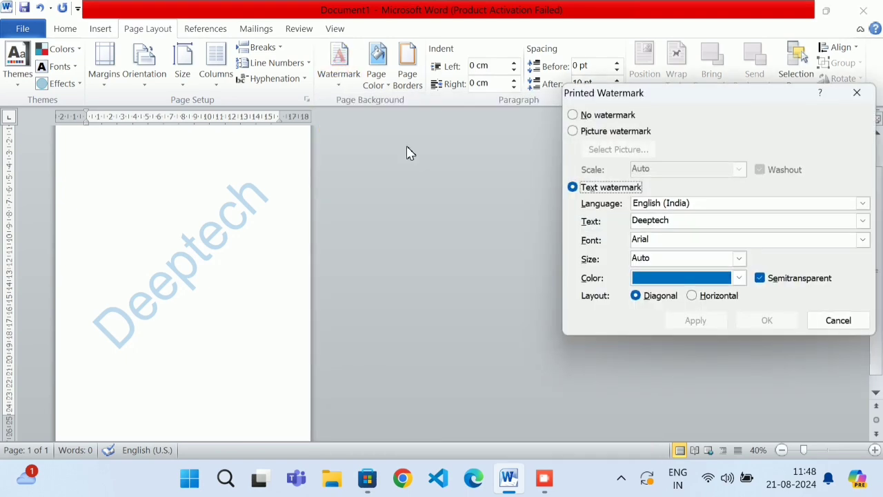
click(691, 296)
click(766, 320)
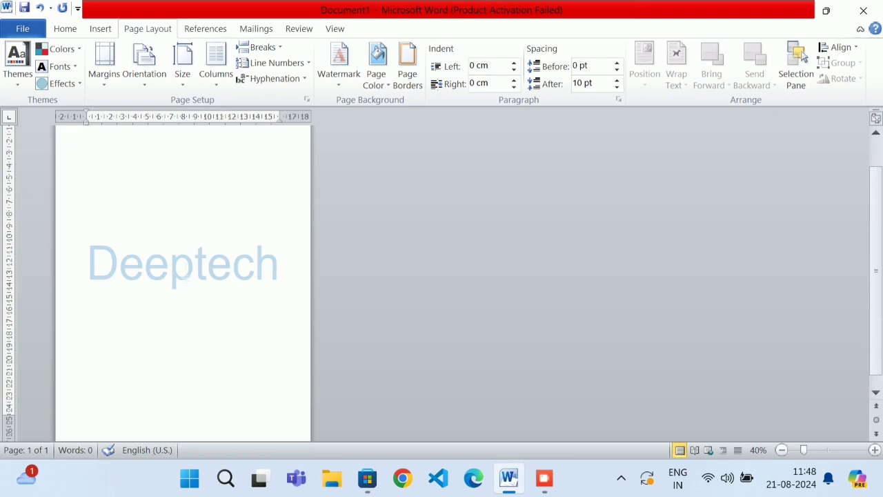
Step: Set the Deeptech watermark's layout back to Diagonal and apply it to the page
click(338, 73)
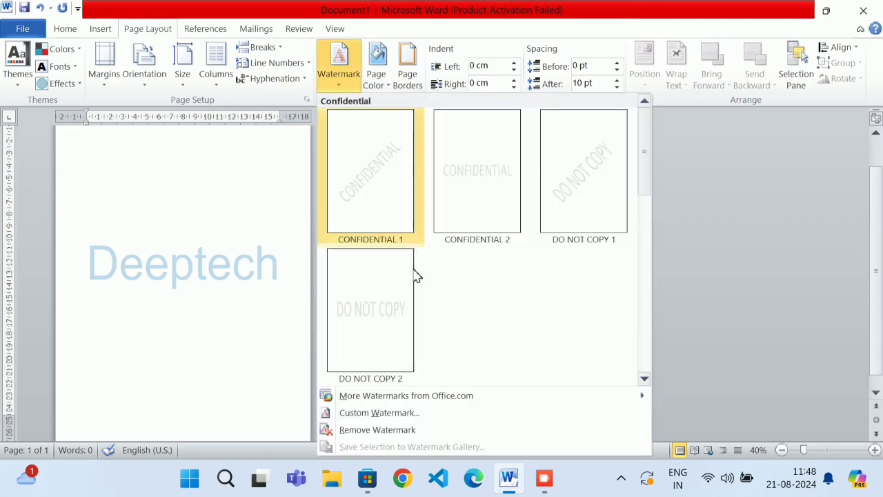
click(387, 413)
click(645, 295)
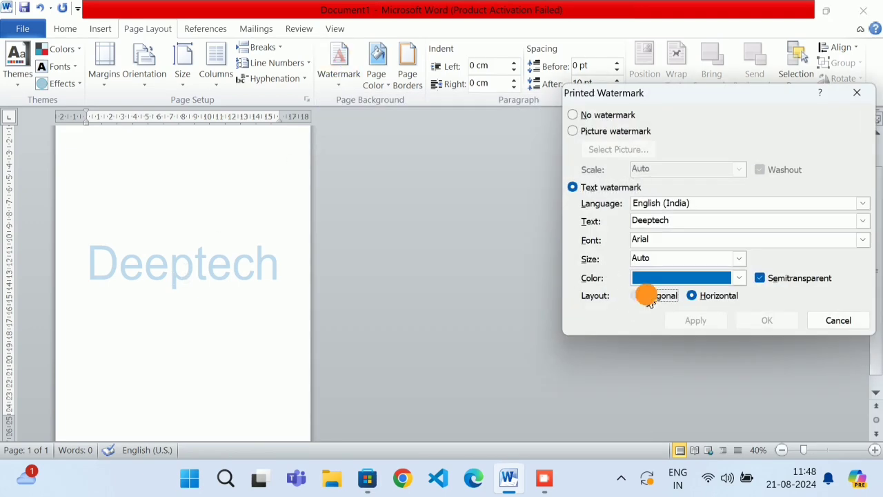
click(766, 320)
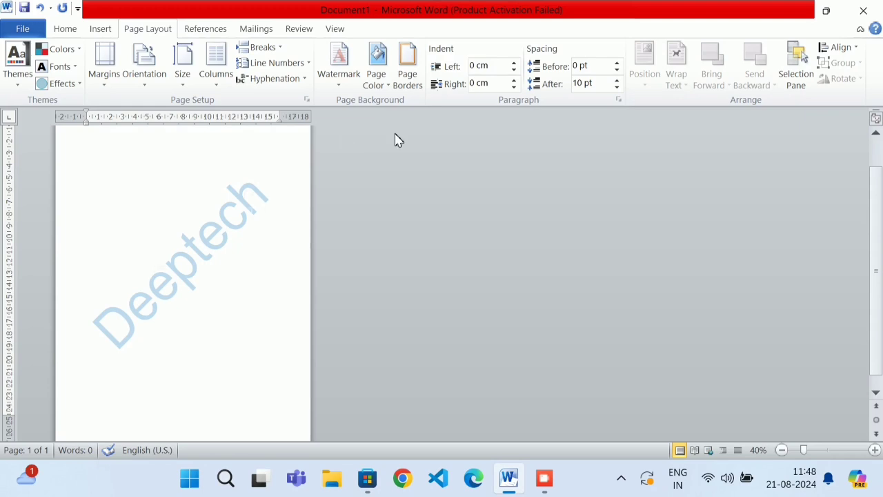
Step: Turn off the Semitransparent option for the Deeptech watermark, apply it, and view the page
click(336, 81)
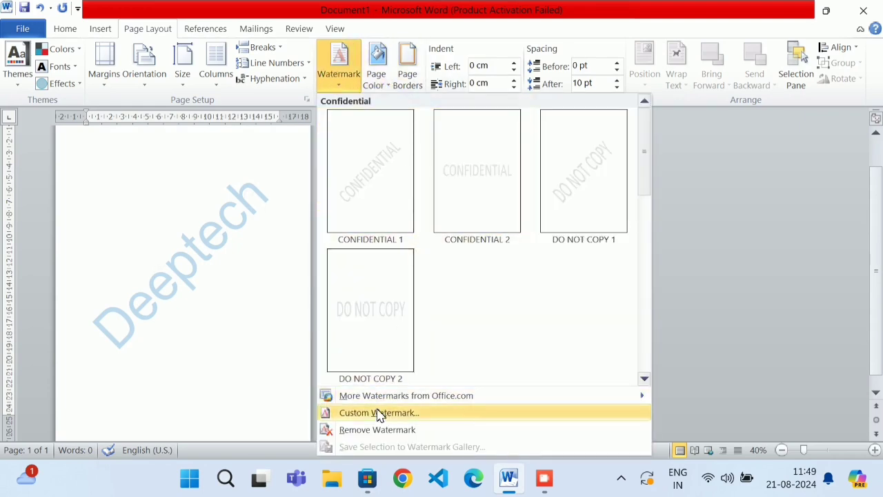
click(378, 412)
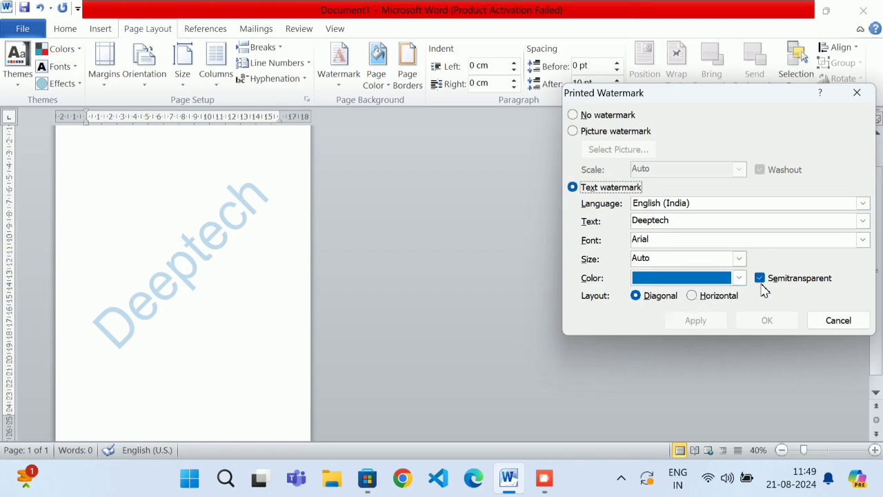
click(762, 281)
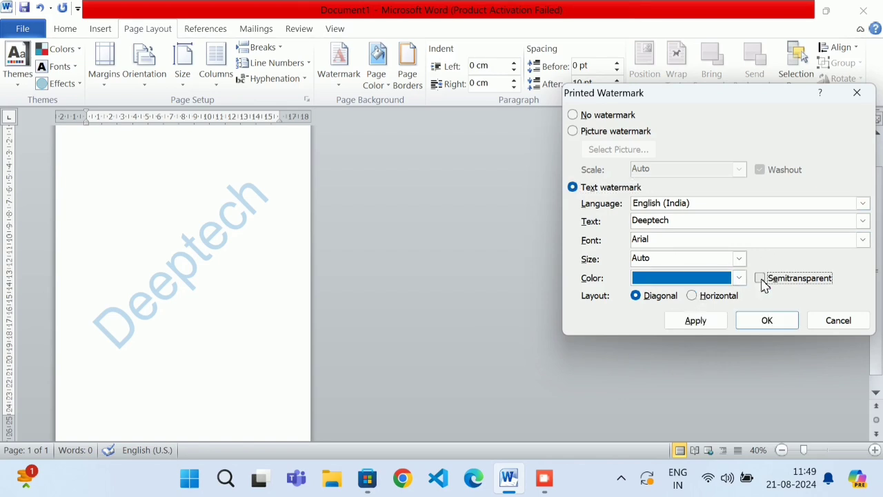
click(782, 319)
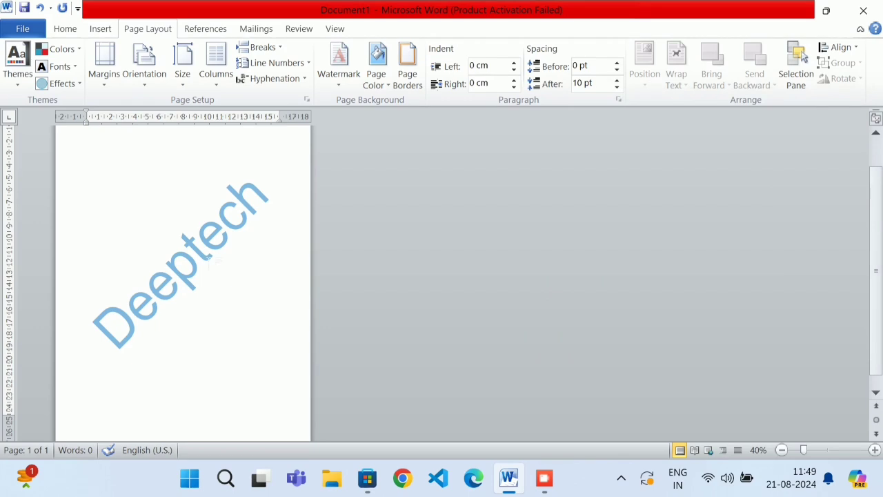
scroll(271, 253, up, 1)
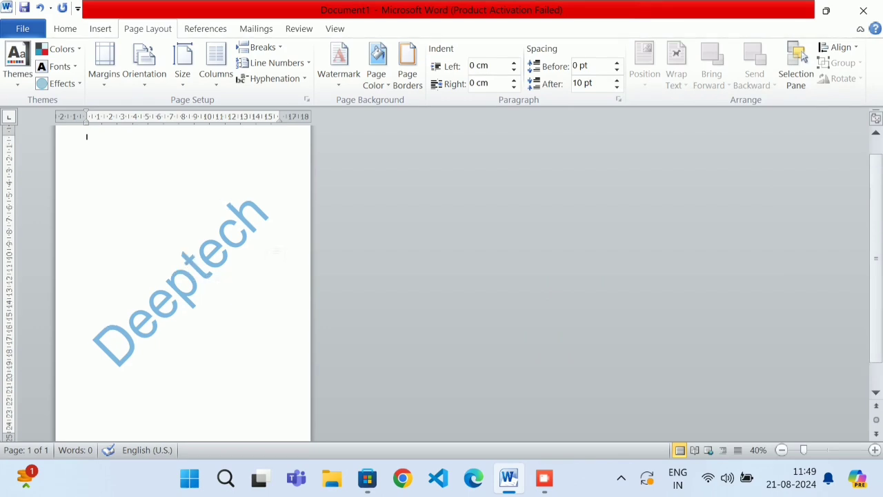
Step: Turn the Semitransparent option back on for the Deeptech watermark and set its font size to 36
click(328, 77)
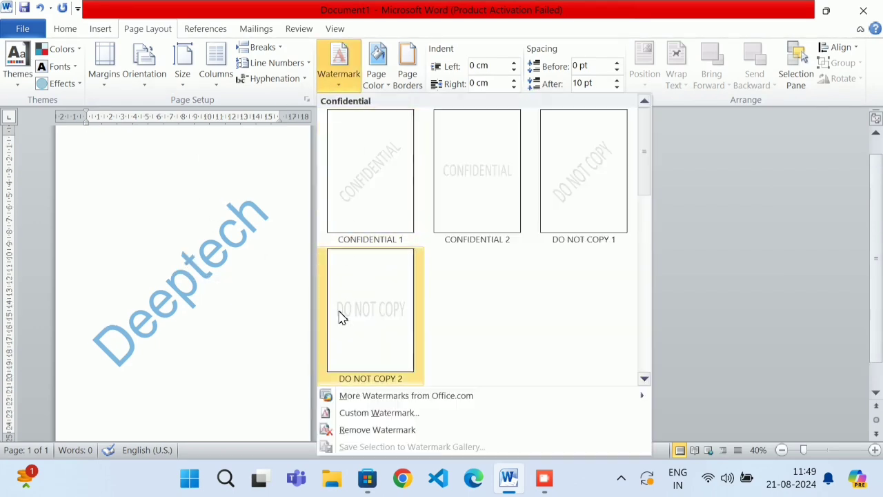
click(378, 413)
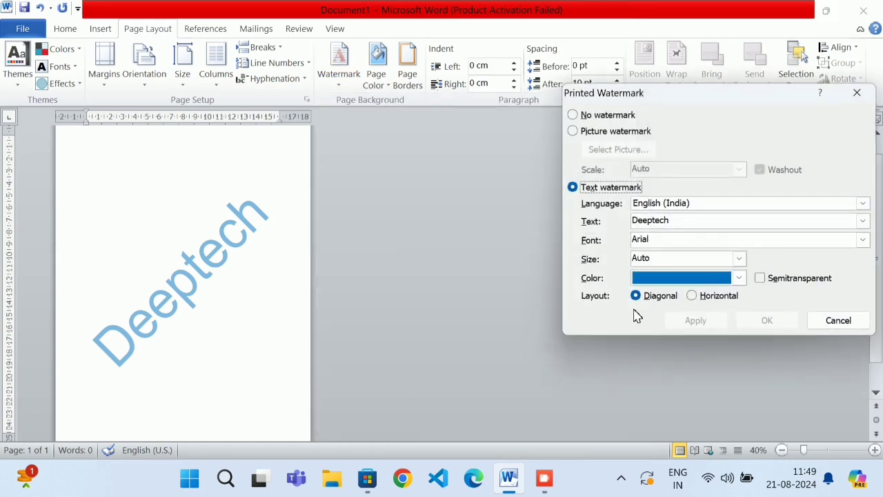
click(760, 278)
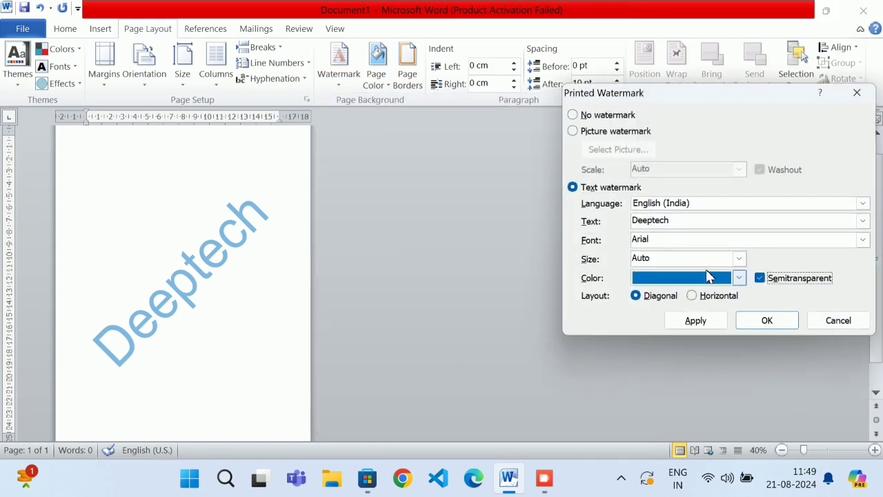
click(738, 258)
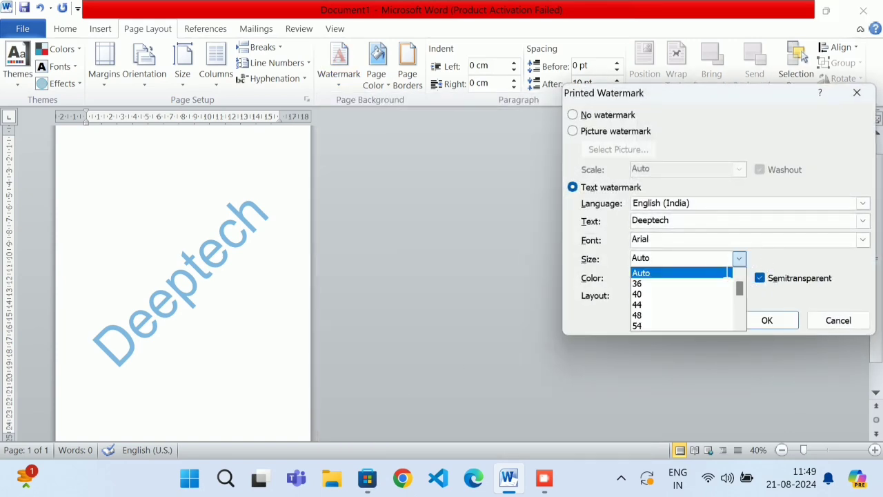
click(717, 286)
click(748, 316)
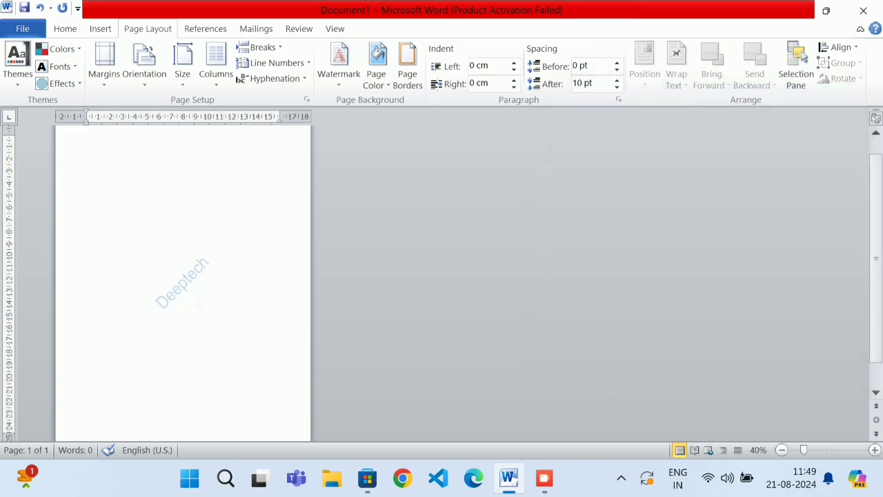
Step: Set the Deeptech watermark's font size to 80 in the custom watermark settings and apply it
click(339, 74)
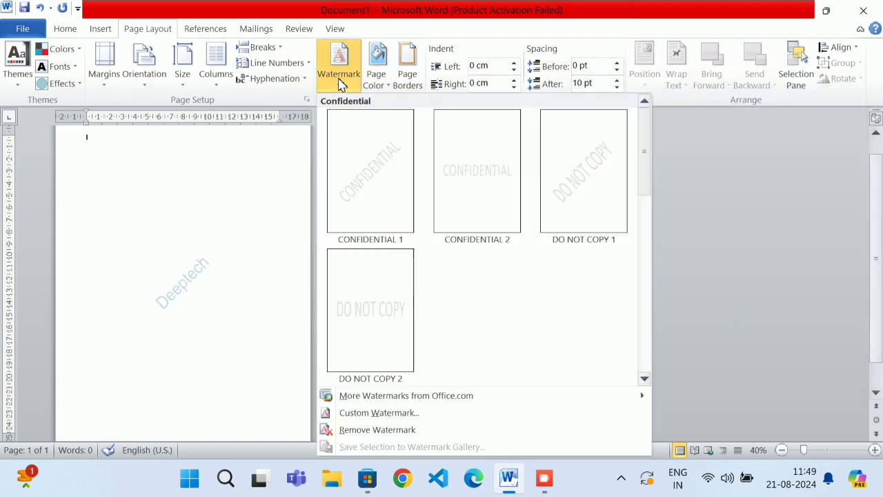
click(379, 413)
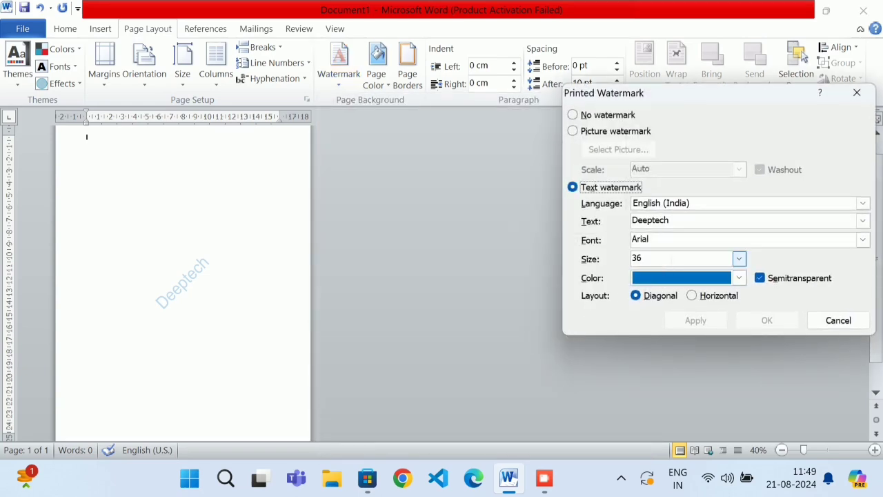
click(739, 258)
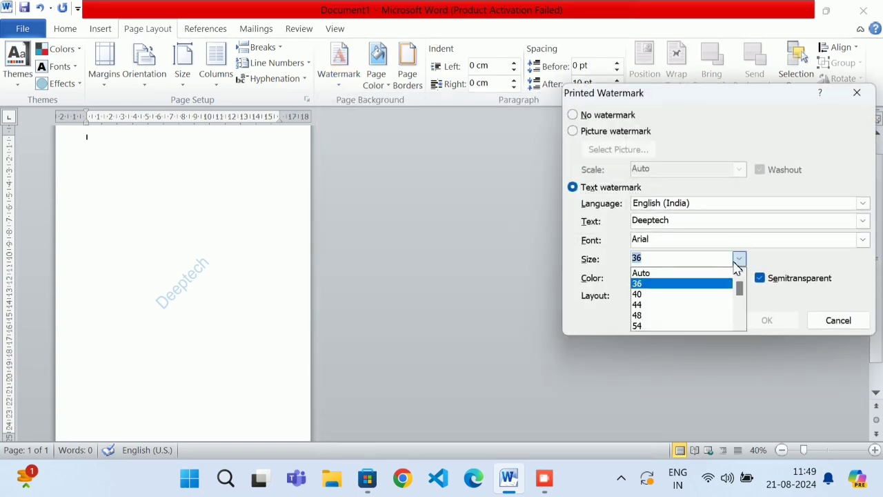
click(740, 310)
click(694, 311)
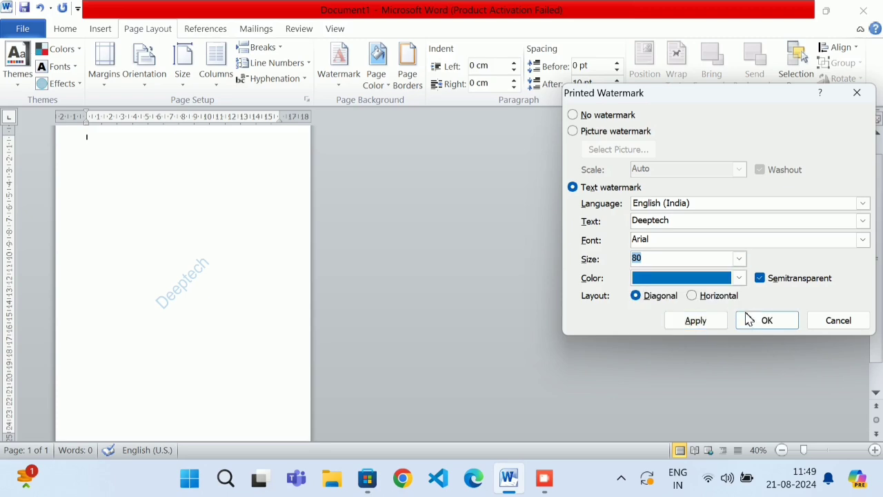
click(750, 320)
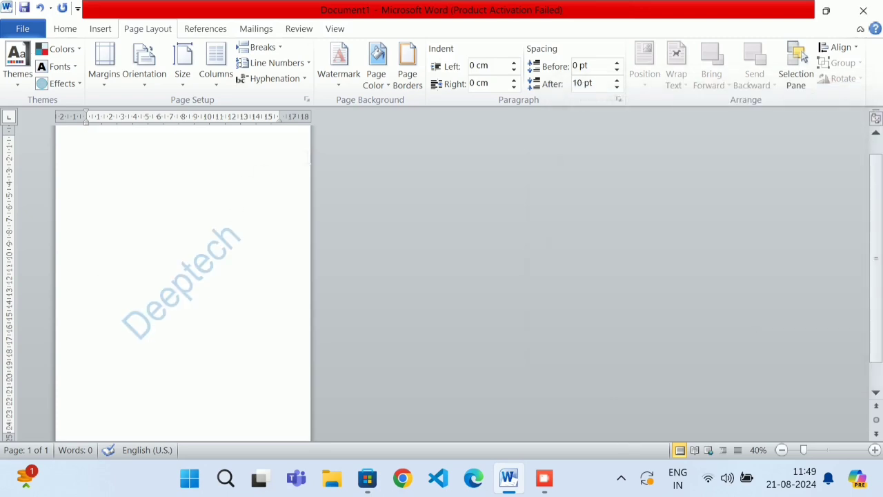
Step: Enlarge the Deeptech watermark to font size 144 and apply it to the page
click(347, 92)
click(433, 412)
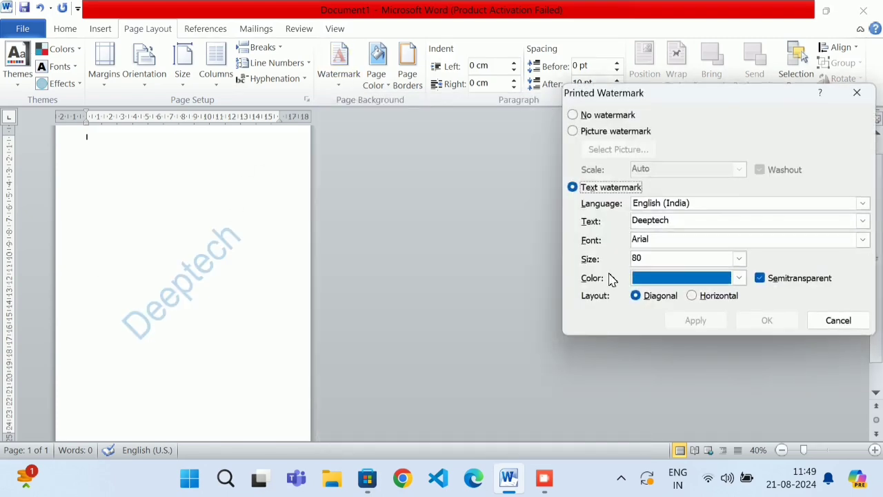
click(739, 258)
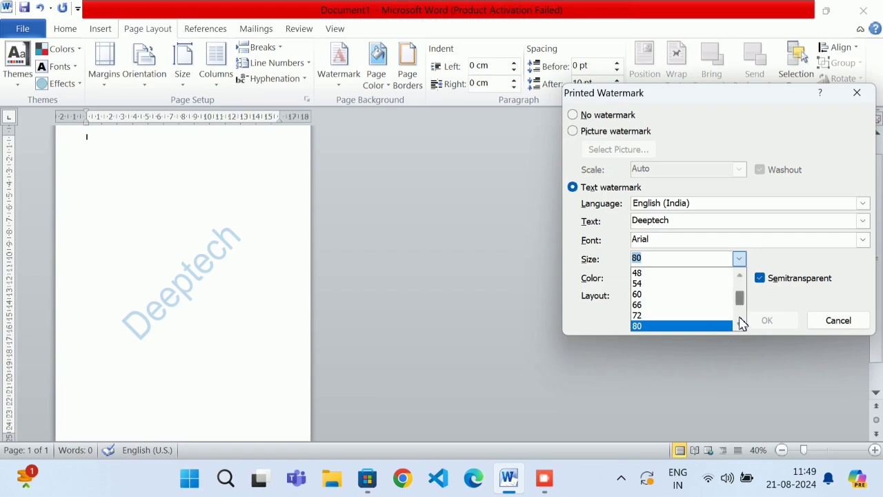
scroll(740, 323, down, 2)
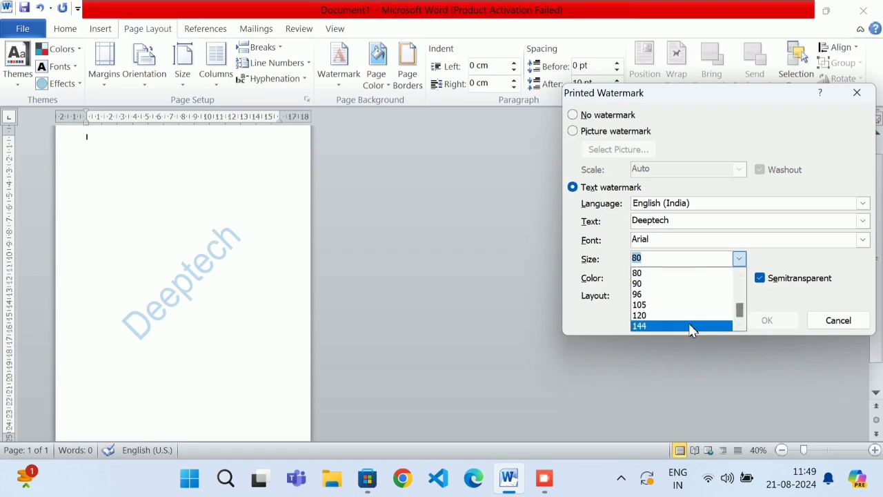
click(692, 326)
click(745, 320)
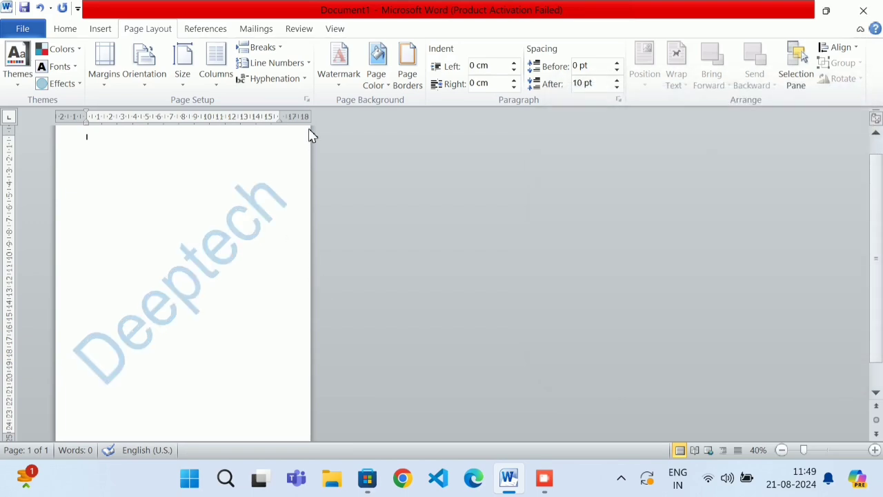
Step: Remove the Deeptech watermark from the page with the Remove Watermark command
click(337, 69)
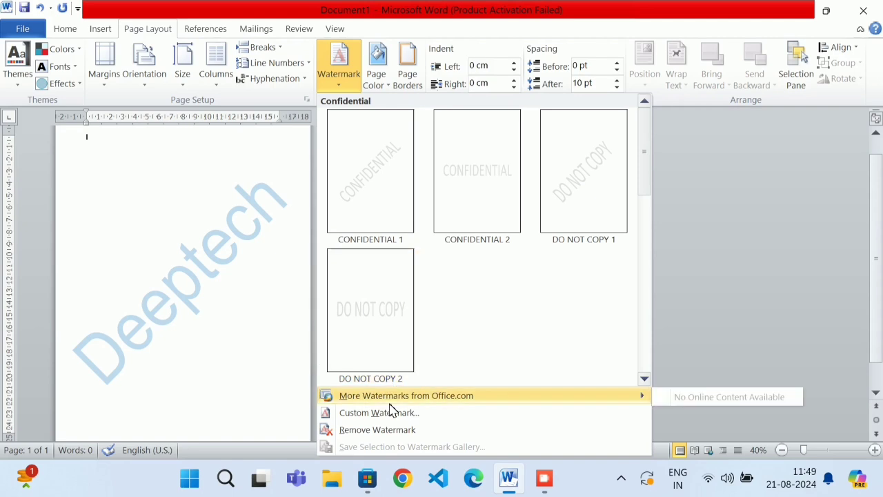
click(393, 427)
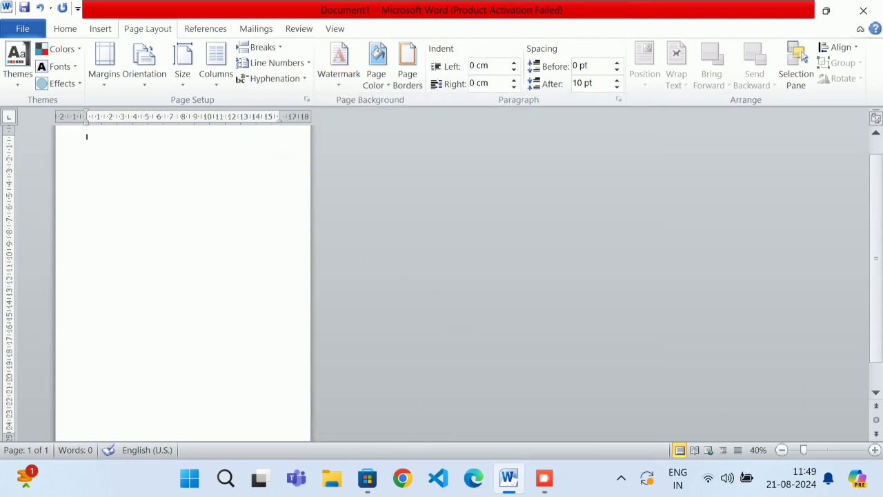
Step: Apply a red, semitransparent, diagonal text watermark reading "Deeptech" to the page through the custom watermark settings
click(339, 87)
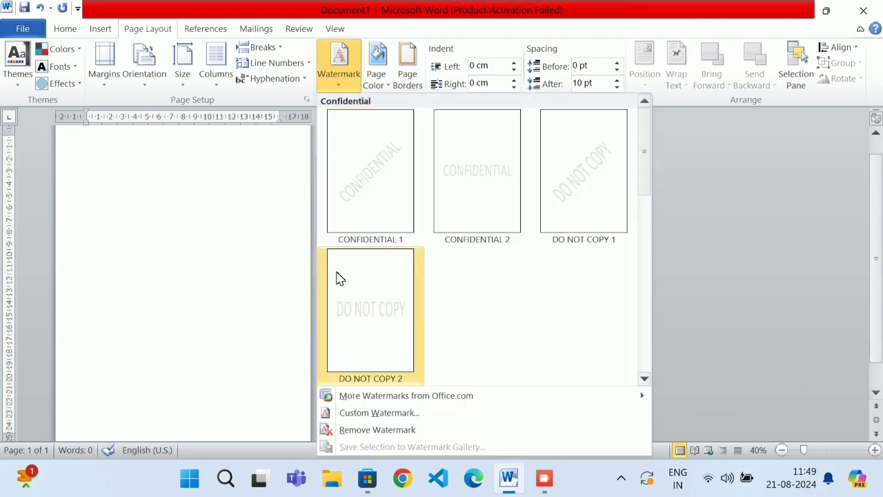
click(385, 414)
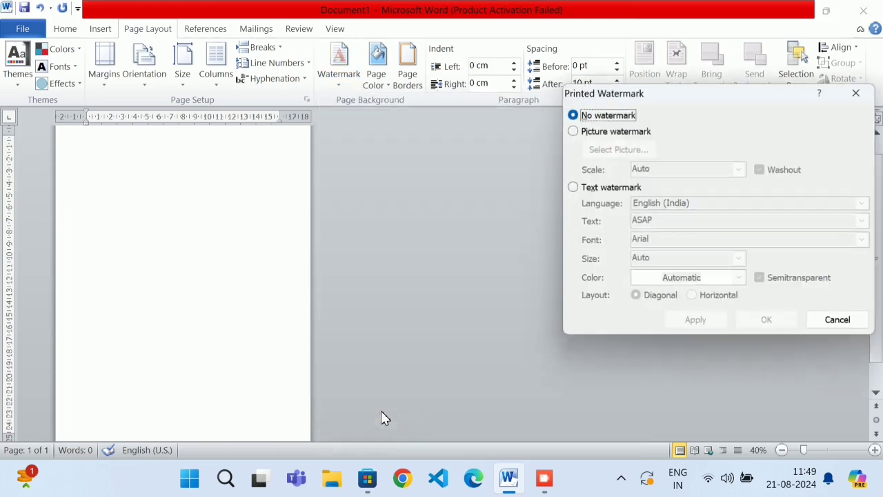
click(615, 187)
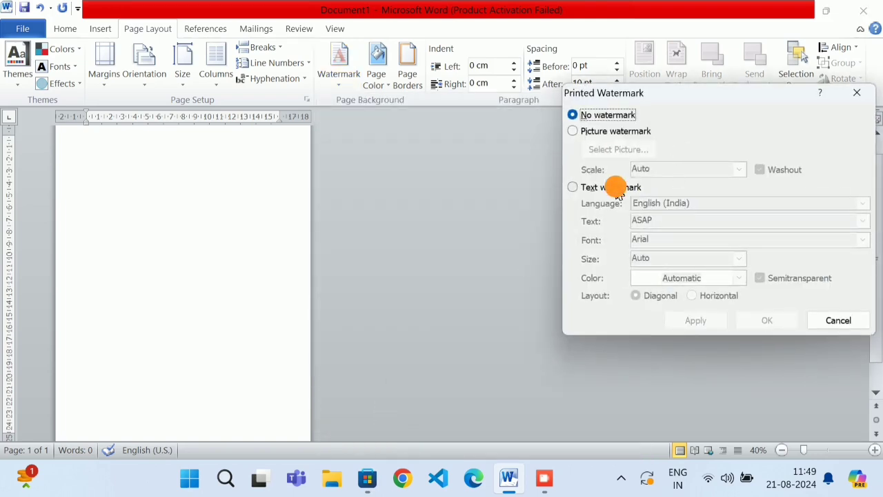
double_click(662, 221)
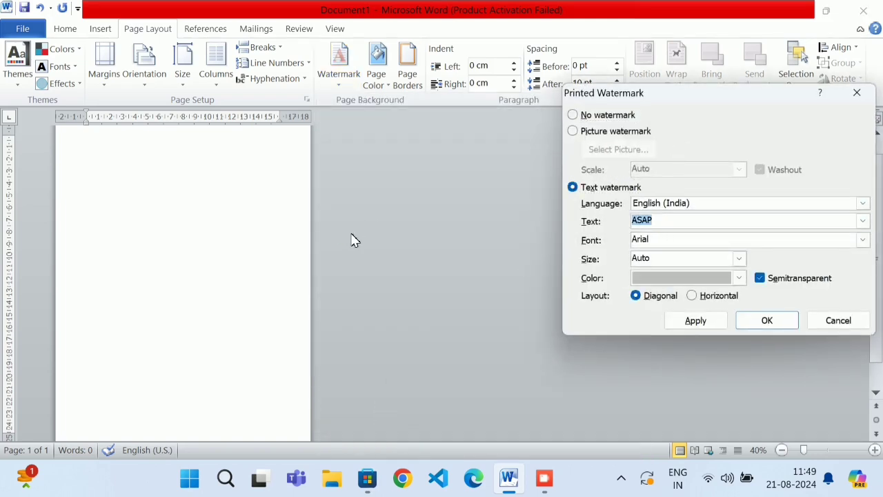
text(Deeptech)
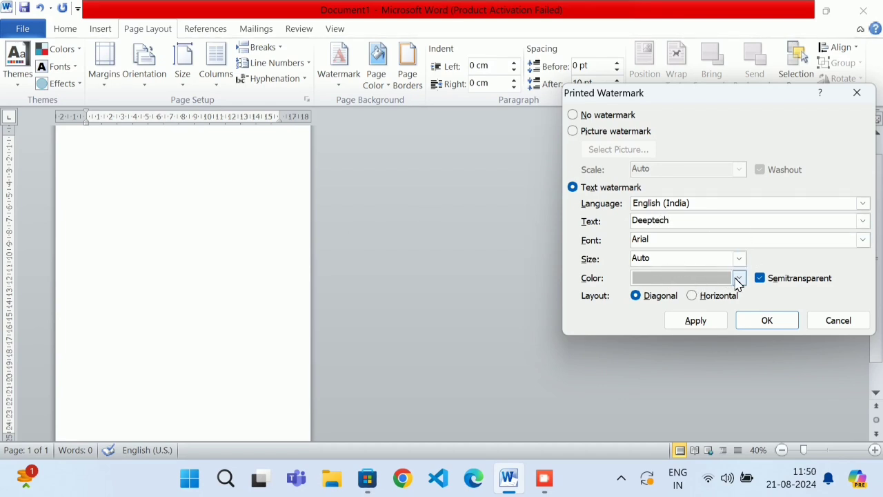
click(738, 279)
click(696, 323)
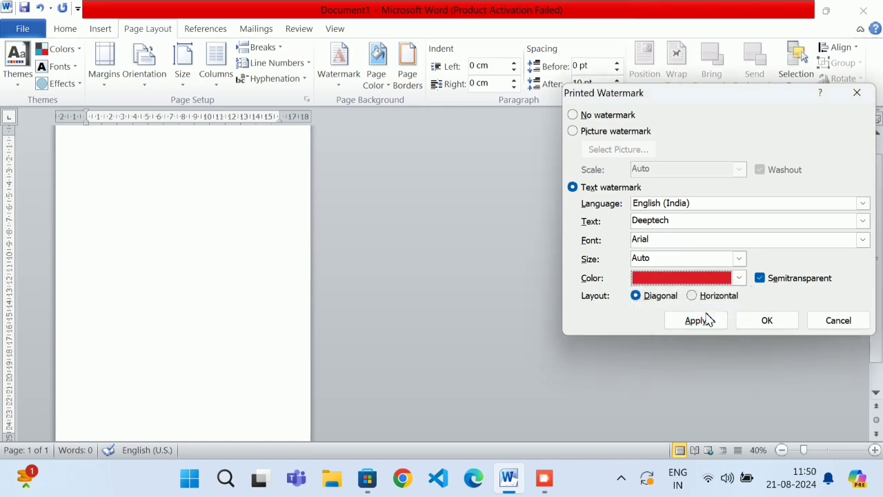
click(692, 321)
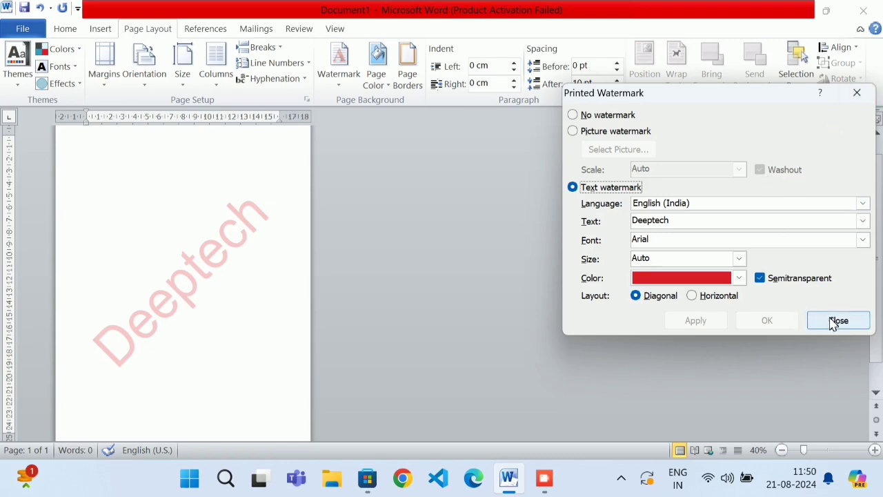
Step: Replace the text watermark with a picture watermark from the img001 file, using Auto scale with Washout on
click(591, 133)
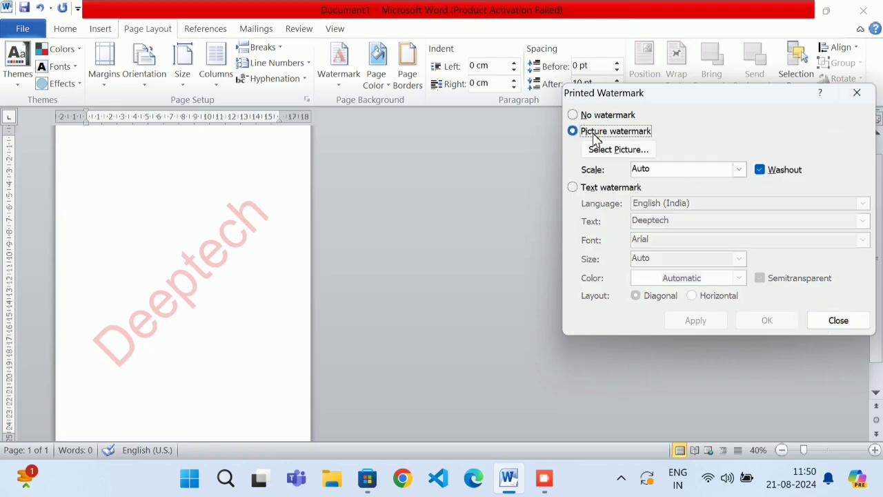
click(738, 170)
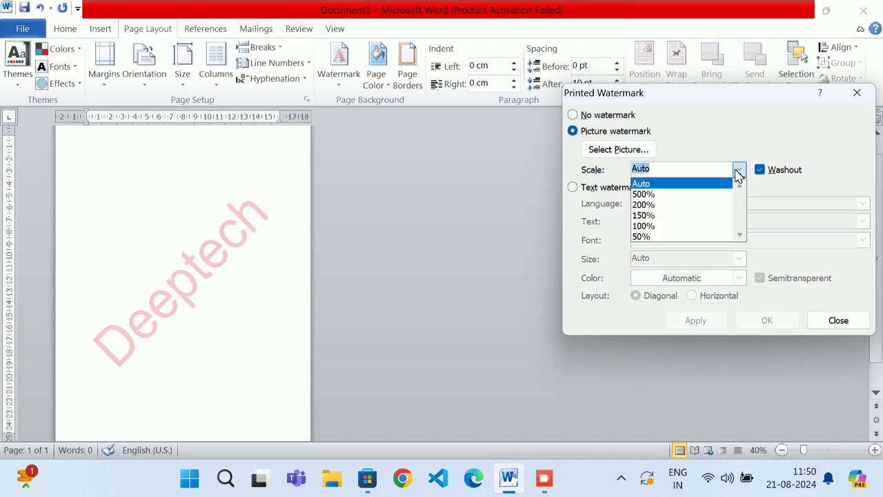
click(637, 148)
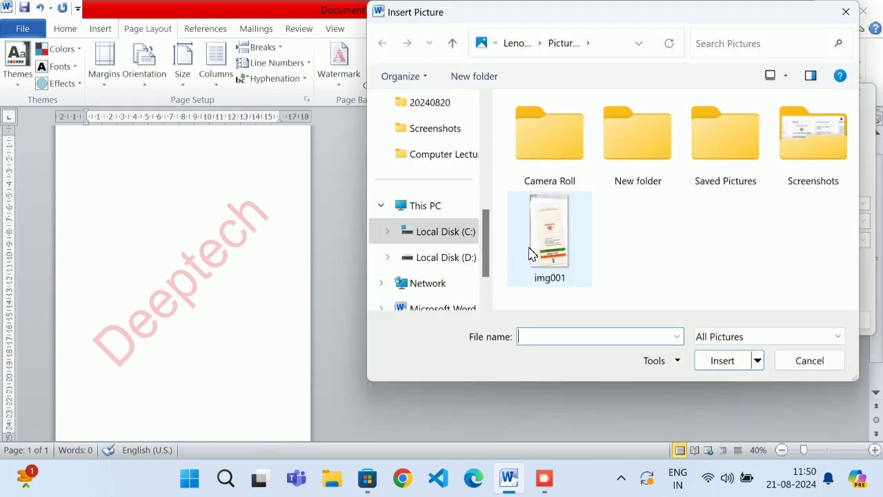
double_click(550, 241)
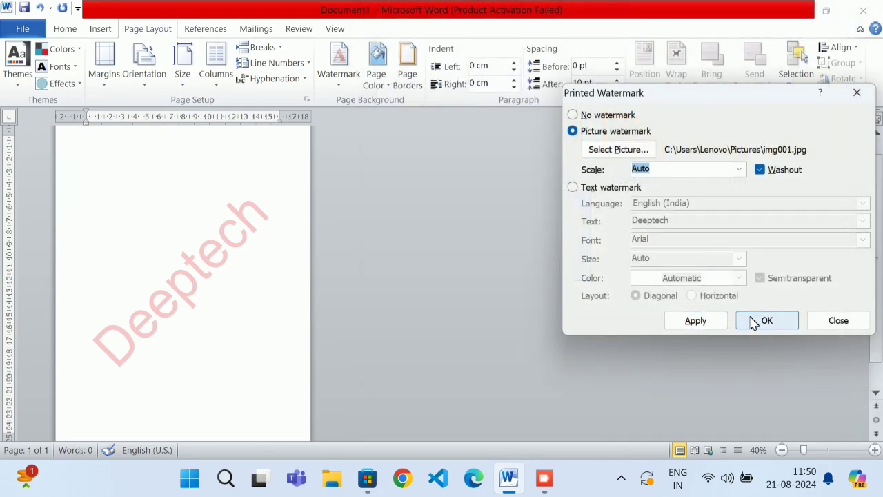
click(748, 322)
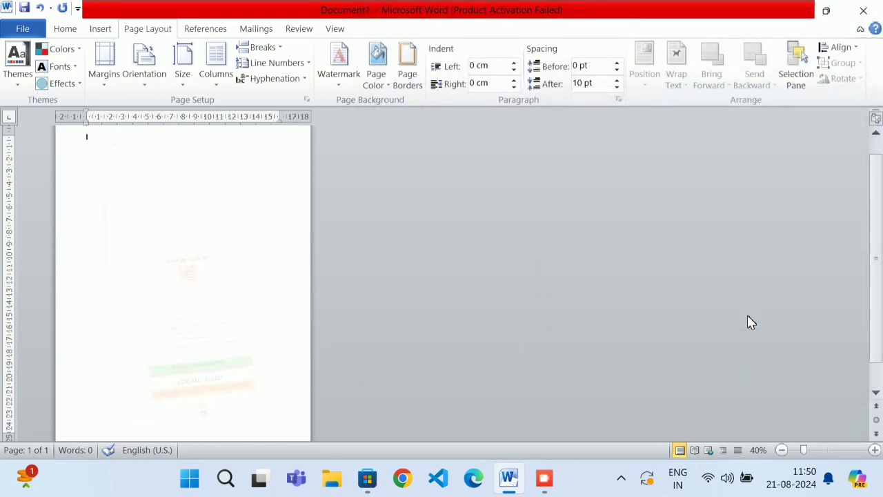
Step: Turn off the Washout option for the existing picture watermark and apply it to the page
click(340, 69)
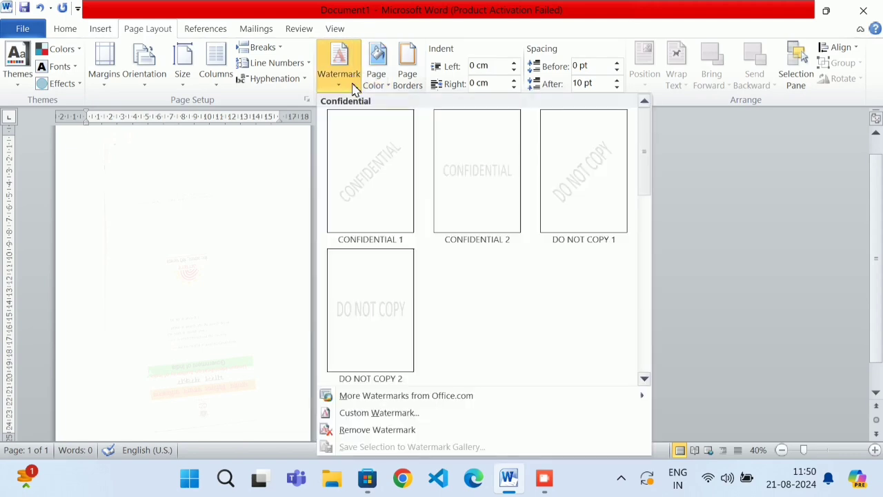
click(393, 416)
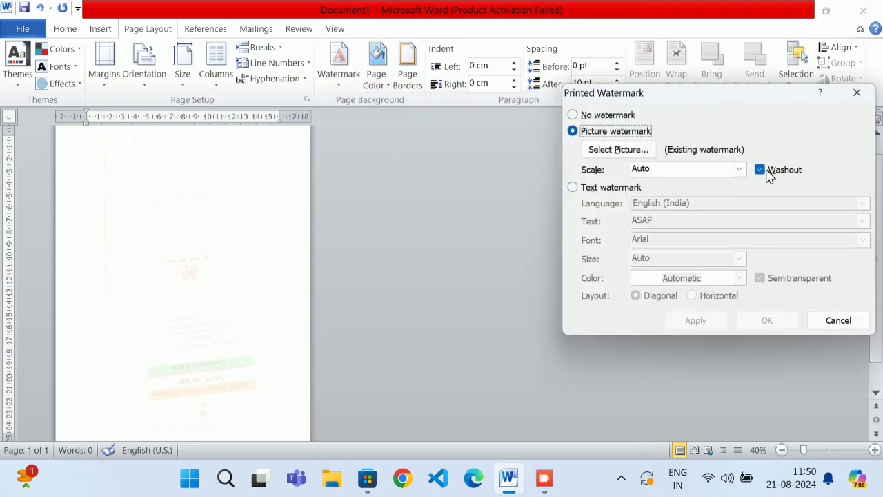
click(764, 171)
click(767, 321)
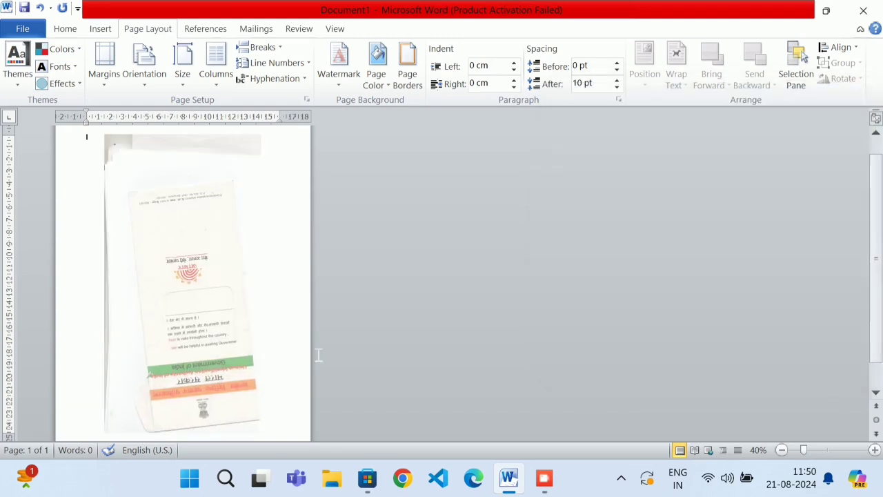
scroll(183, 283, down, 1)
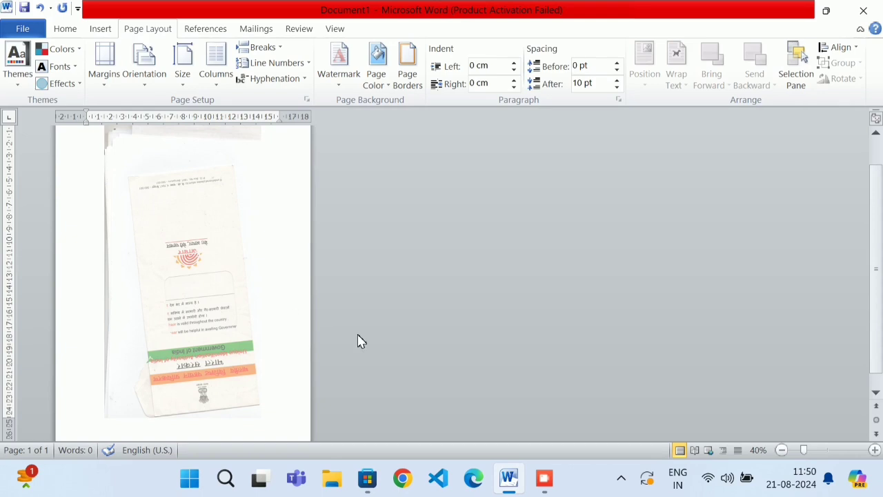
Step: Turn the Washout option back on for the picture watermark in the custom watermark settings and confirm it
click(340, 78)
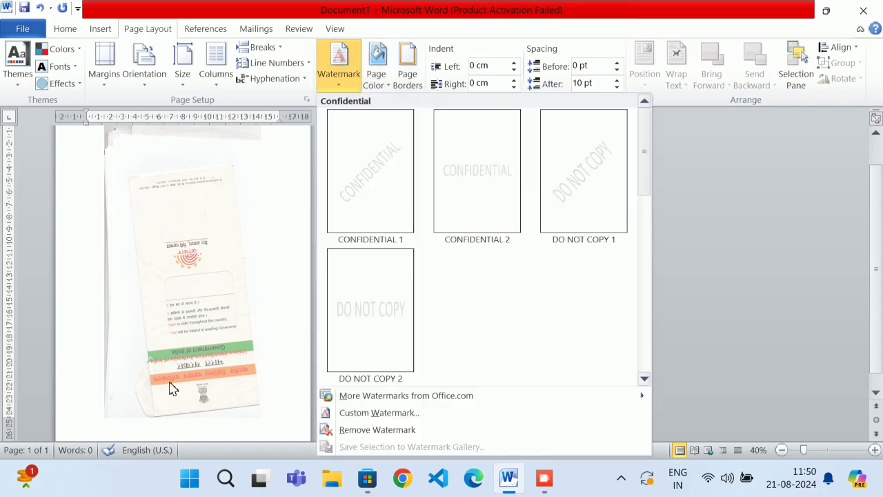
click(173, 388)
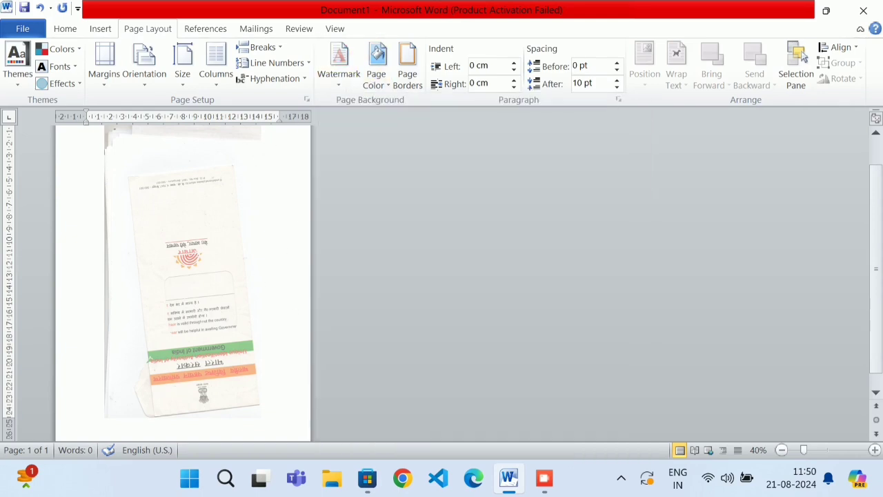
click(341, 75)
click(370, 414)
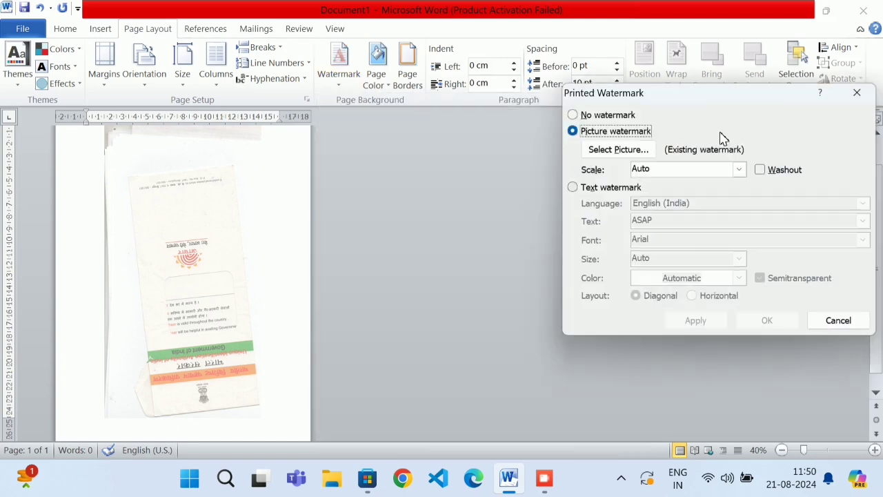
click(764, 173)
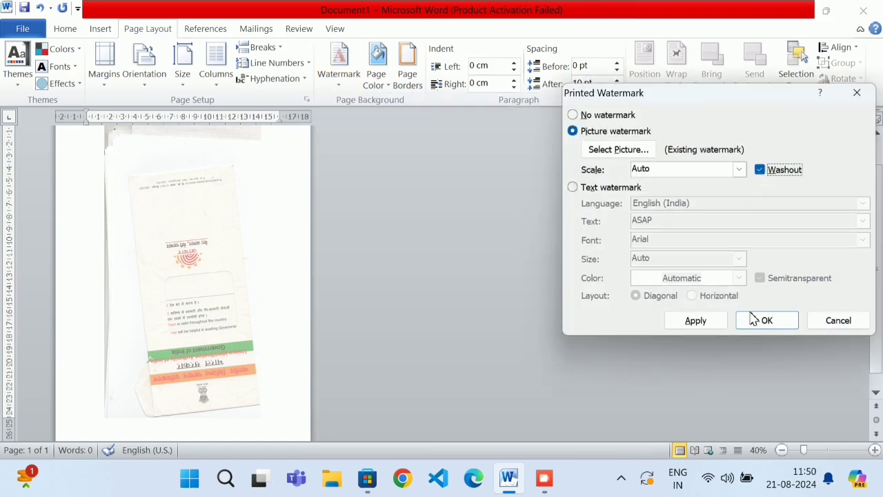
click(769, 324)
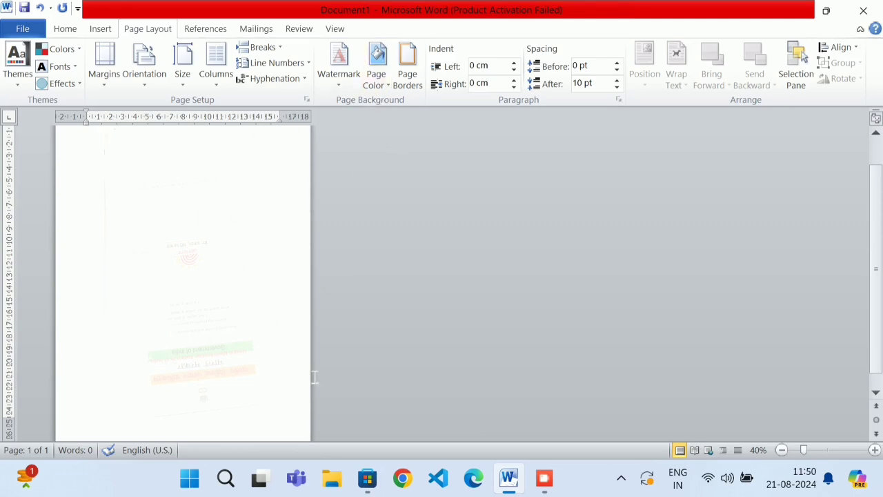
Step: Set the page color to No Color and remove the picture watermark with the No watermark option
click(375, 81)
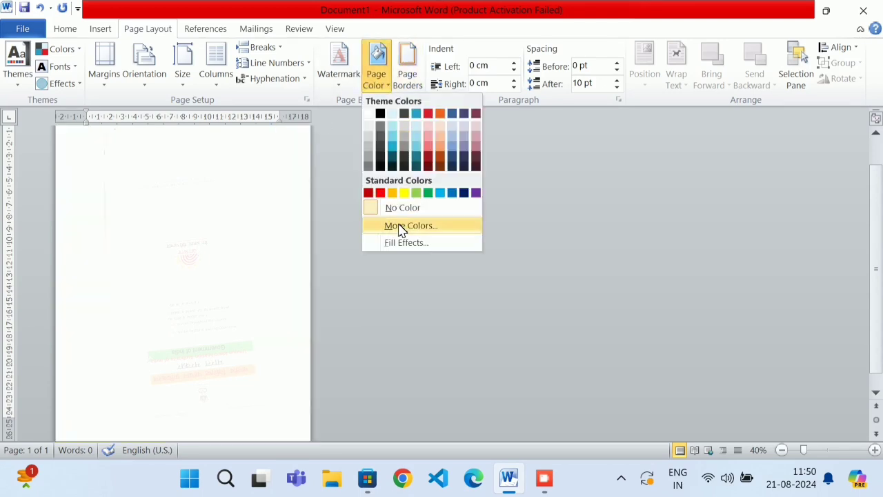
click(393, 210)
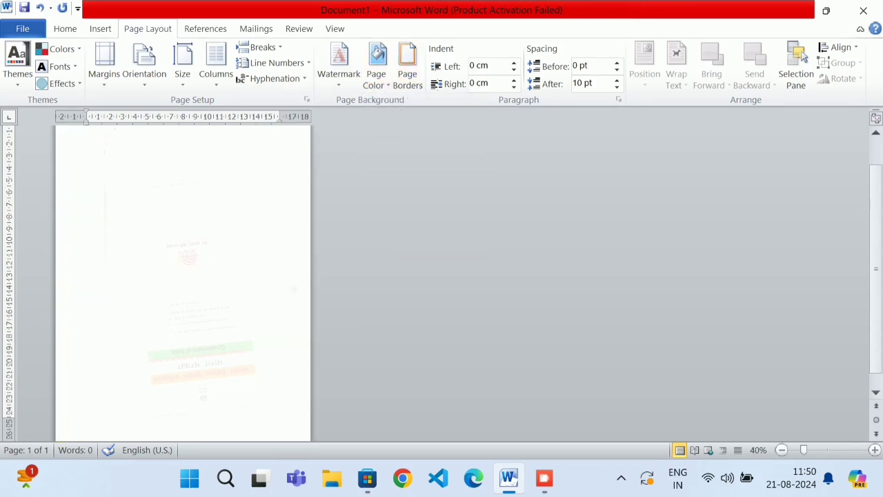
click(347, 81)
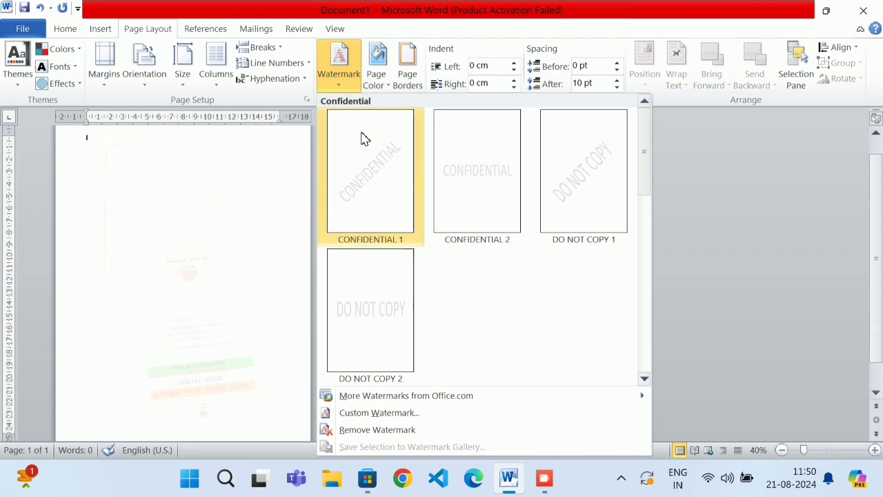
click(369, 412)
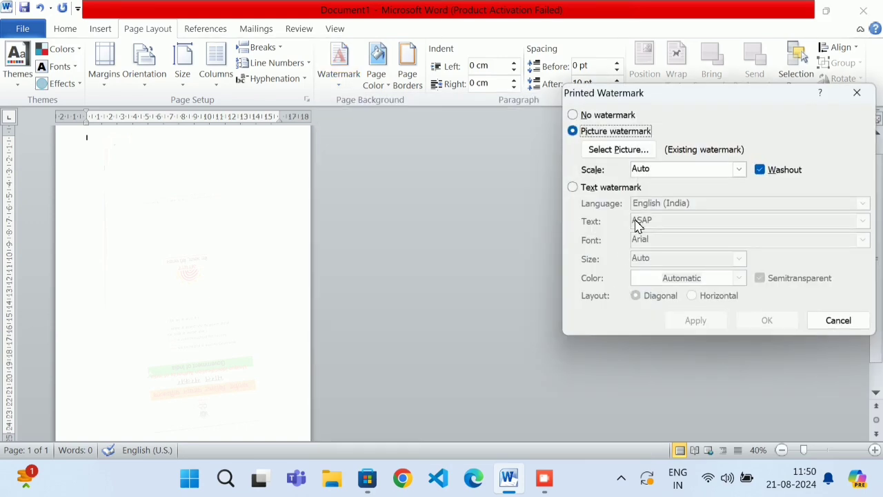
click(607, 114)
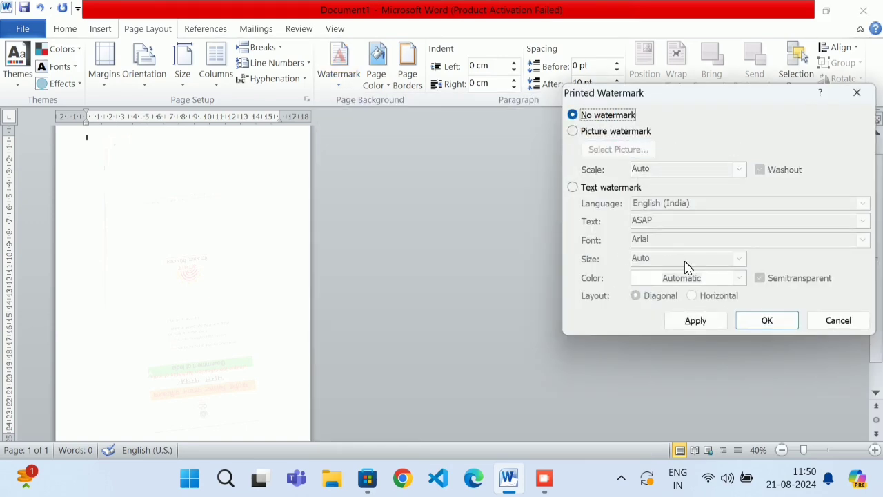
click(742, 320)
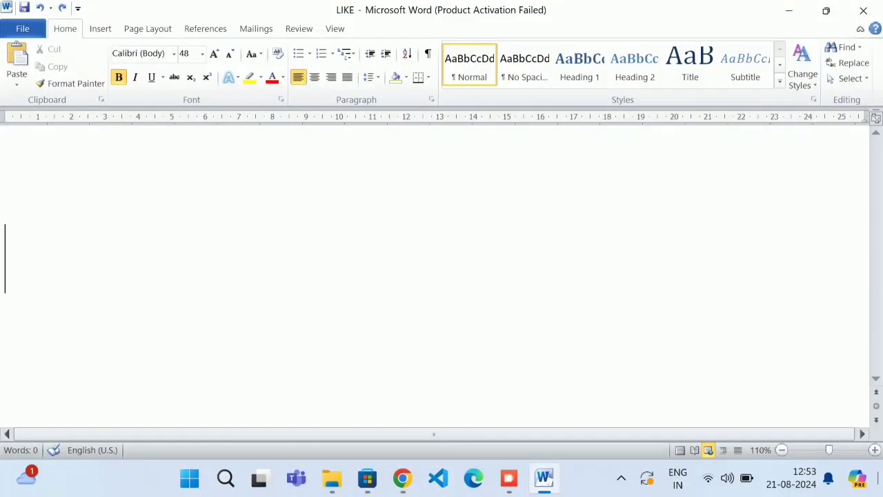
Step: Paste the line "LIKE,SHARE AND SUBSCRIBE" into the blank LIKE document
click(18, 87)
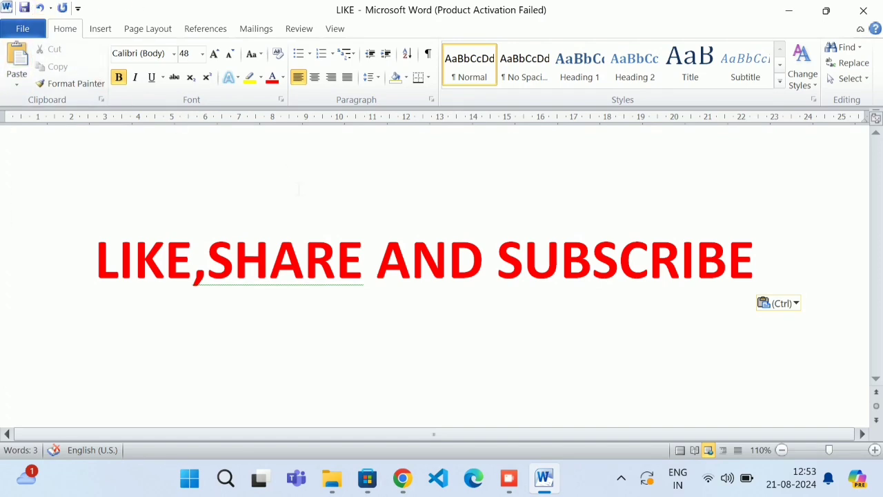
drag(360, 260, 207, 259)
click(369, 200)
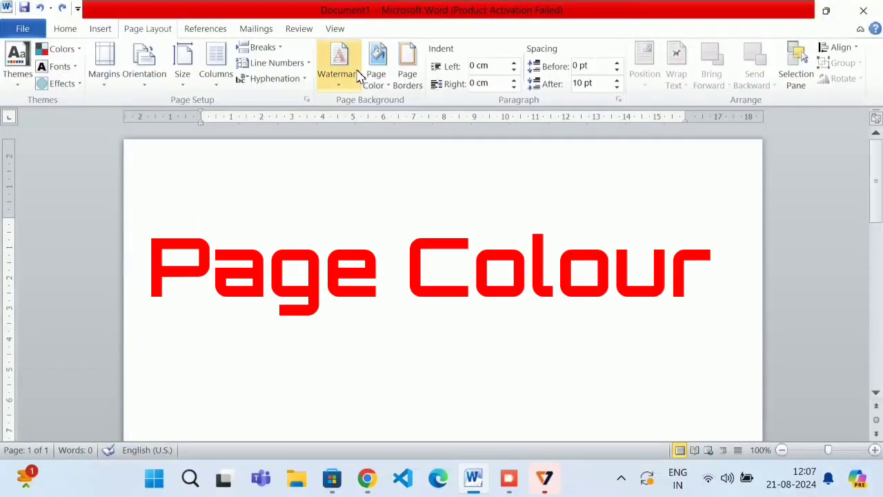
Step: In Document1, apply a light orange theme color to the page background, and reset it to No Color
click(376, 81)
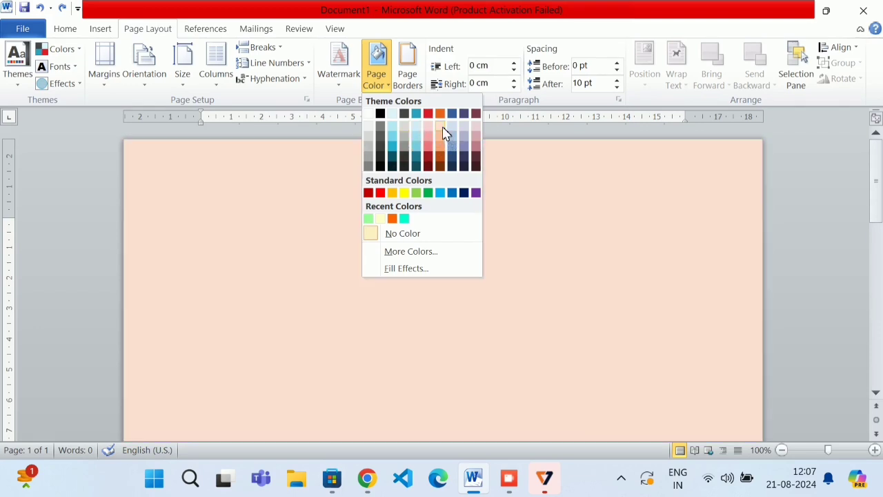
click(442, 129)
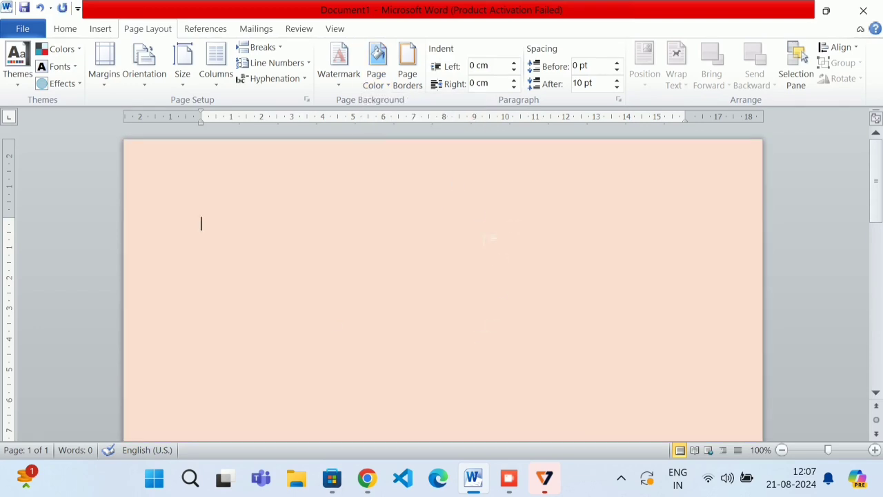
click(379, 82)
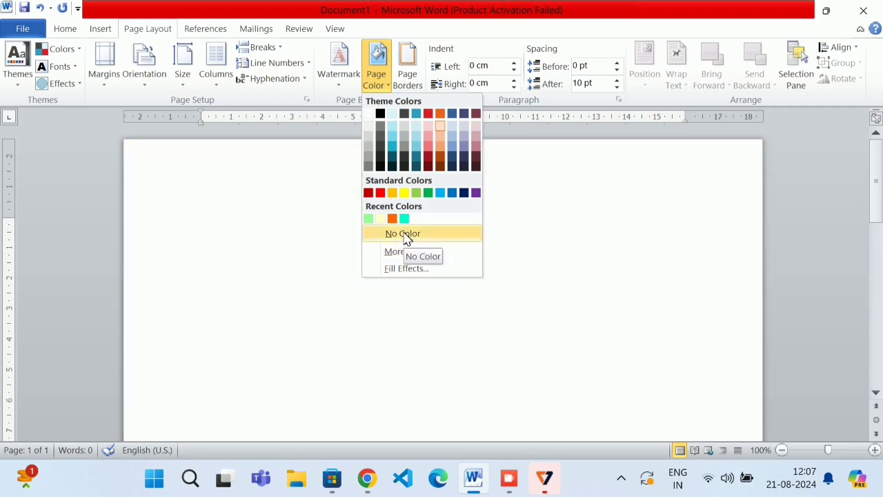
click(404, 235)
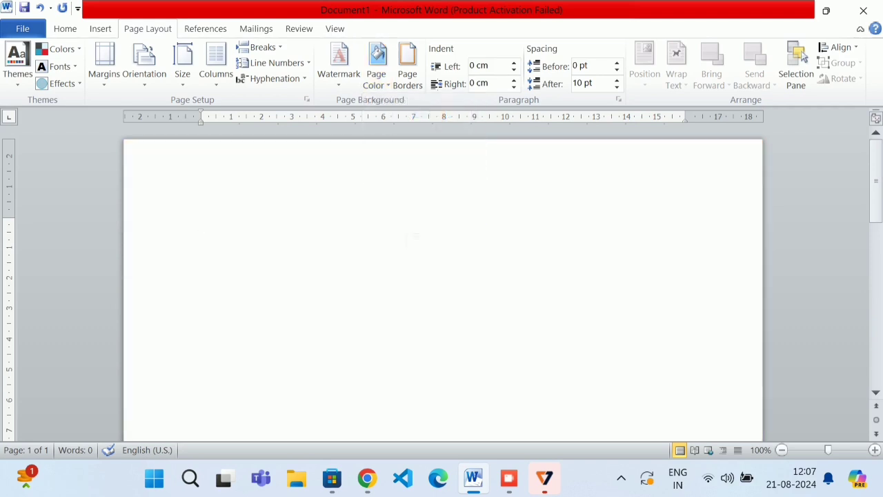
Step: Set the page color to a medium blue from the standard palette of More Colors
click(377, 76)
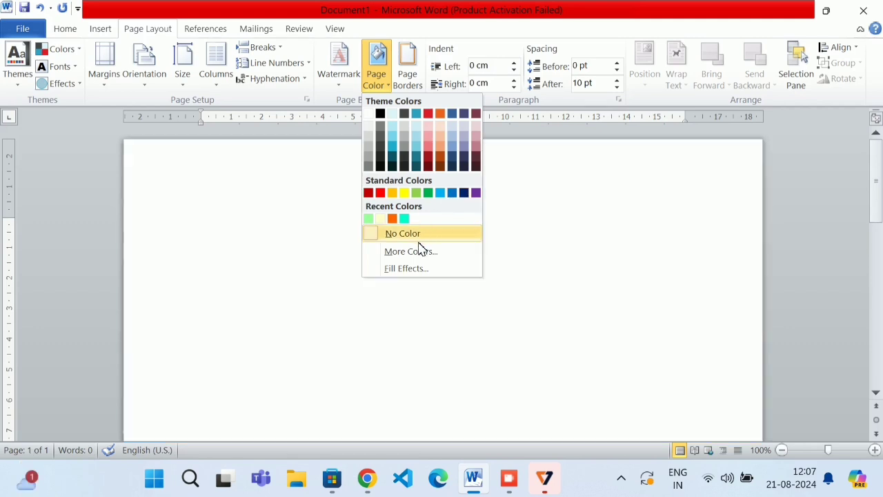
click(415, 251)
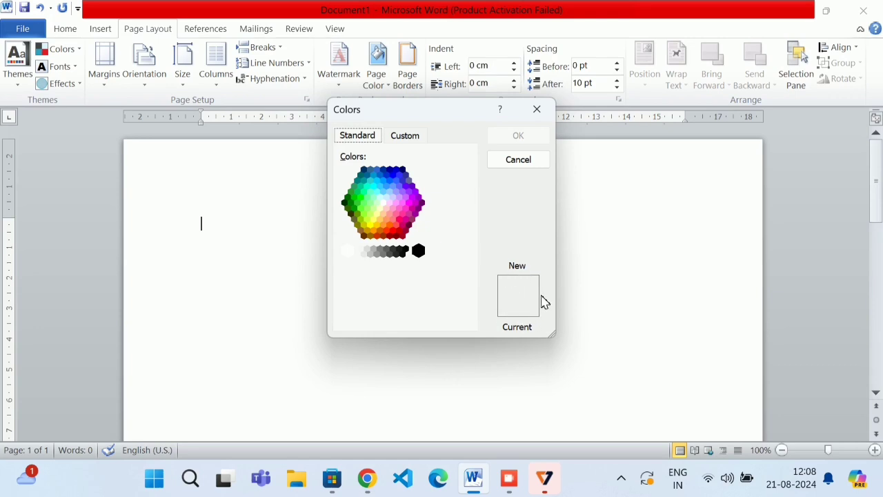
click(386, 186)
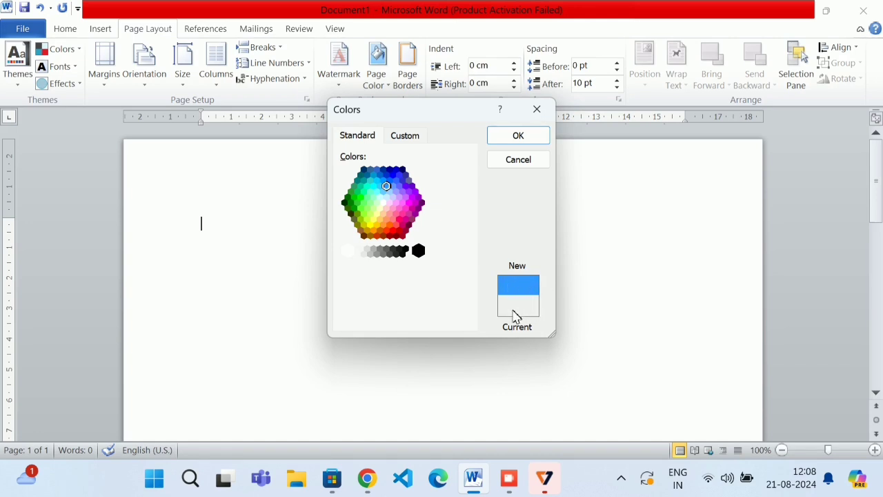
click(518, 136)
Step: Change the page color to a bright pinkish red from the standard More Colors palette
click(375, 80)
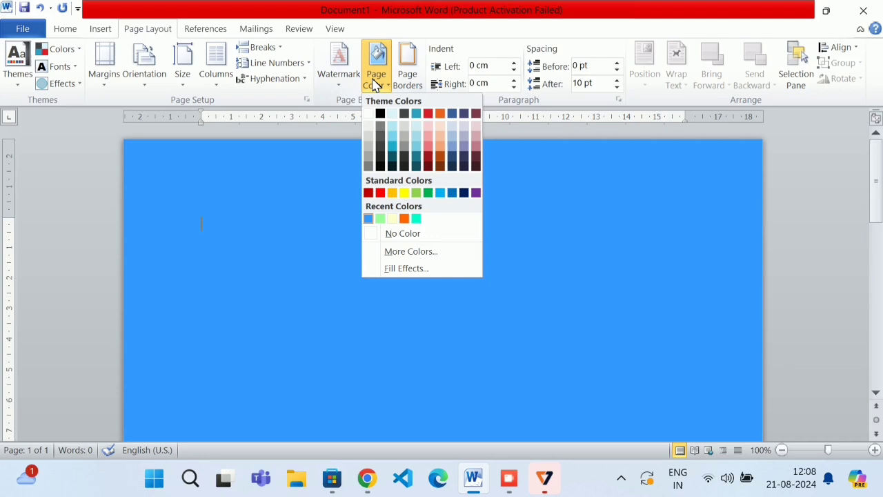
click(415, 252)
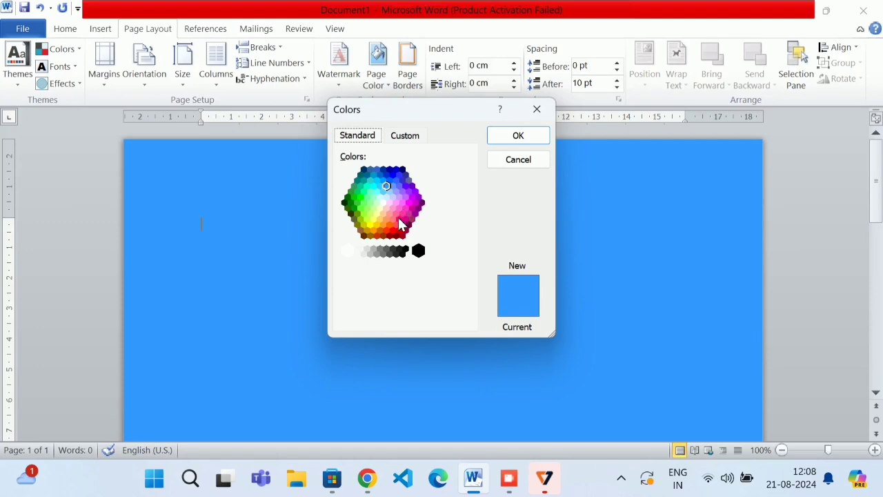
click(400, 219)
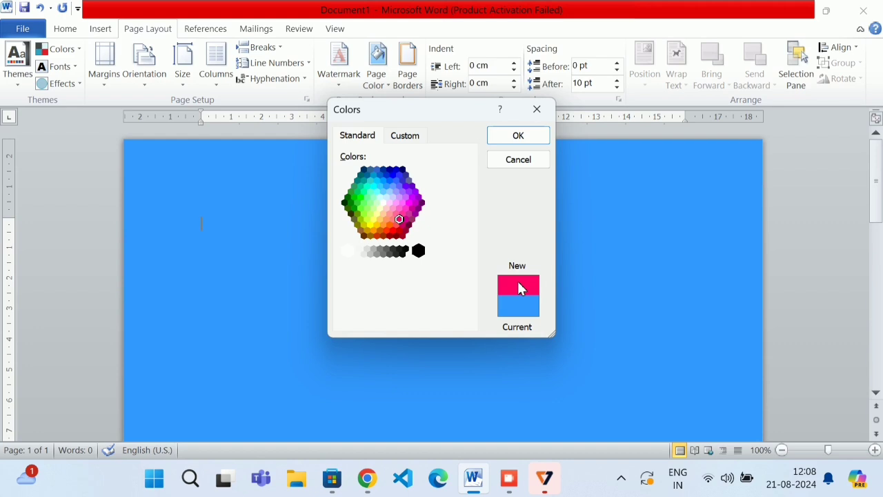
click(512, 141)
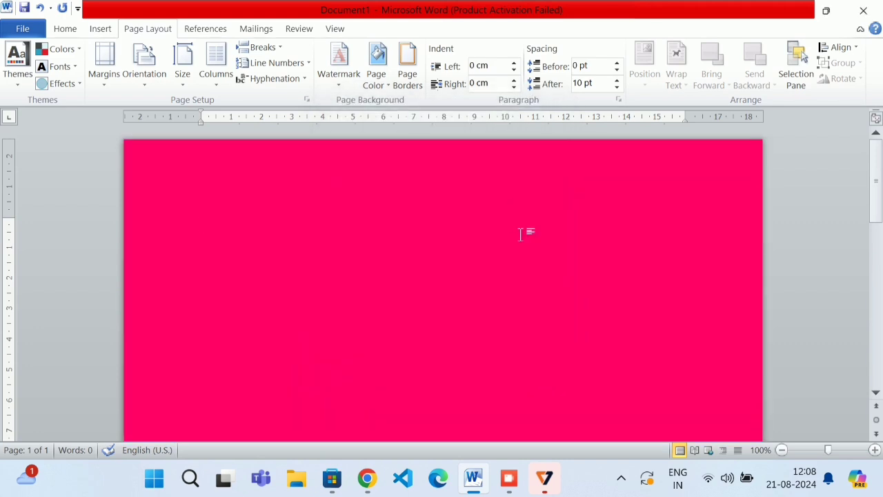
Step: Change the page color to a medium green from the standard More Colors palette
click(371, 76)
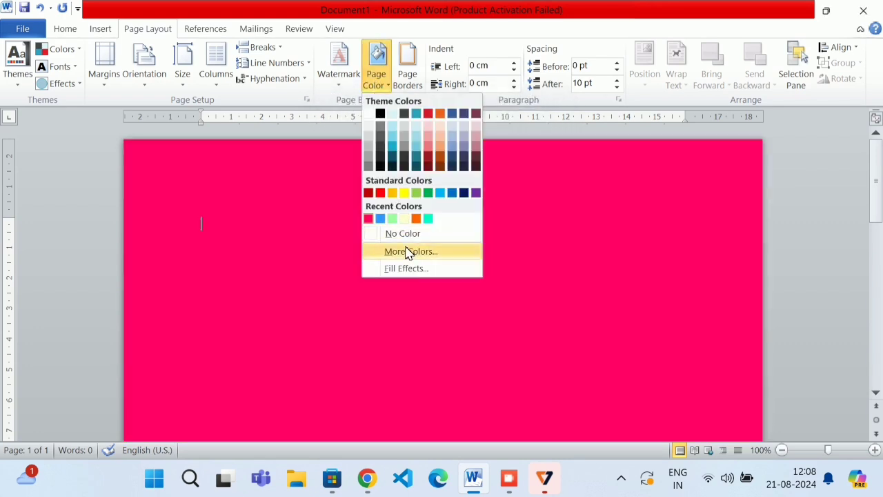
click(407, 252)
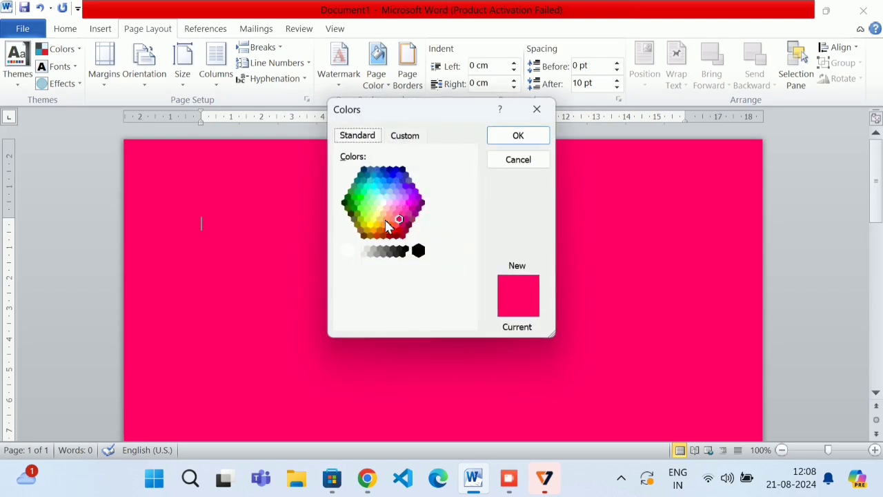
click(357, 202)
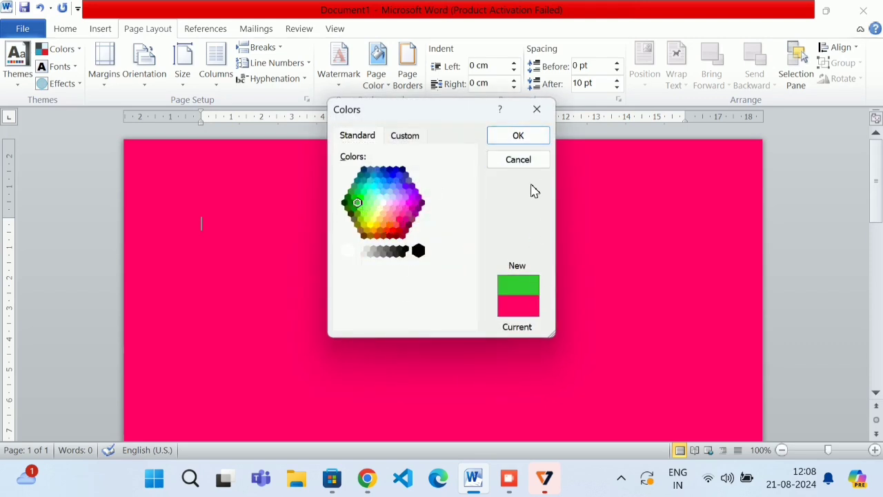
click(518, 135)
Step: Examine the green page color's custom color values under the RGB and HSL color models
click(376, 78)
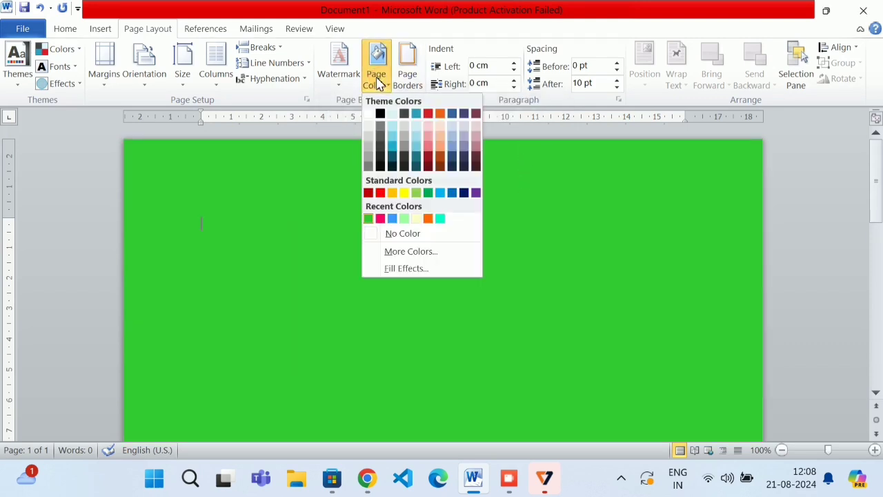
click(396, 251)
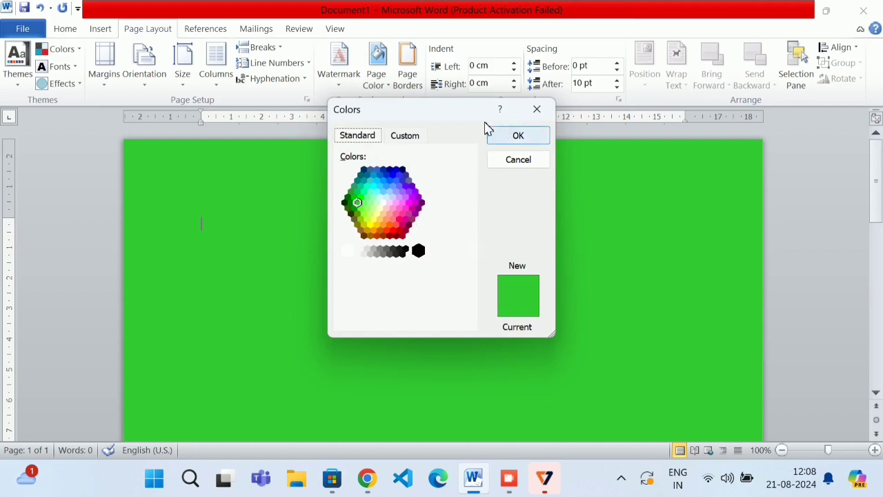
click(405, 136)
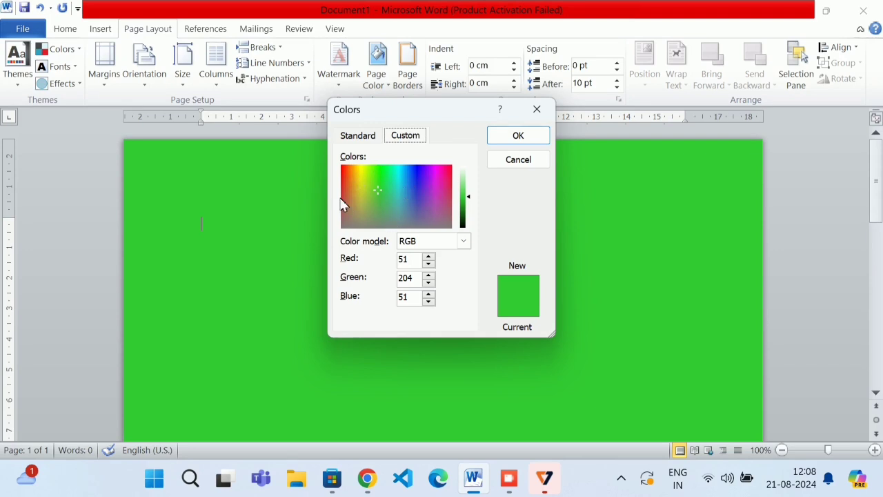
click(464, 241)
click(438, 266)
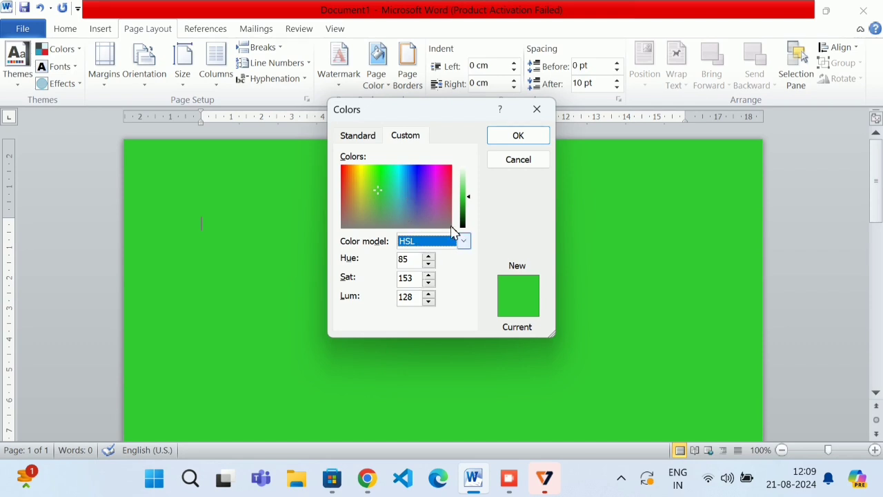
click(415, 141)
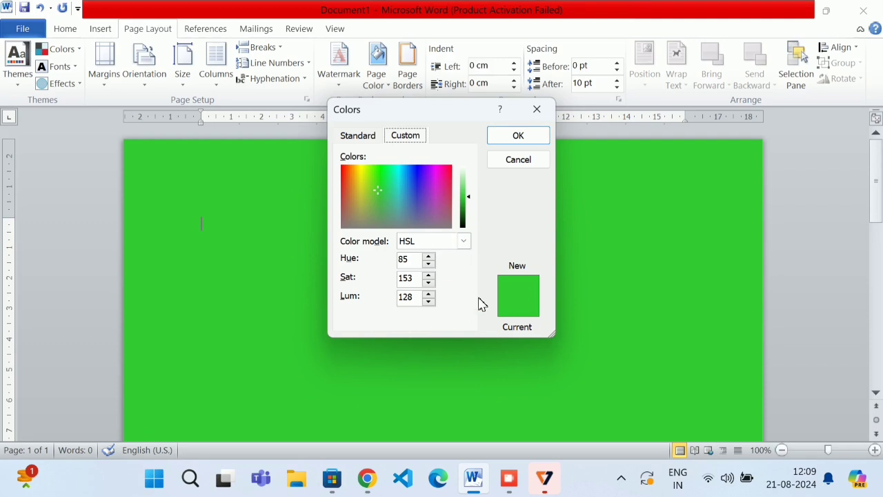
click(373, 138)
click(406, 137)
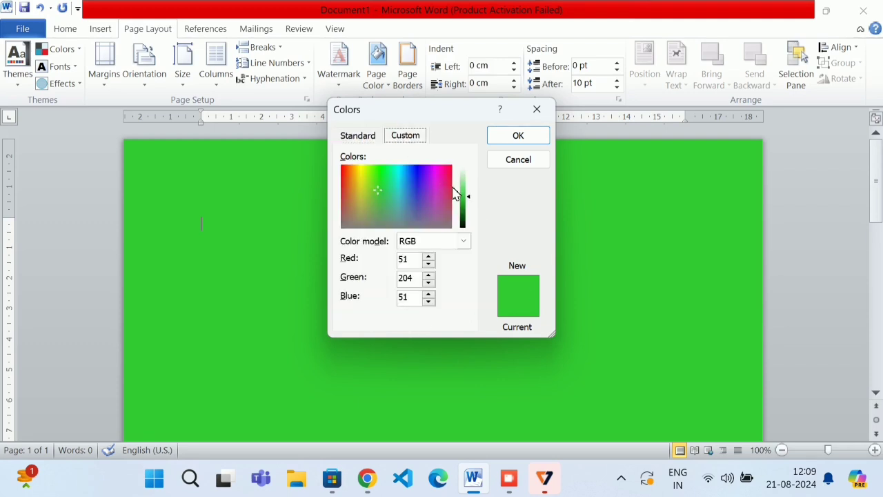
key(Return)
Step: Apply a one-color green gradient with horizontal shading to the page background through Fill Effects
click(376, 74)
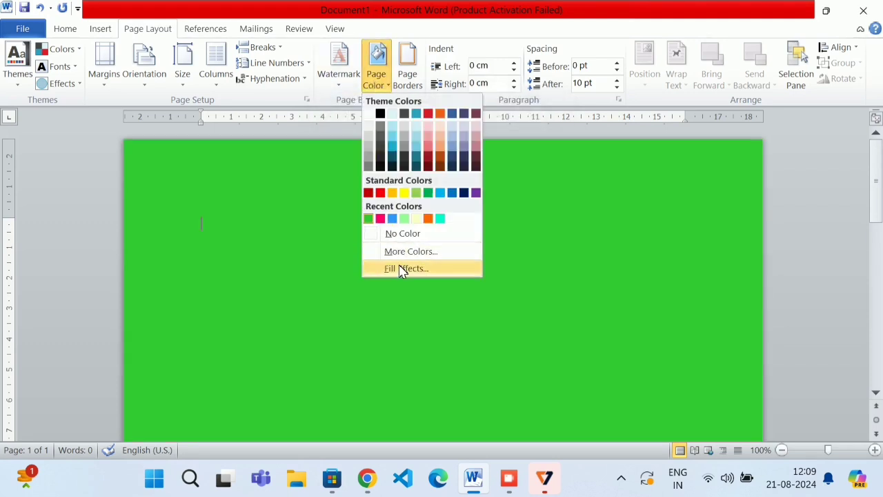
click(402, 269)
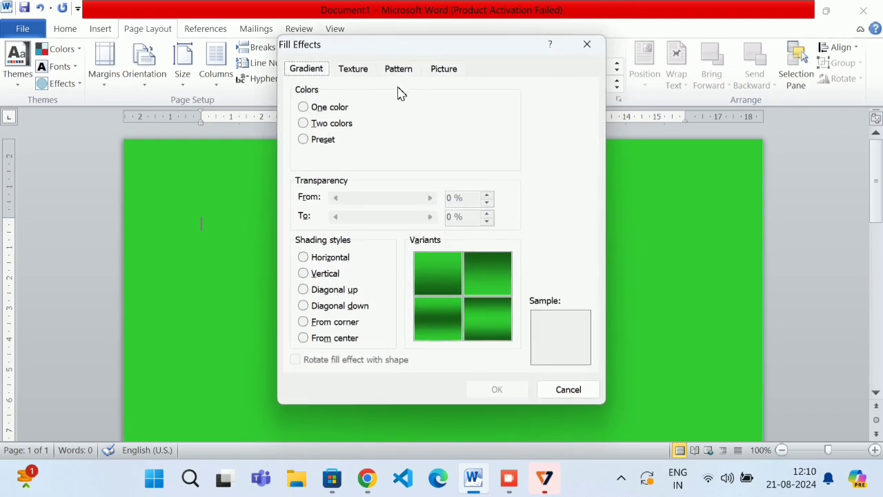
click(328, 110)
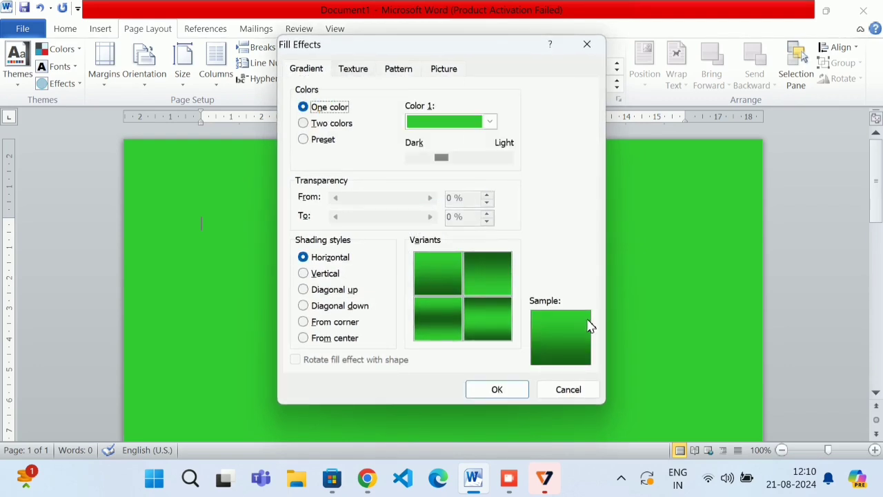
click(489, 389)
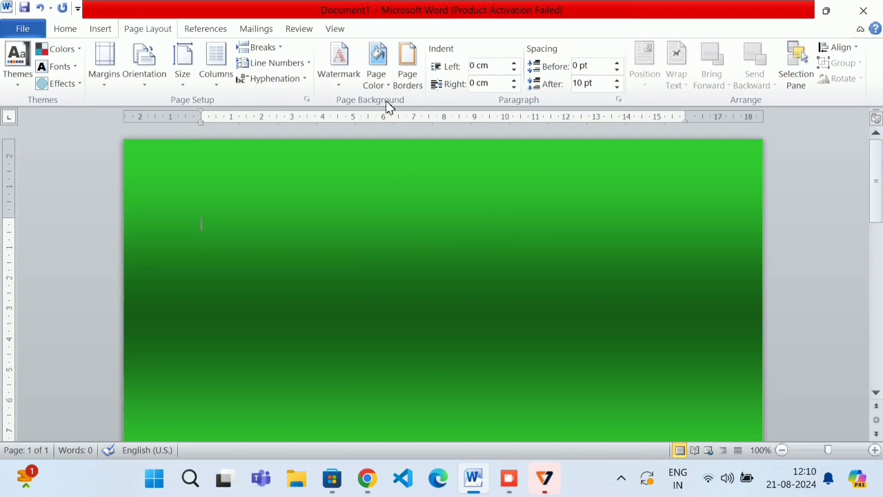
Step: Set the page's gradient fill to two colors with Diagonal up shading and the variant that has a dark band through its middle
click(377, 77)
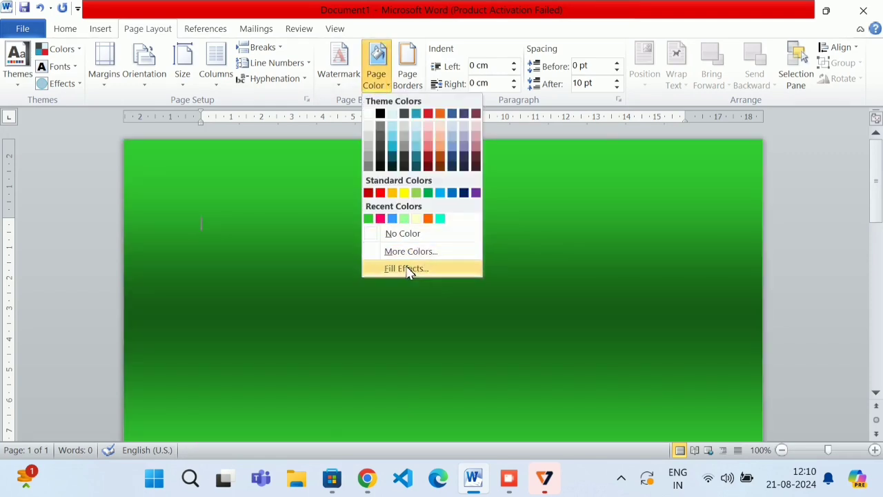
click(407, 269)
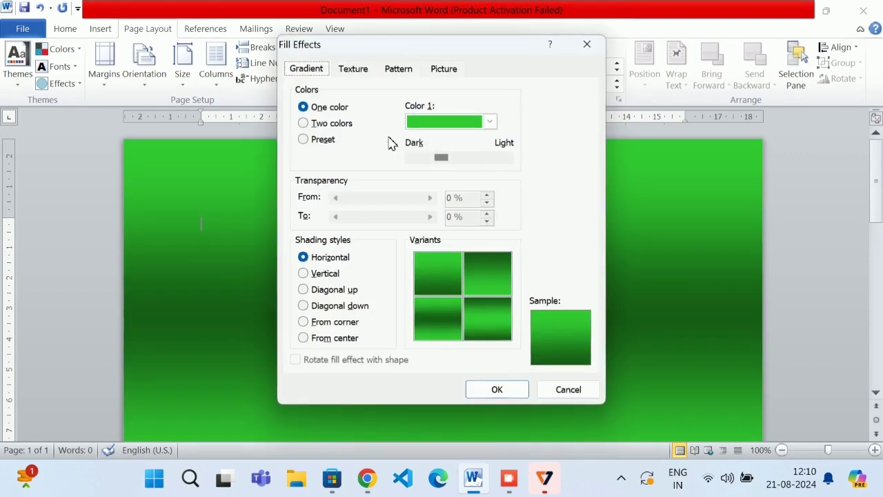
click(343, 124)
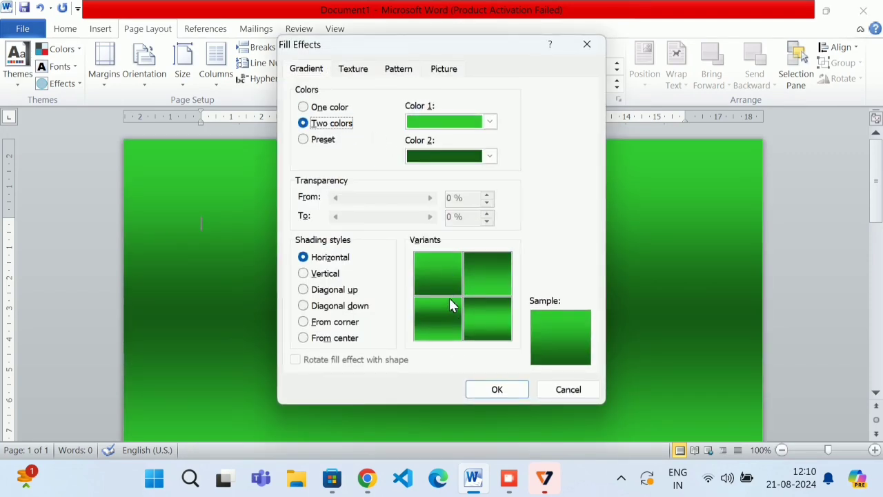
click(434, 292)
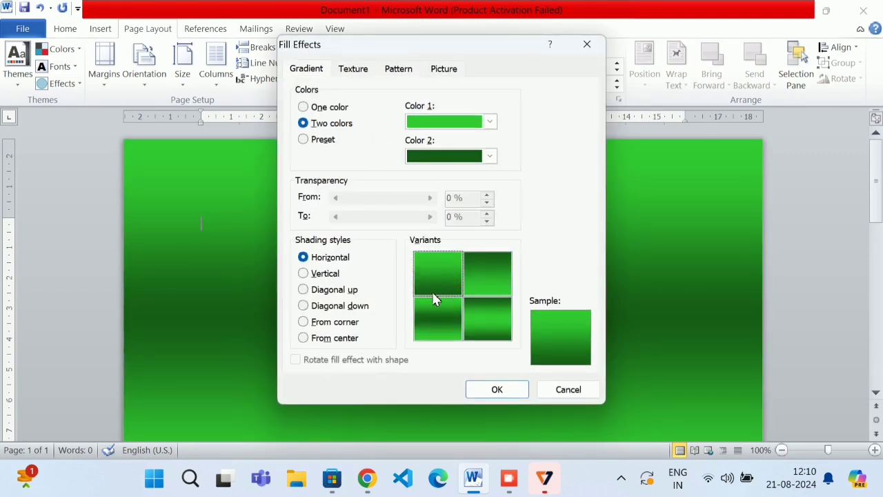
click(324, 274)
click(327, 292)
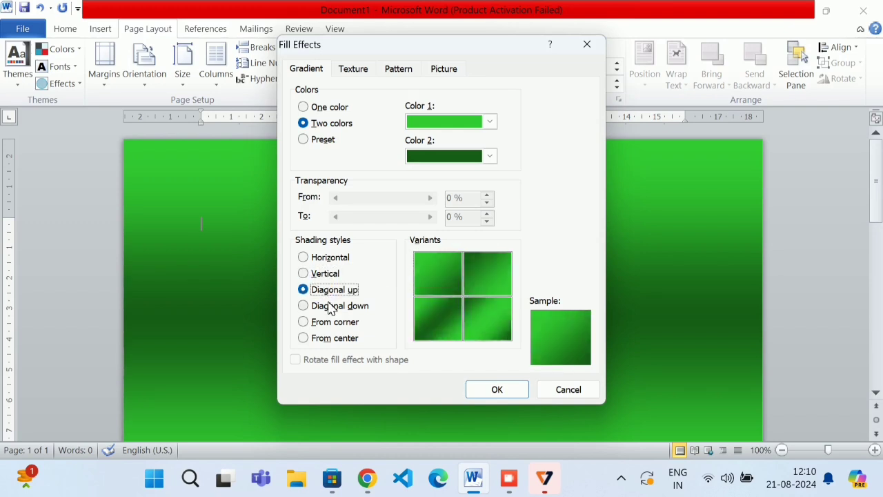
click(452, 310)
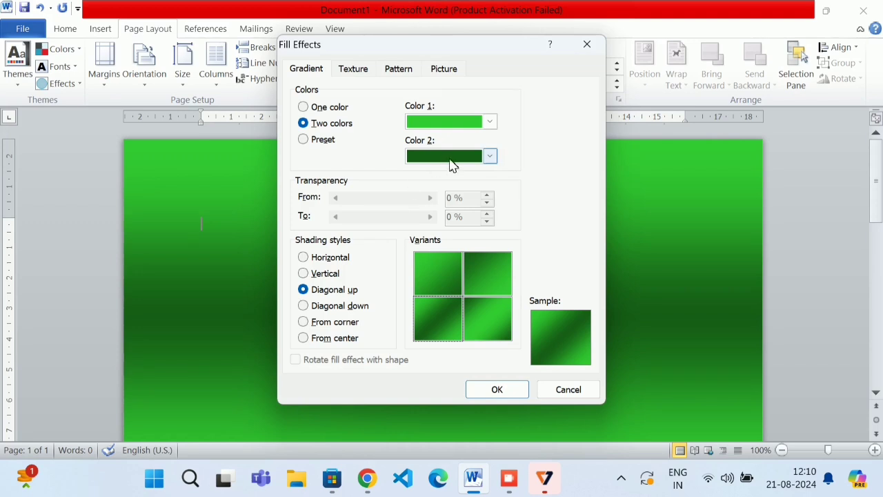
Step: Set Color 1 of the two-color gradient to white and apply the fill to the page
click(481, 122)
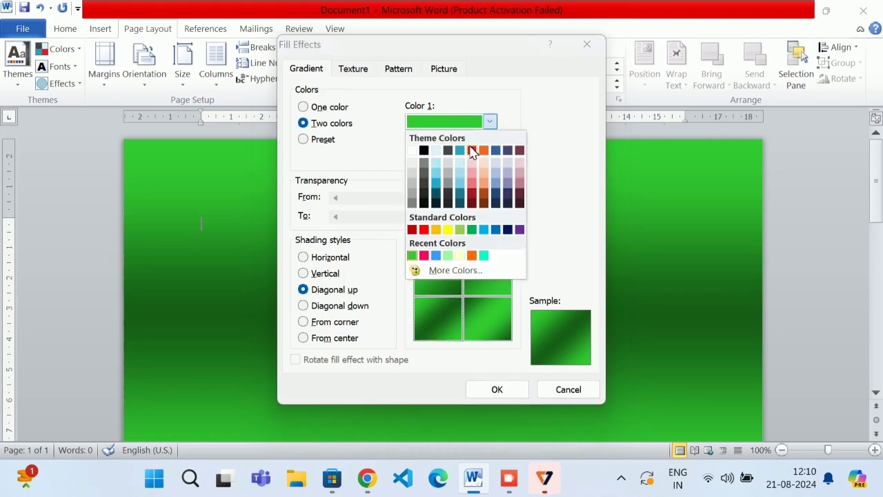
click(472, 150)
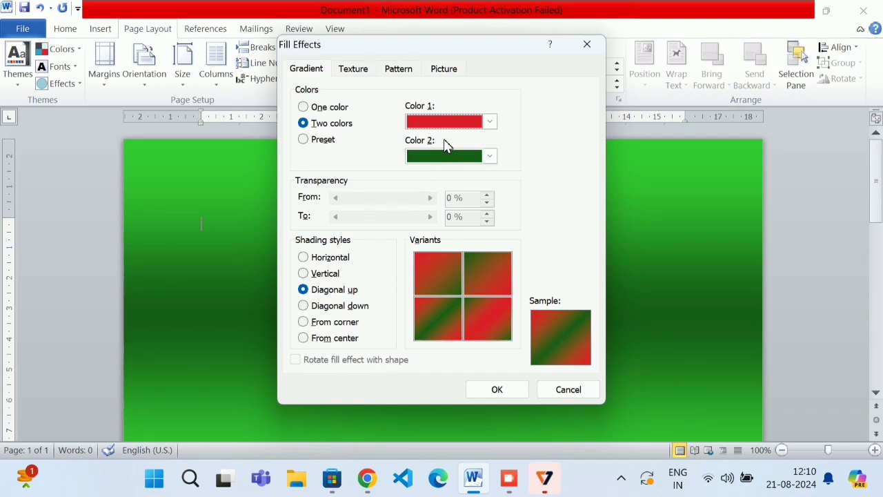
click(438, 122)
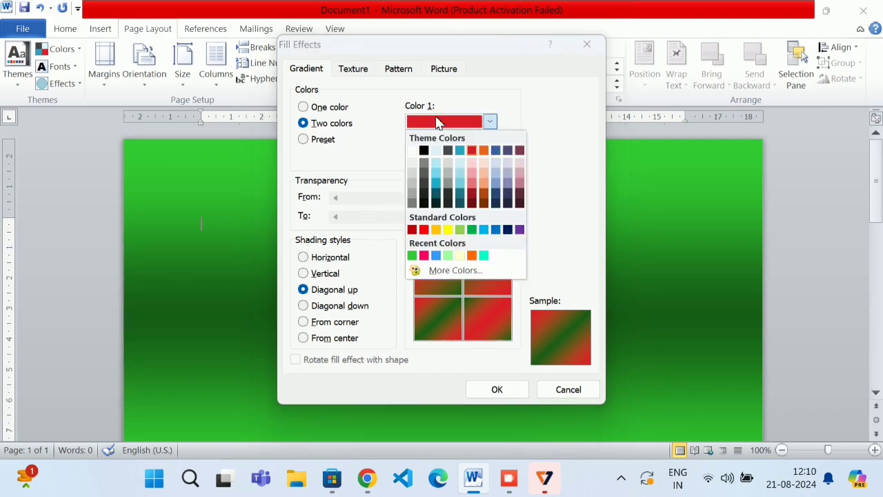
click(412, 153)
click(495, 388)
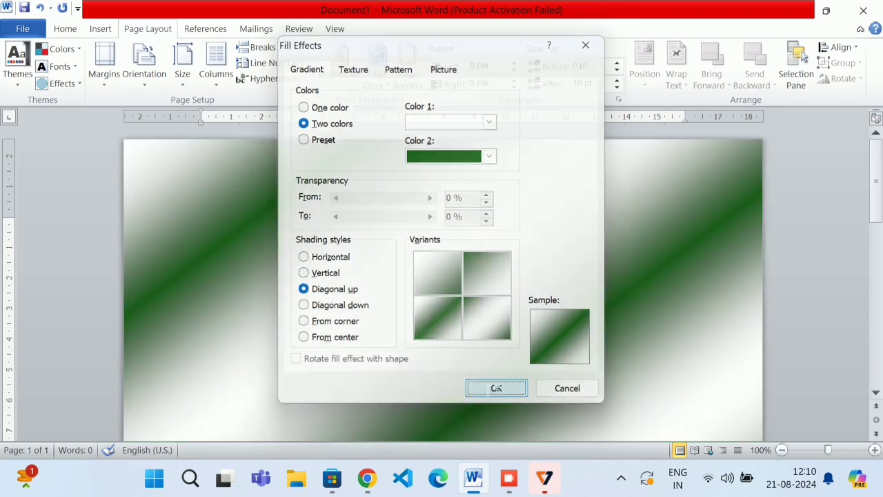
Step: Set Color 2 of the page's gradient to the recent pinkish red and apply the fill
click(376, 69)
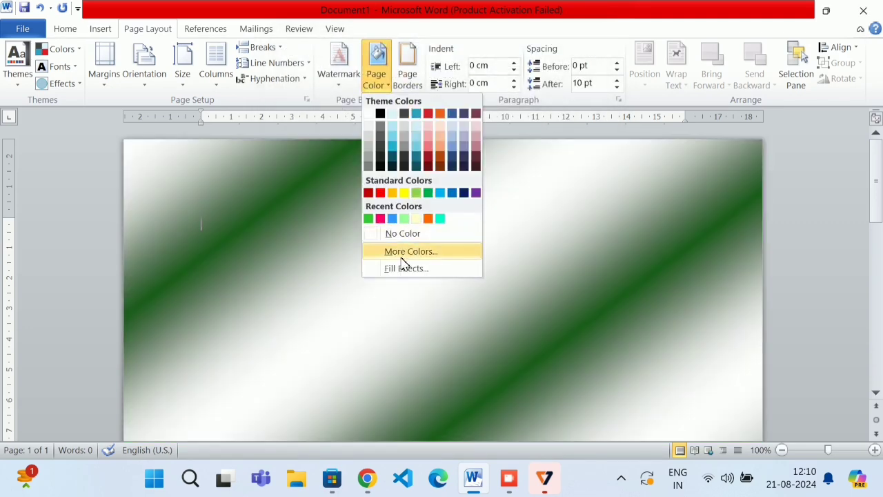
click(410, 273)
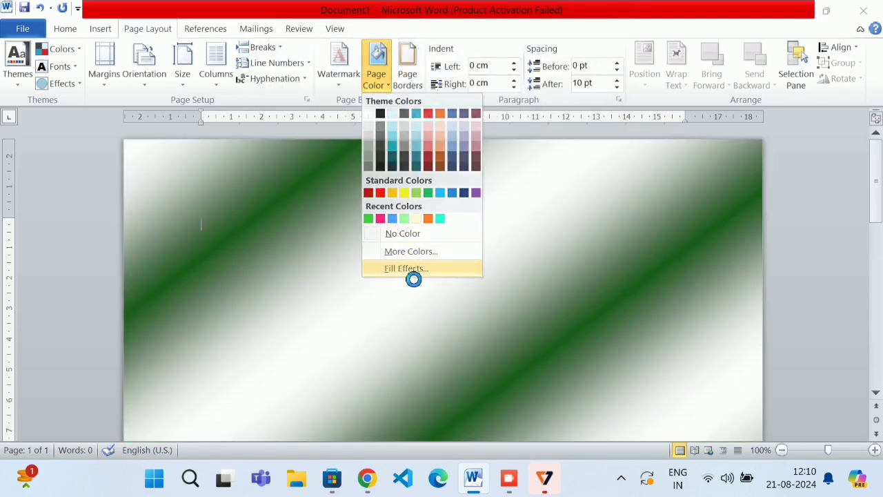
click(449, 155)
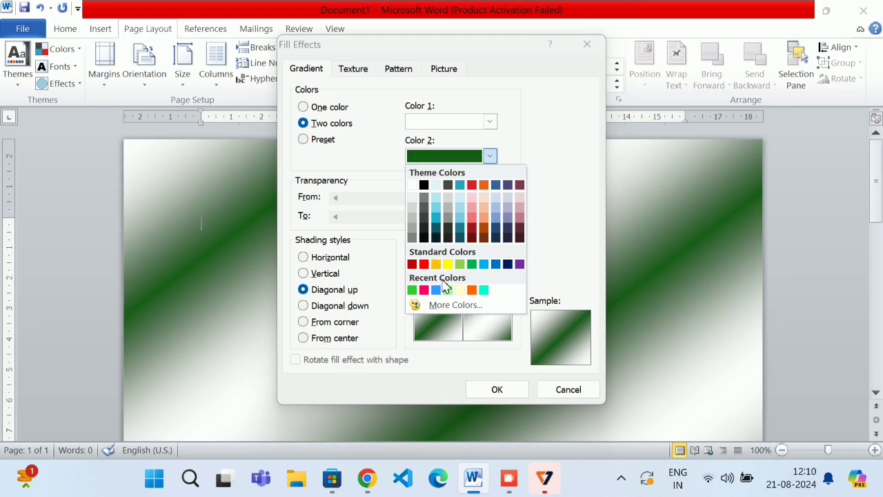
click(423, 289)
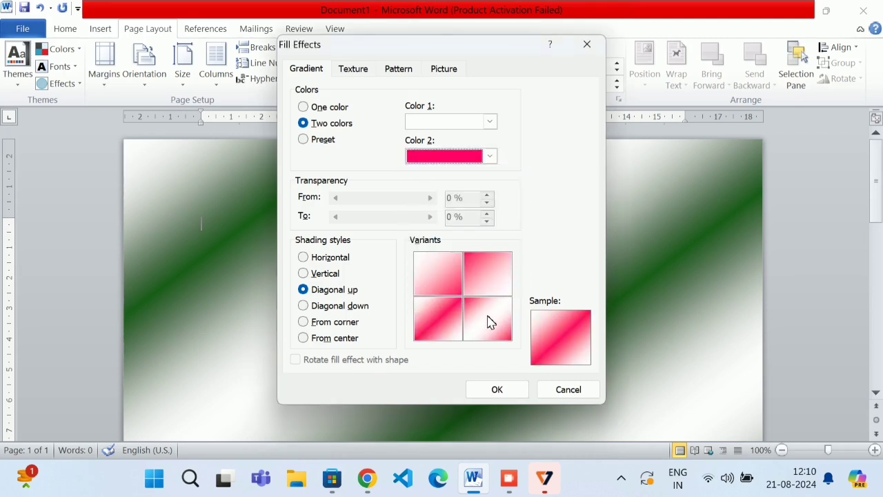
click(494, 387)
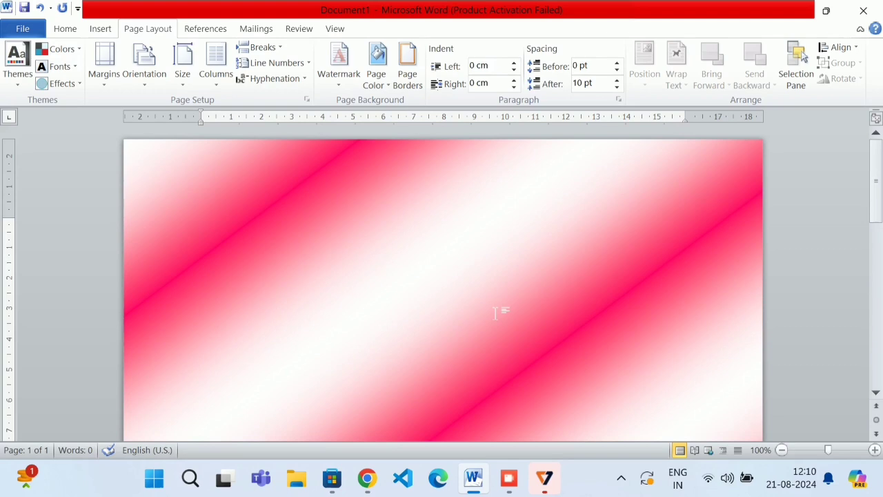
Step: Set Color 1 of the page's two-color gradient to the lightest tint of the theme red
click(781, 450)
click(781, 450)
click(782, 450)
click(781, 450)
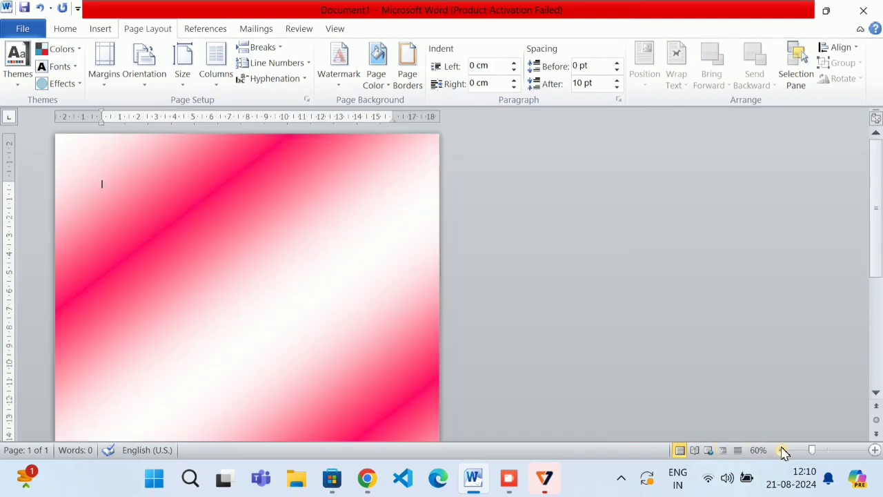
scroll(521, 237, down, 1)
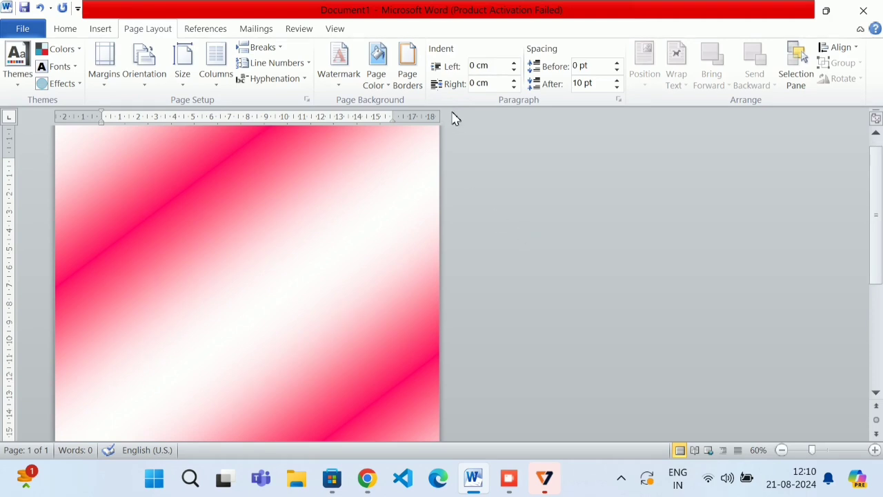
click(378, 77)
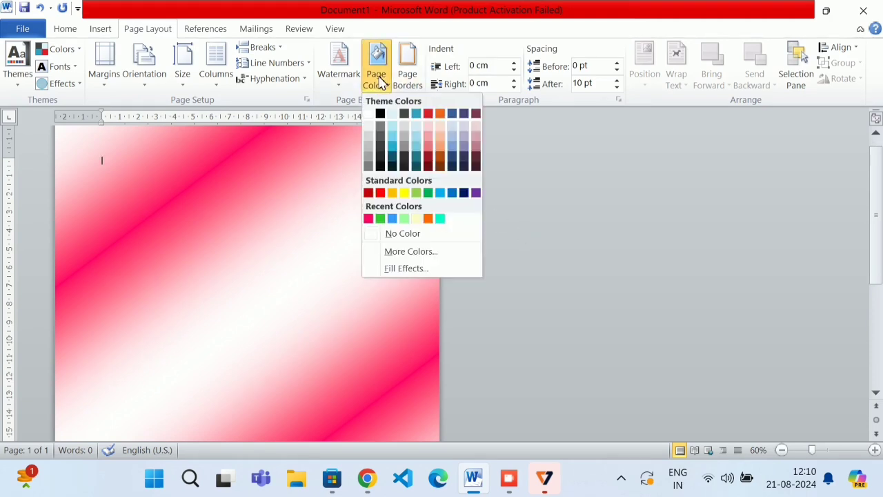
click(378, 269)
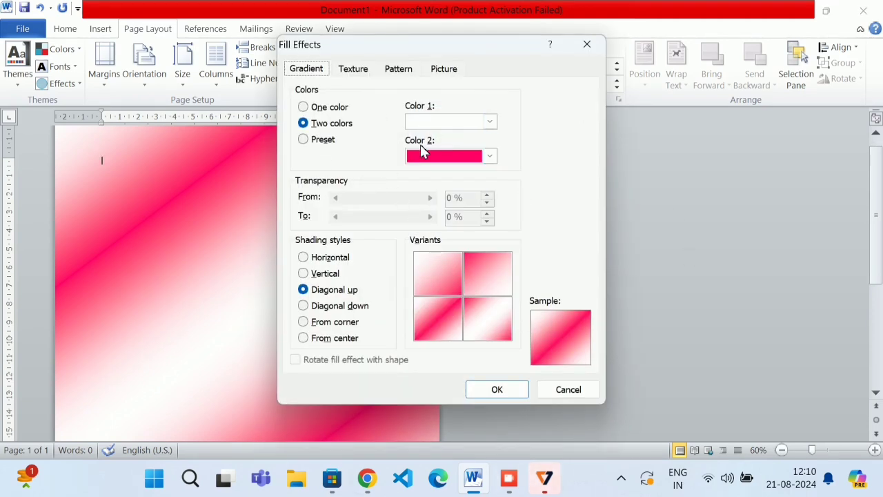
click(490, 121)
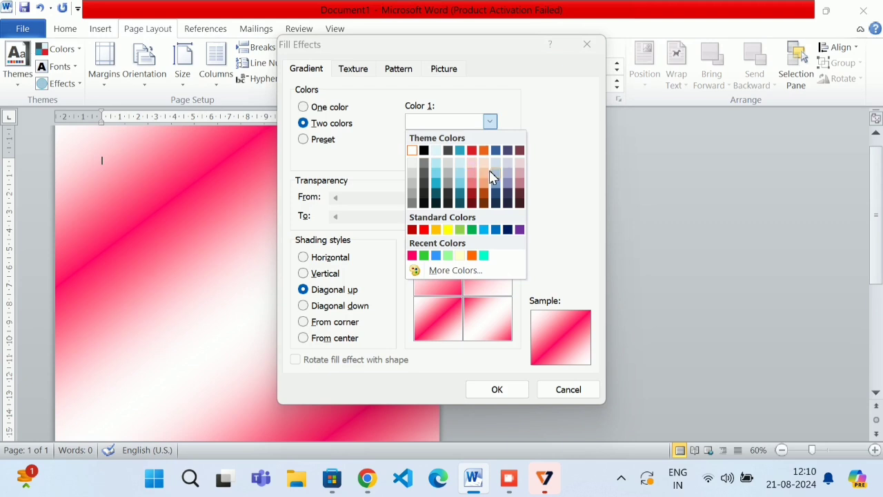
click(472, 162)
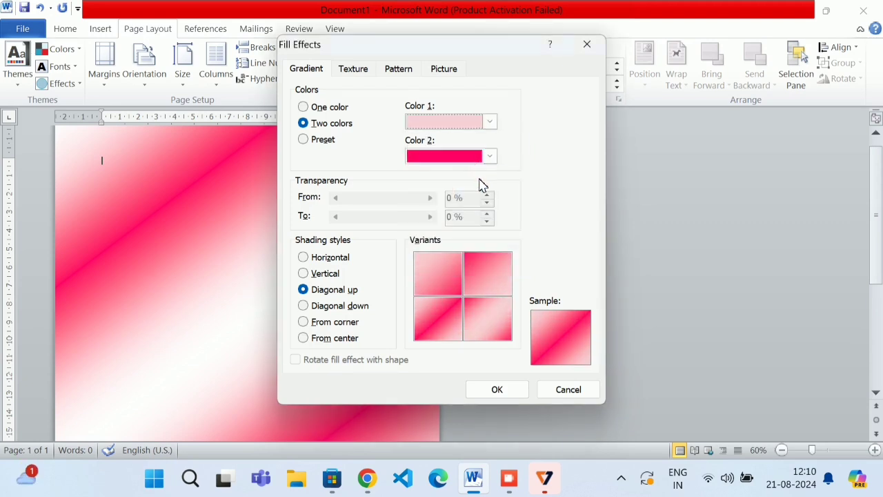
Step: Try yellow as Color 2 of the gradient, settle on the standard light blue, and apply the fill to the page
click(458, 160)
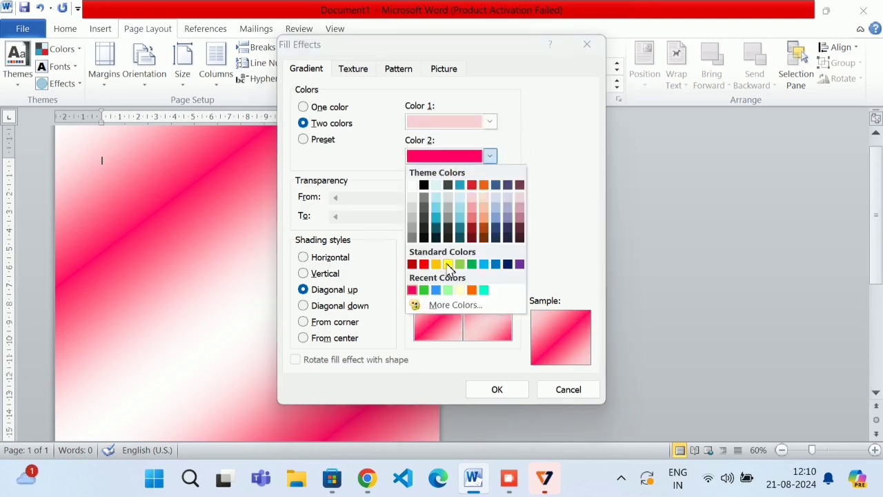
click(449, 265)
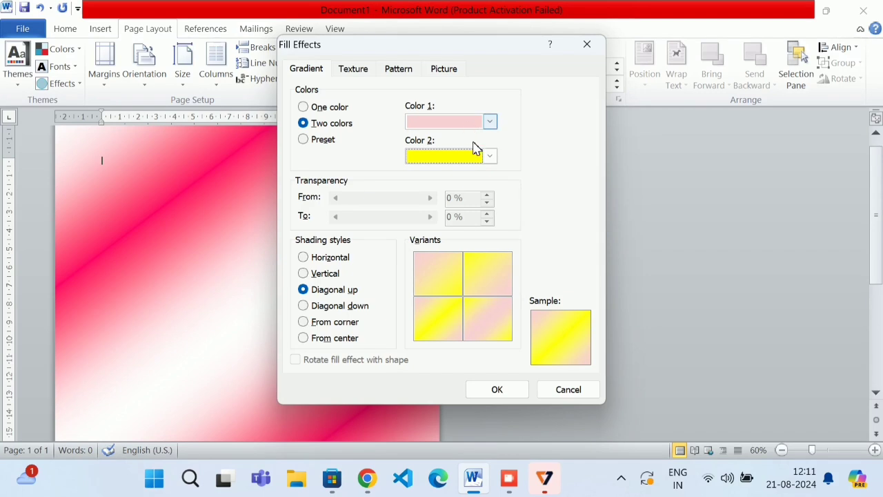
click(489, 155)
click(483, 265)
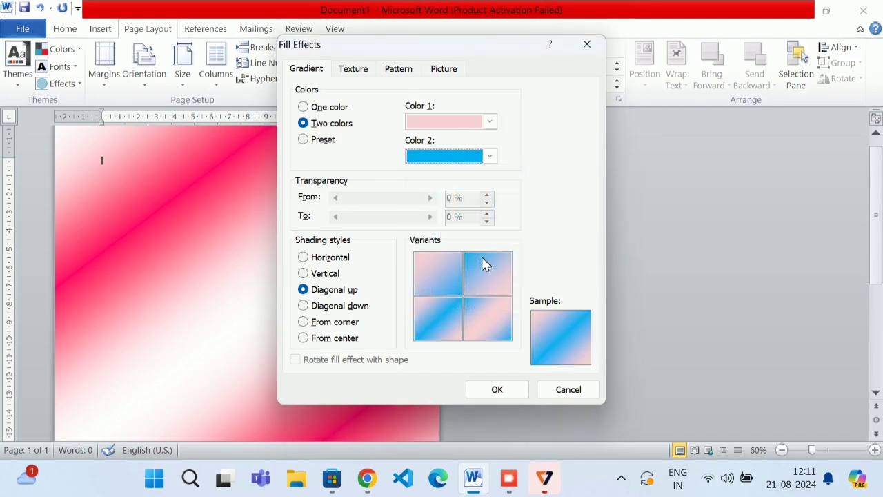
click(510, 390)
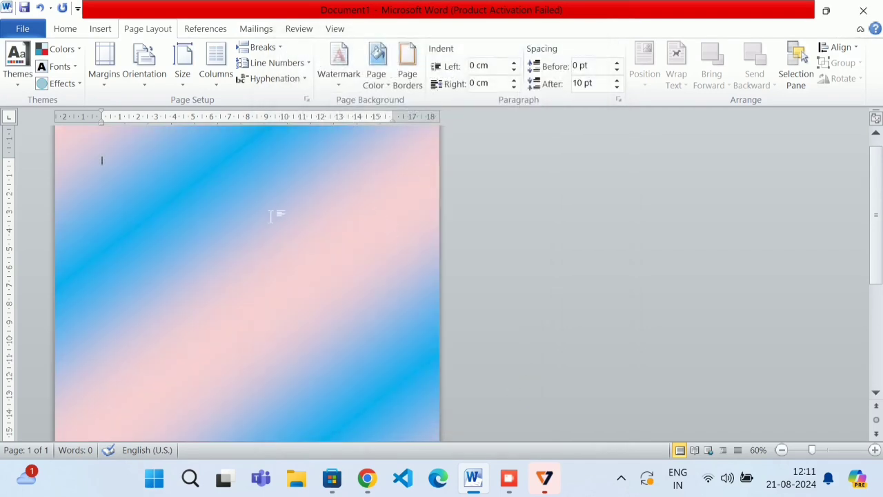
Step: Set the page color to the recent green and switch it to a two-color gradient with Diagonal up shading
click(376, 76)
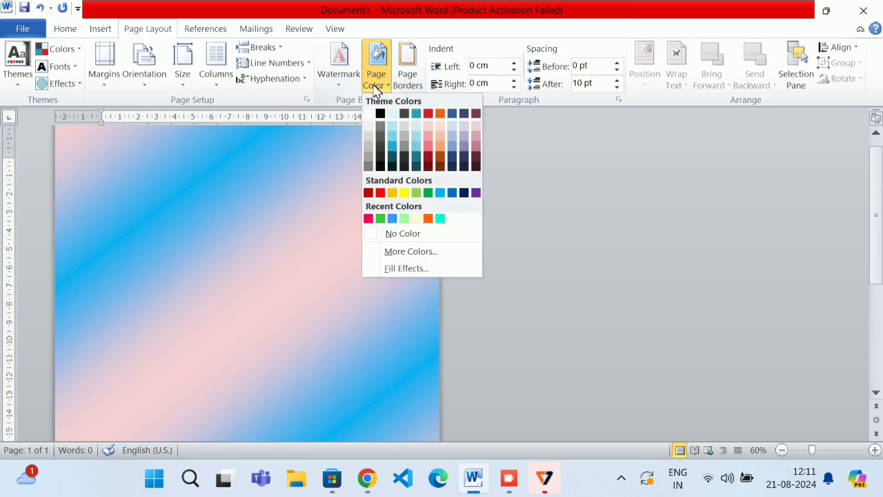
click(380, 219)
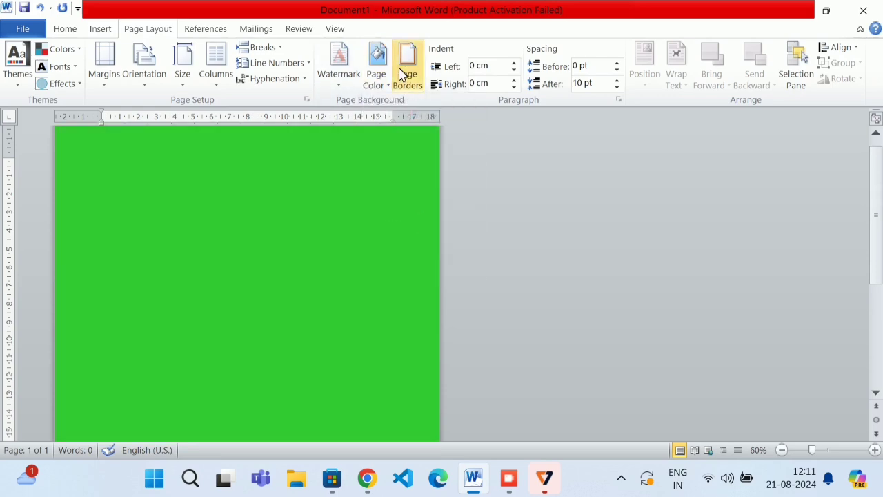
click(381, 82)
click(396, 271)
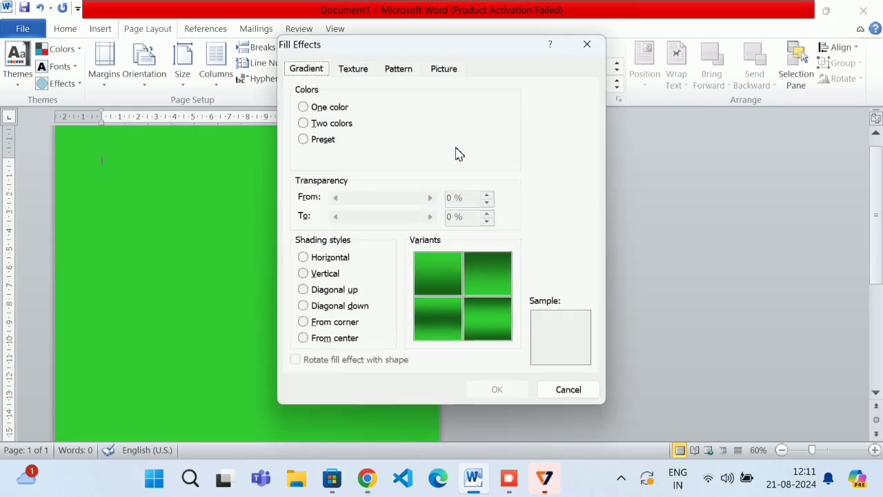
click(317, 124)
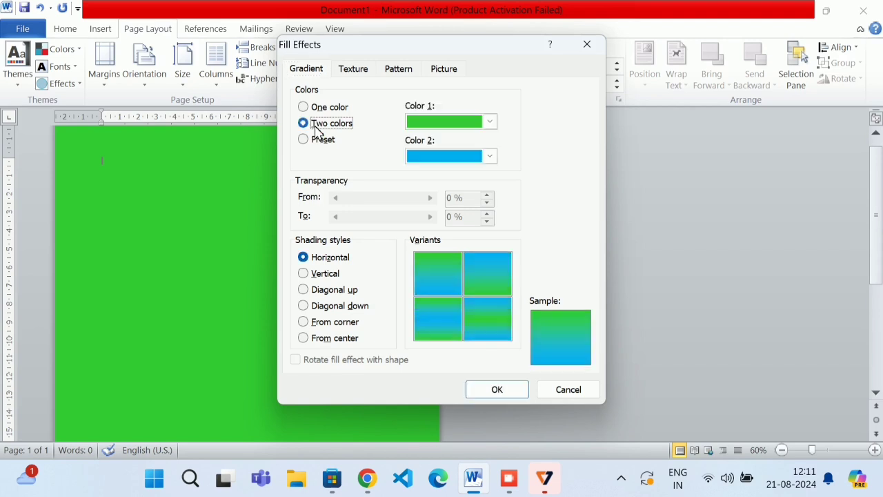
click(312, 290)
Step: Set Color 2 of the green gradient to white, apply the fill, and check it over the page
click(420, 156)
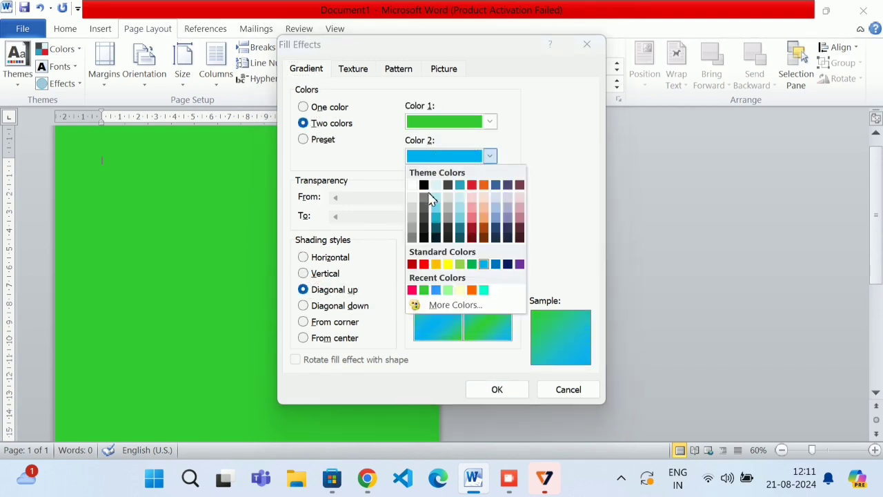
click(412, 185)
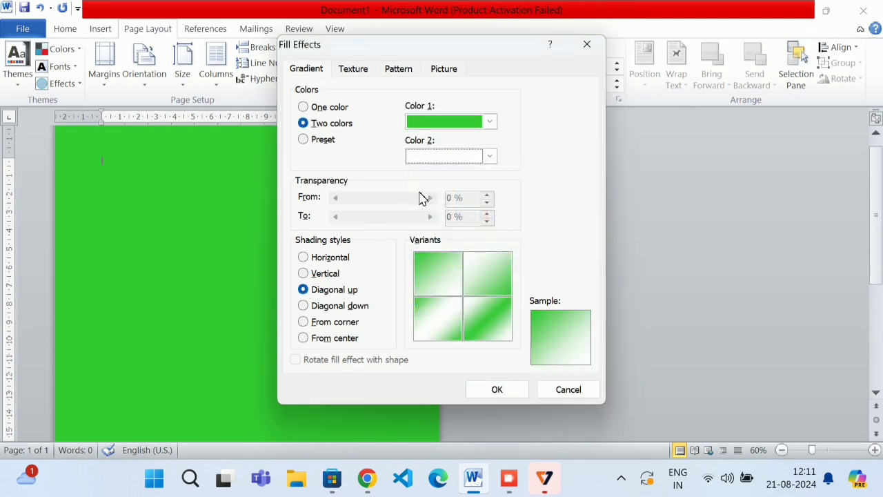
click(513, 394)
scroll(397, 247, down, 6)
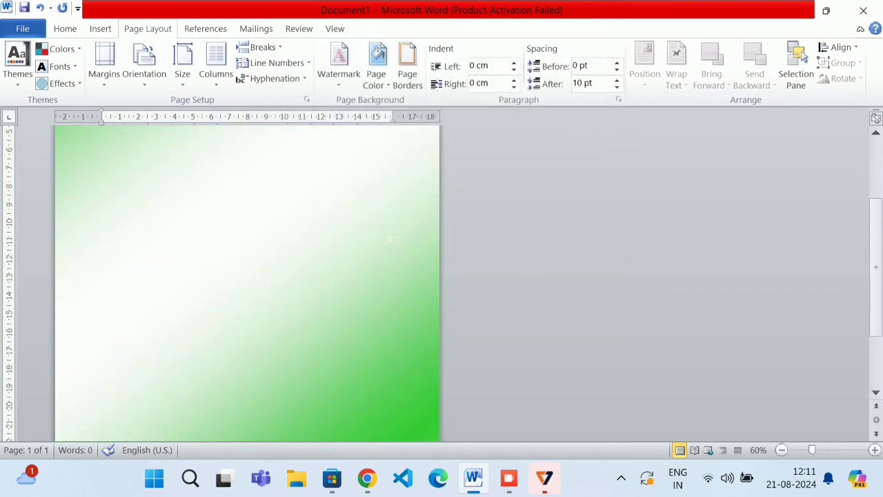
scroll(397, 246, up, 6)
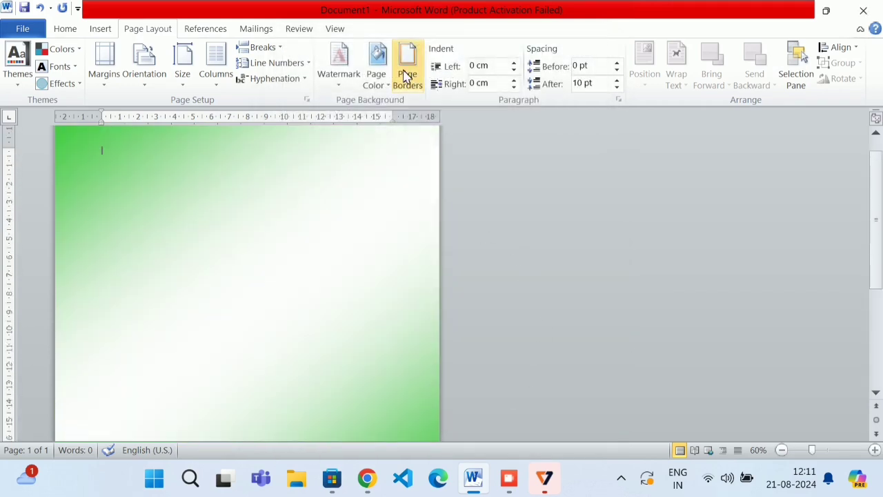
Step: Choose a one-color gradient in standard light green as the fill effect for the LIKE document's page background
click(376, 76)
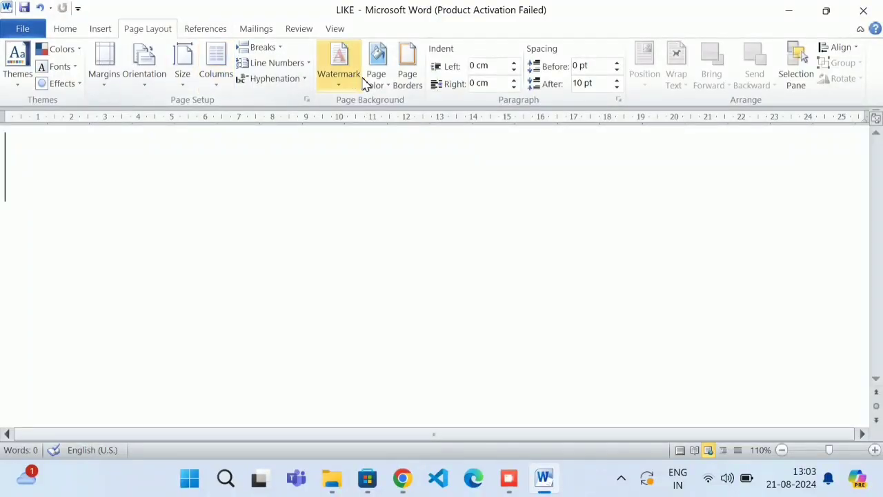
click(373, 78)
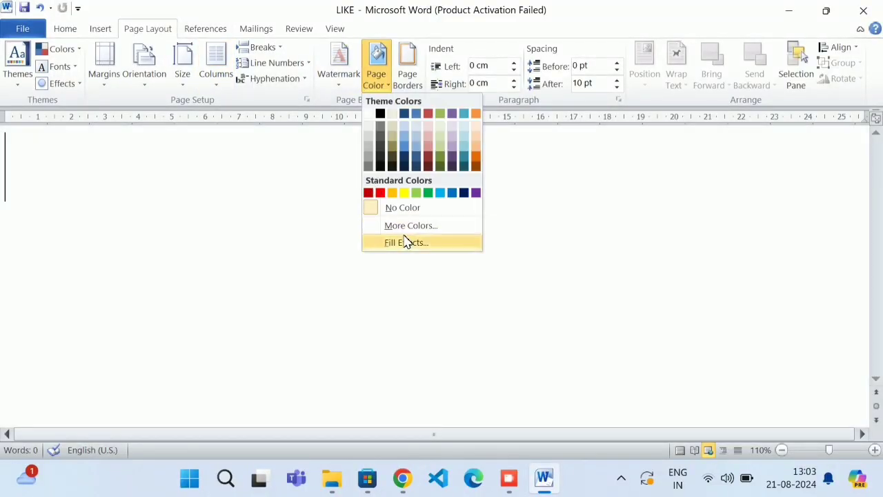
click(407, 242)
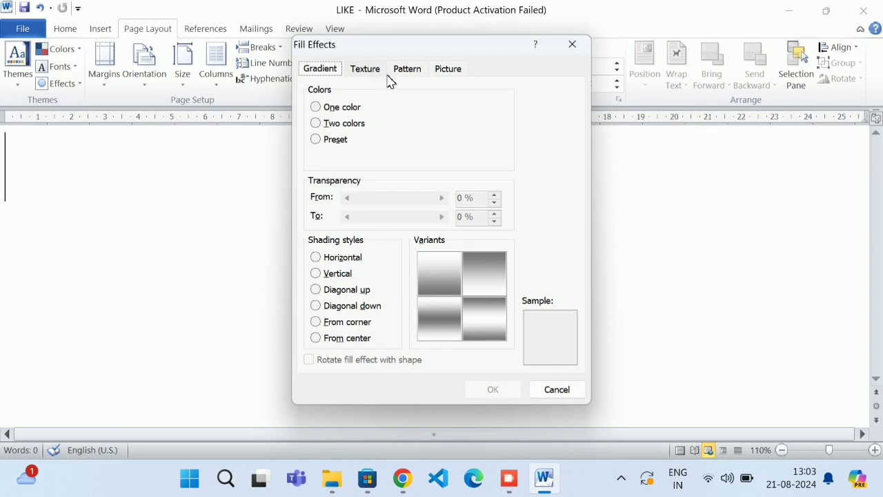
click(334, 110)
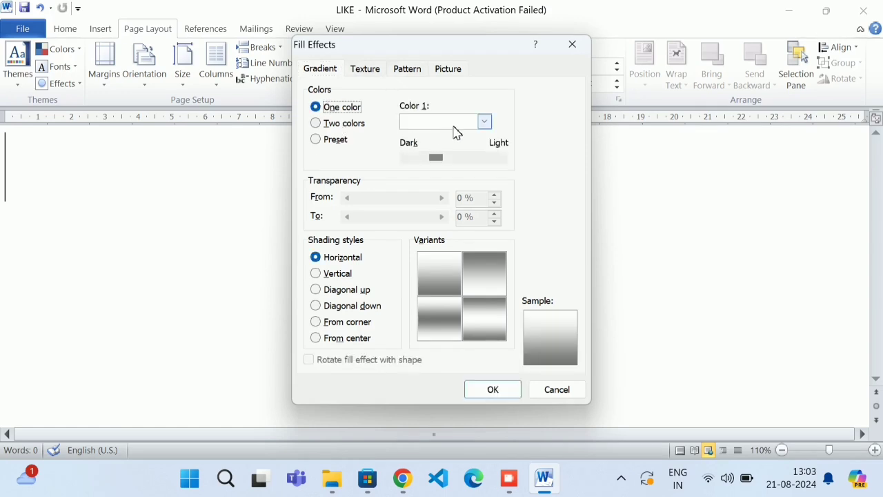
click(485, 122)
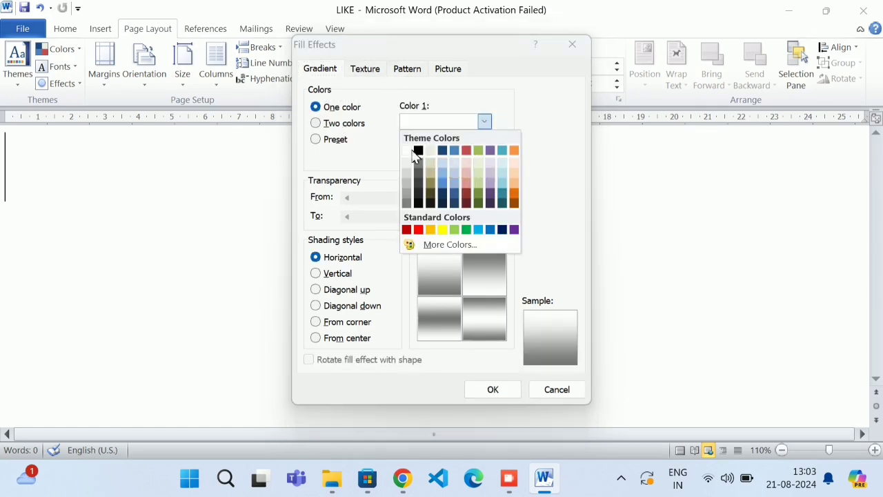
click(454, 229)
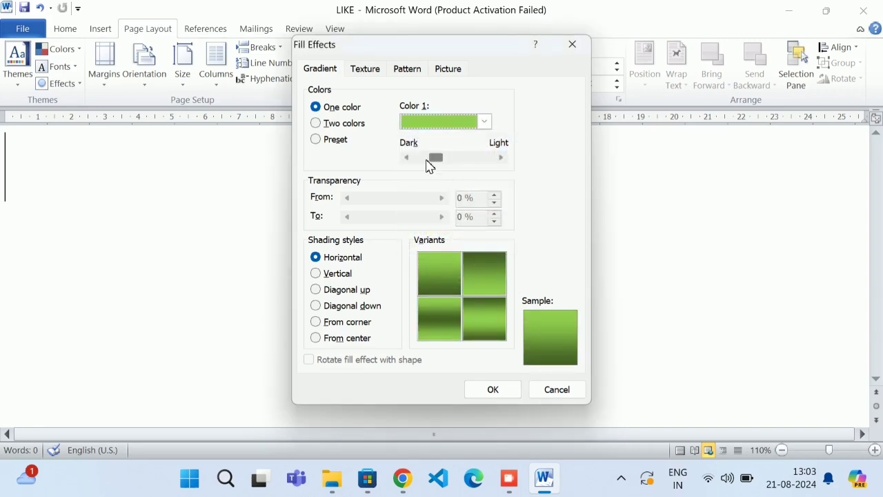
Step: Try darker and lighter shades for the one-color gradient, settle on a moderately light one, and apply the fill to the page
mouse_move(427, 162)
mouse_down()
mouse_move(489, 167)
mouse_move(441, 154)
mouse_move(424, 162)
mouse_up()
click(488, 164)
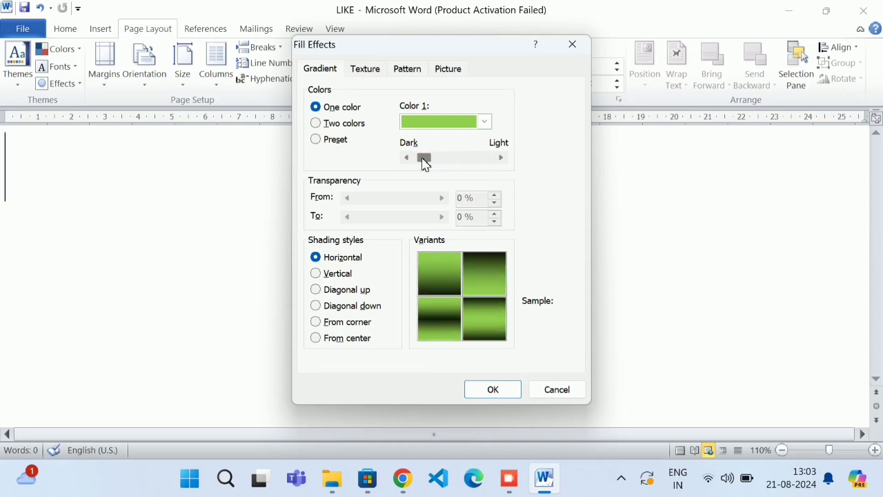
click(477, 164)
click(481, 164)
click(480, 160)
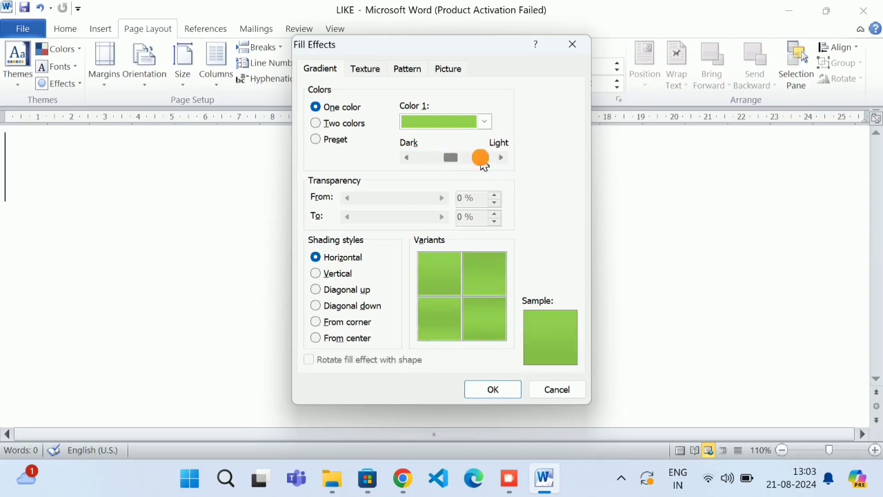
click(481, 161)
click(483, 161)
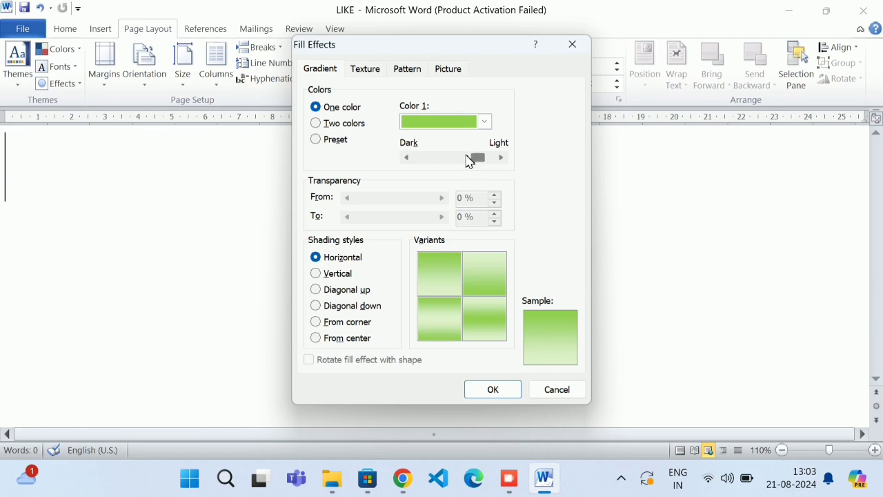
click(469, 160)
click(446, 164)
click(482, 167)
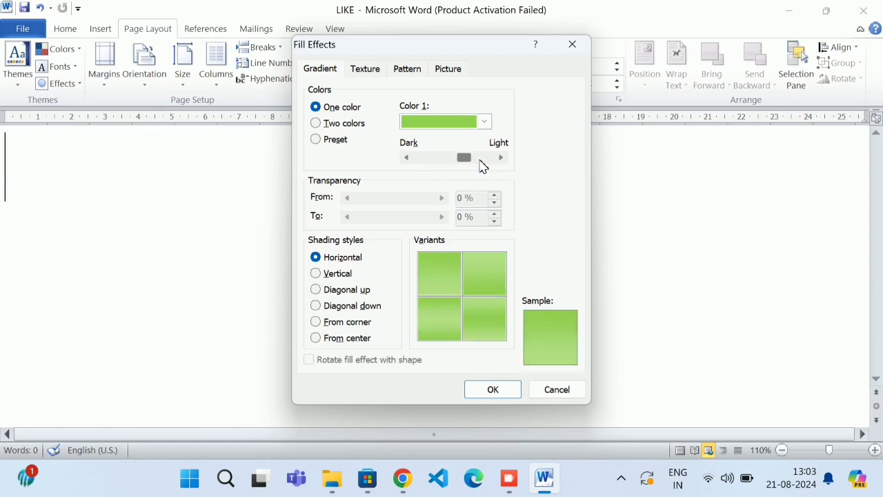
mouse_move(465, 159)
mouse_down()
mouse_move(428, 160)
mouse_move(485, 164)
mouse_move(468, 157)
mouse_up()
click(480, 389)
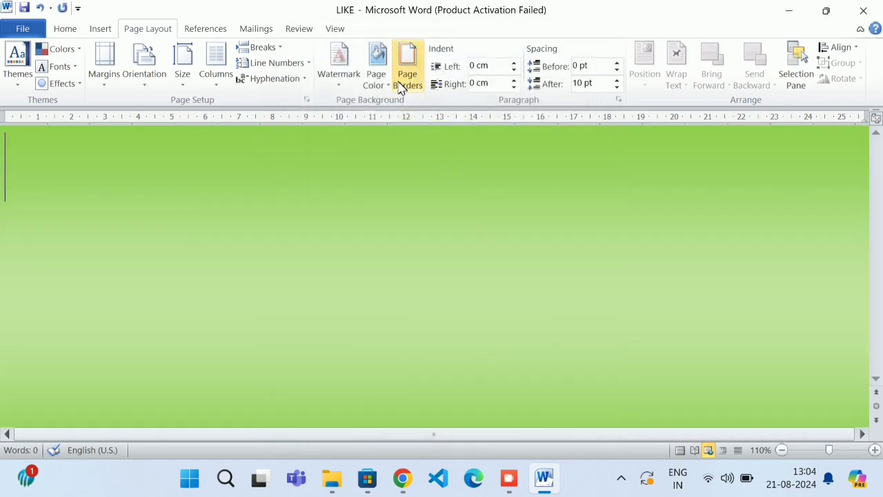
Step: Switch the page's fill effect to a two-color gradient and set Color 1 to the theme orange
click(388, 81)
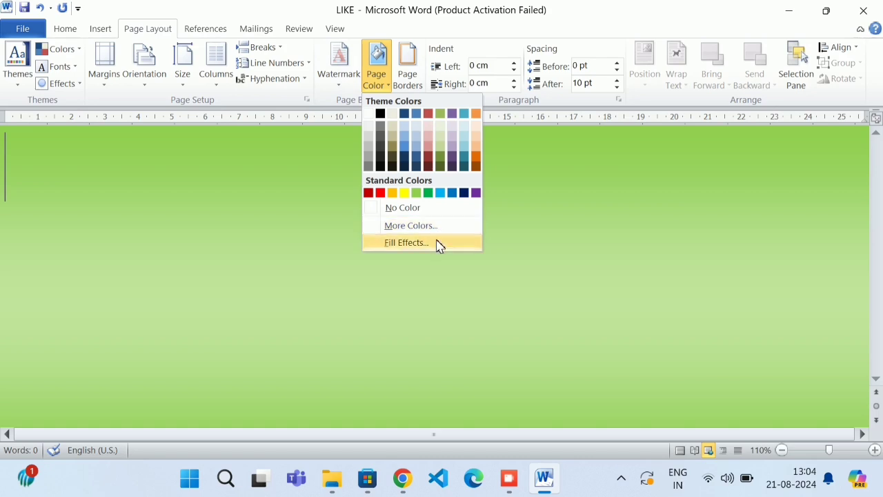
click(441, 246)
click(338, 125)
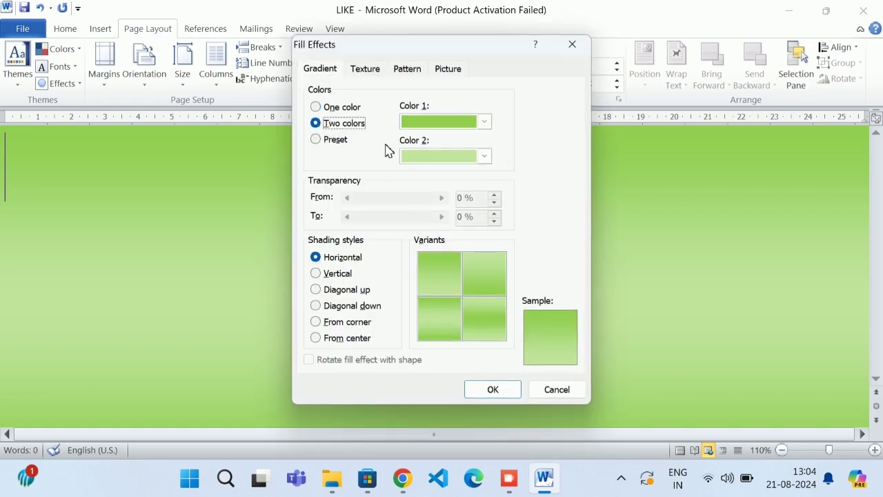
click(443, 122)
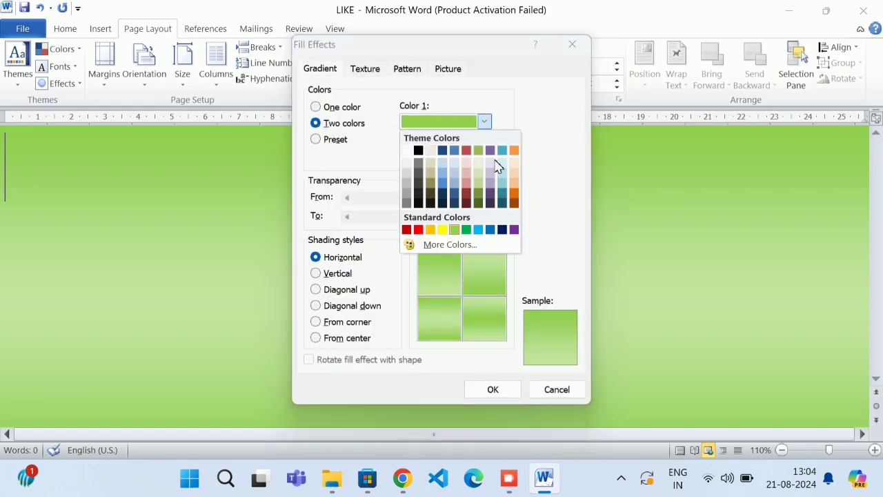
click(514, 149)
Step: Try yellow as Color 2 of the orange gradient and settle on the theme dark blue
click(483, 156)
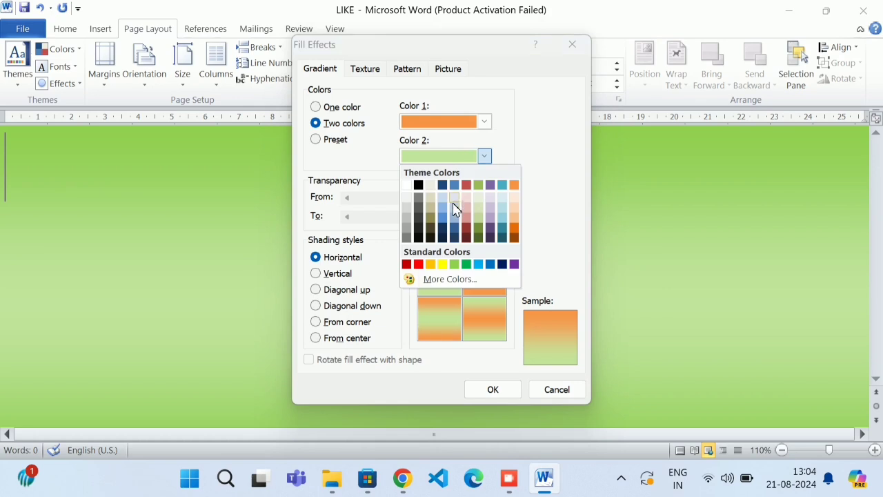
click(442, 265)
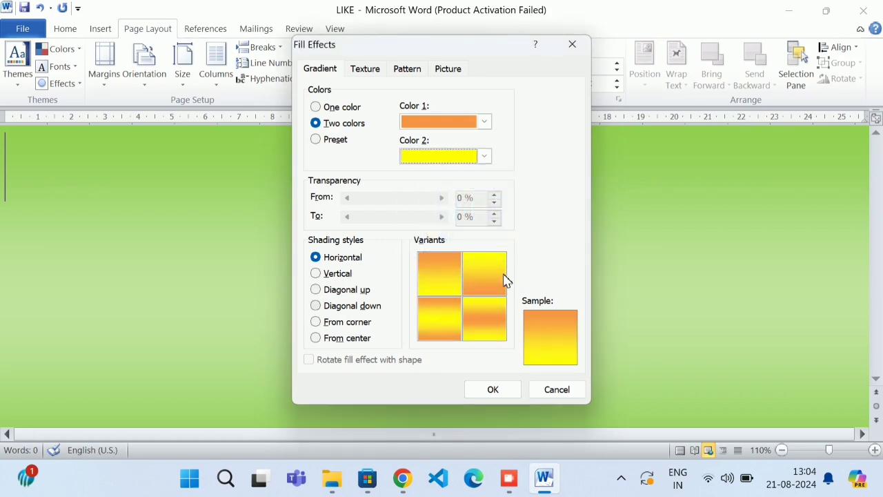
click(437, 158)
click(442, 185)
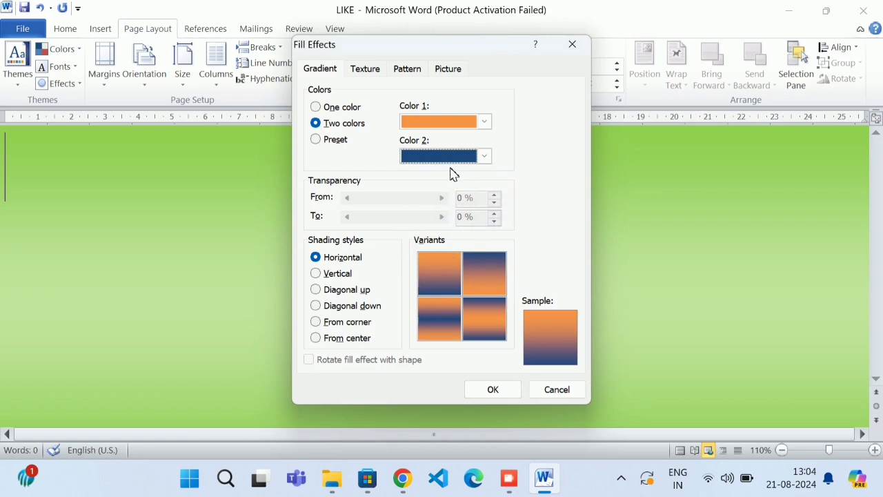
Step: Set Color 2 of the orange two-color gradient to the theme purple and apply the fill to the page
click(484, 157)
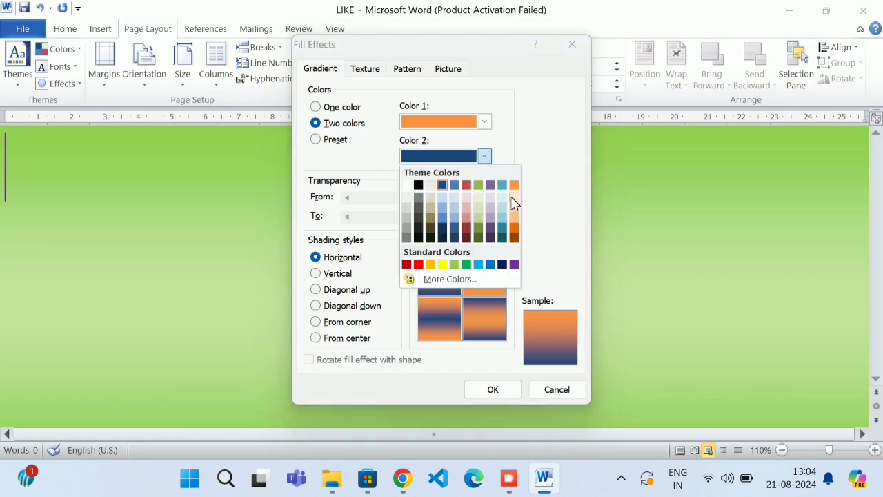
click(490, 185)
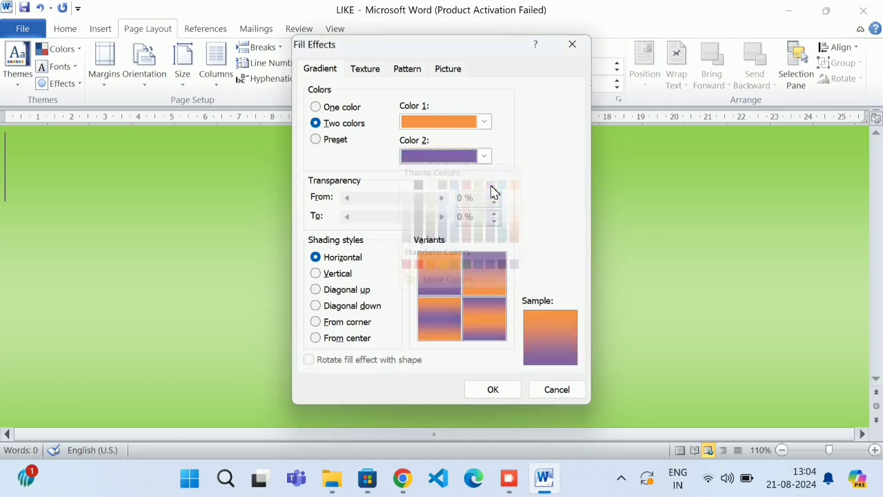
click(492, 390)
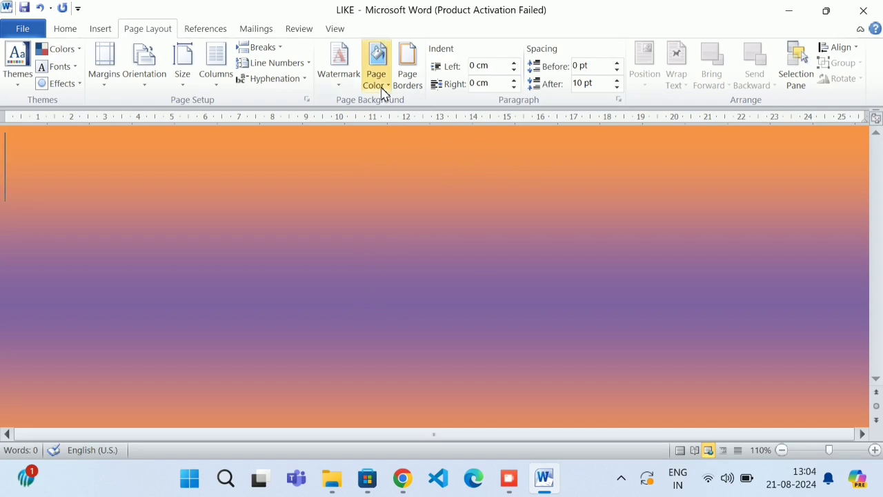
Step: Switch the page's gradient fill effect to preset colors and choose the Early Sunset preset
click(383, 92)
click(397, 243)
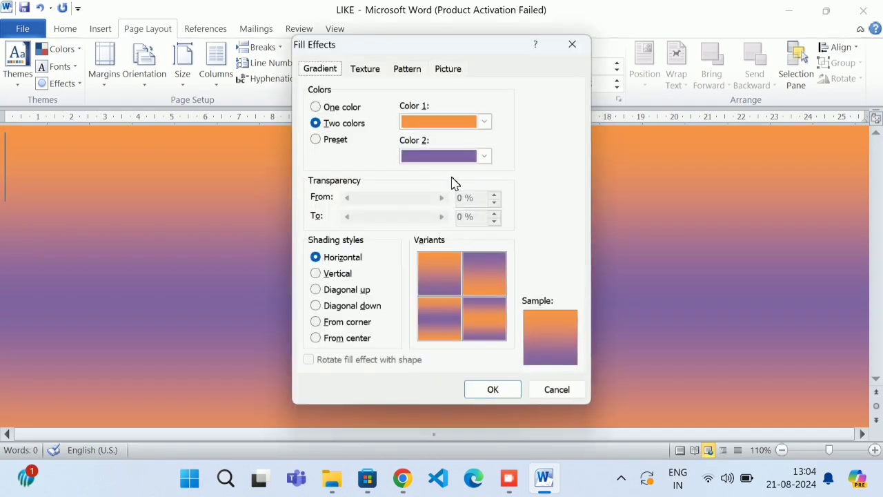
click(335, 138)
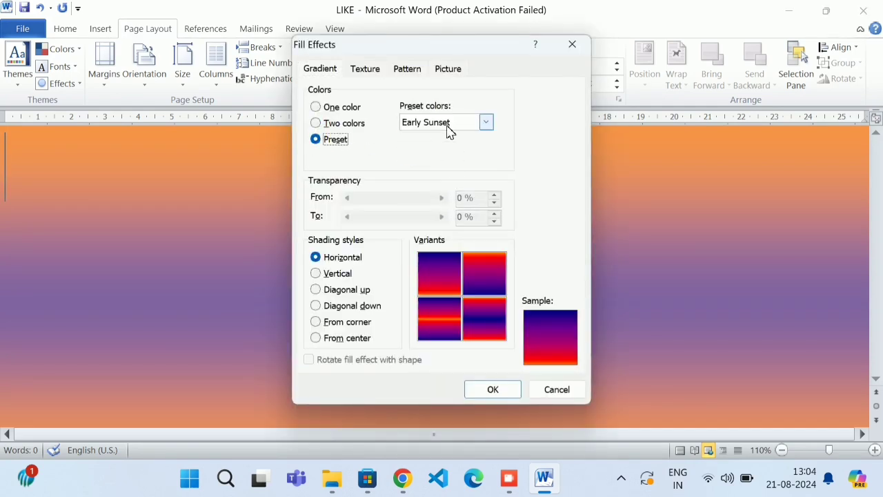
click(448, 131)
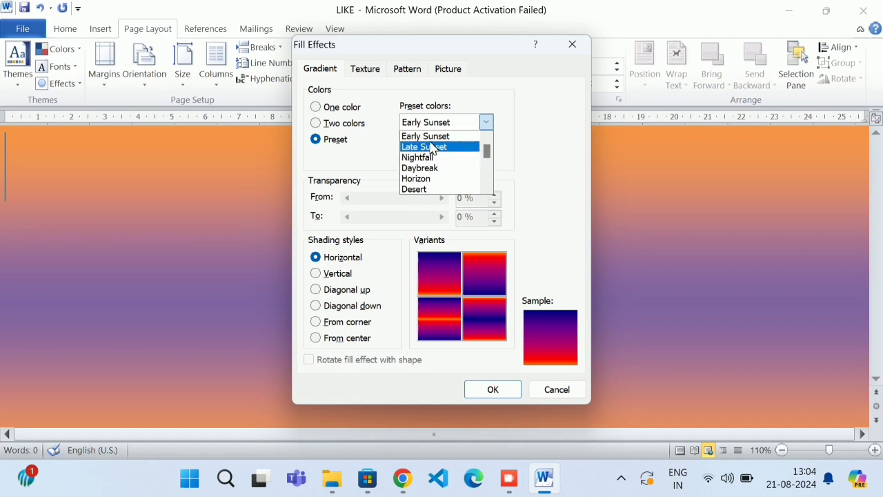
click(431, 138)
click(436, 126)
click(439, 159)
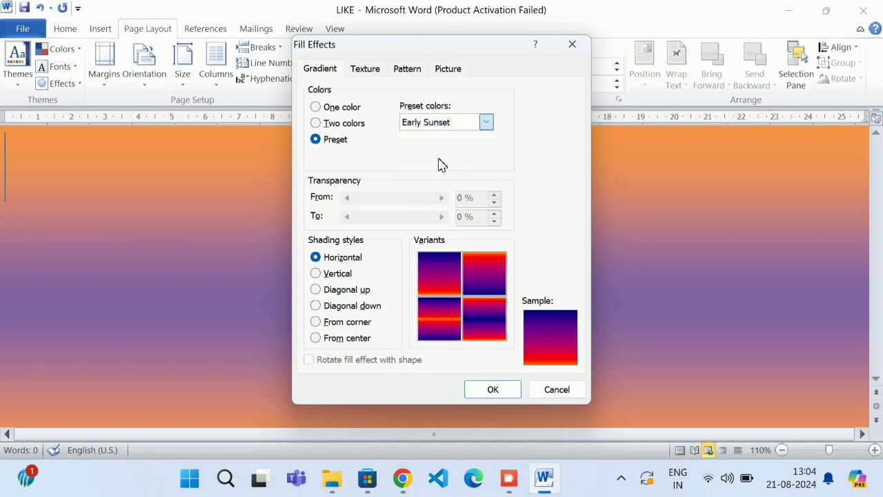
Step: Try the Daybreak preset gradient, settle on Horizon, and apply it to the page background
click(445, 123)
click(445, 168)
click(436, 125)
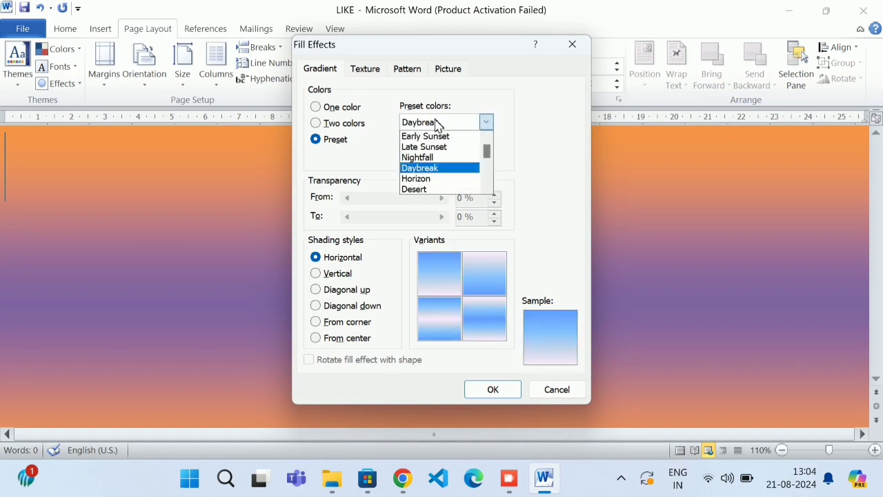
click(432, 169)
click(434, 123)
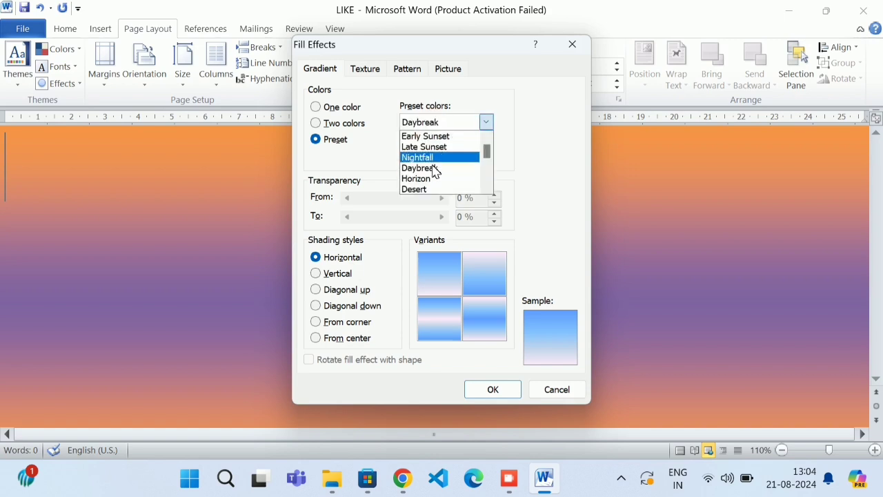
click(434, 178)
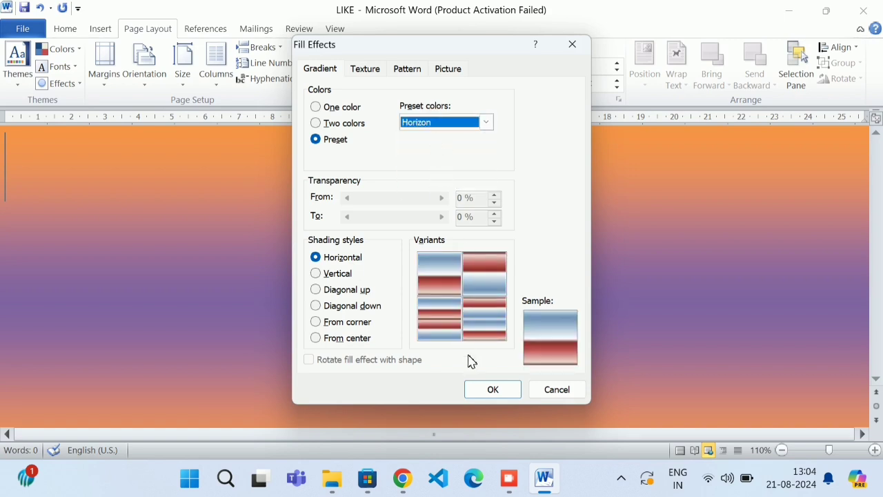
click(491, 388)
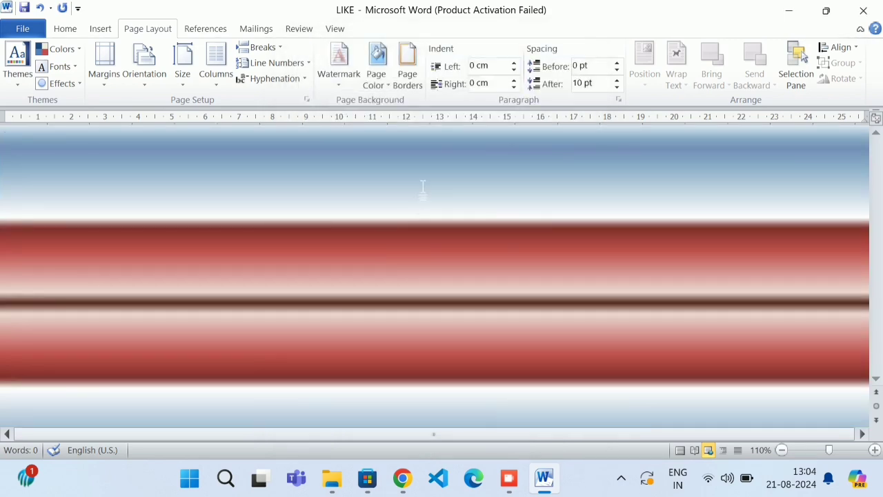
Step: Try the Nightfall and Early Sunset preset gradients for the page background, and apply the Daybreak preset
click(387, 82)
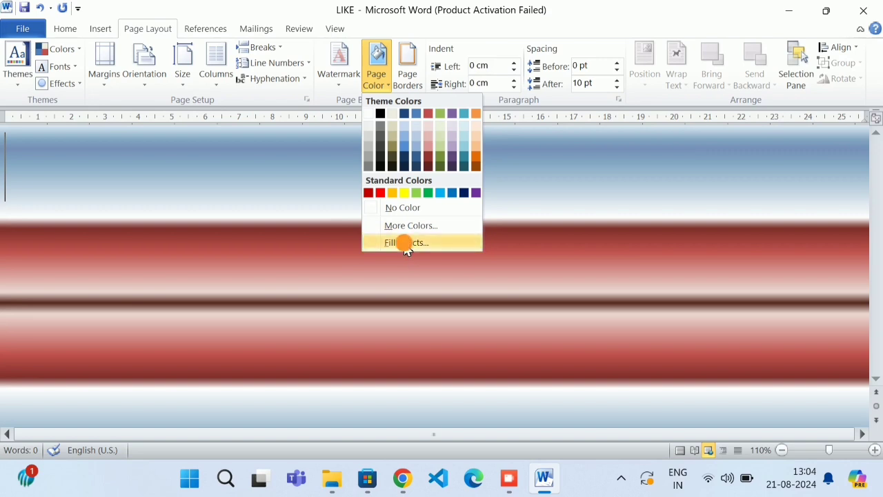
click(405, 242)
click(434, 122)
click(420, 159)
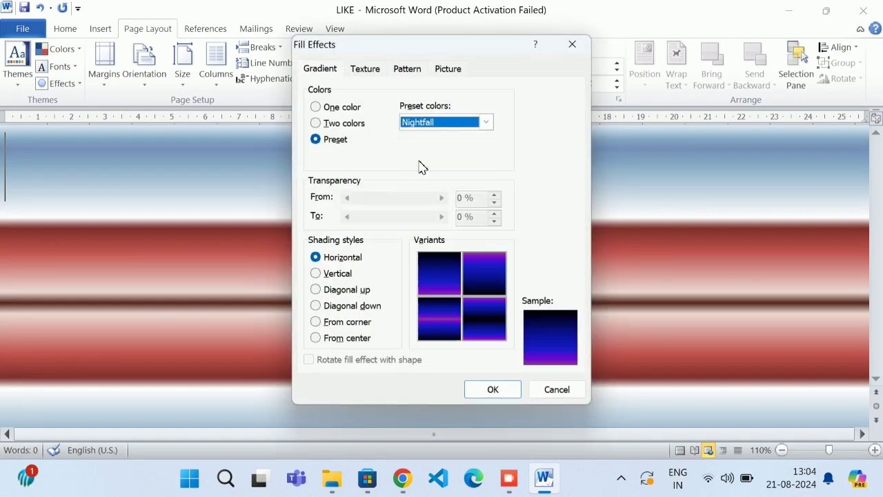
click(484, 122)
click(457, 137)
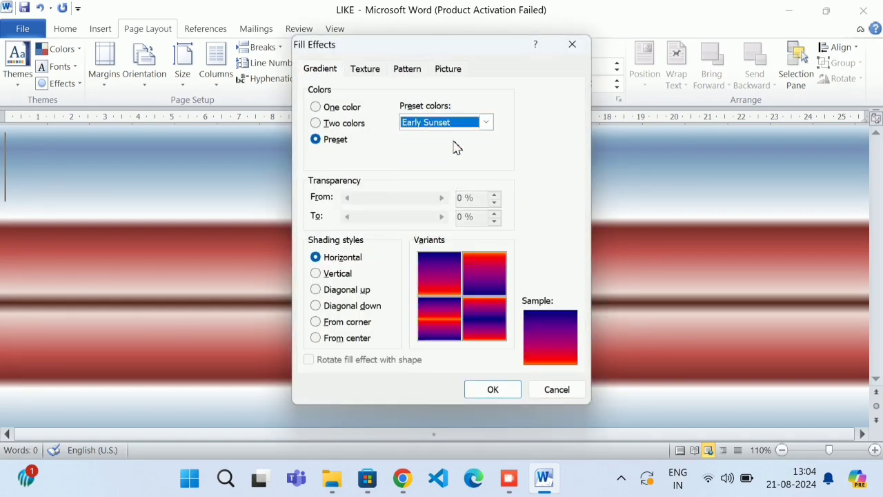
click(486, 122)
click(457, 158)
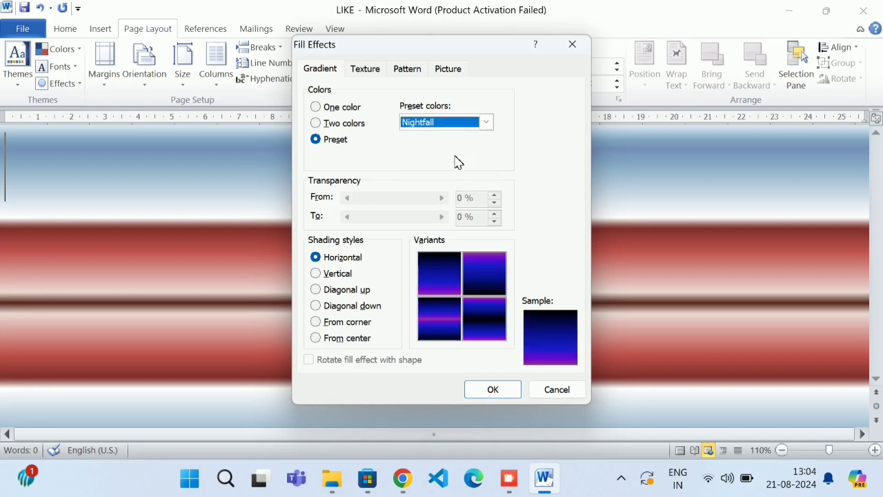
click(486, 122)
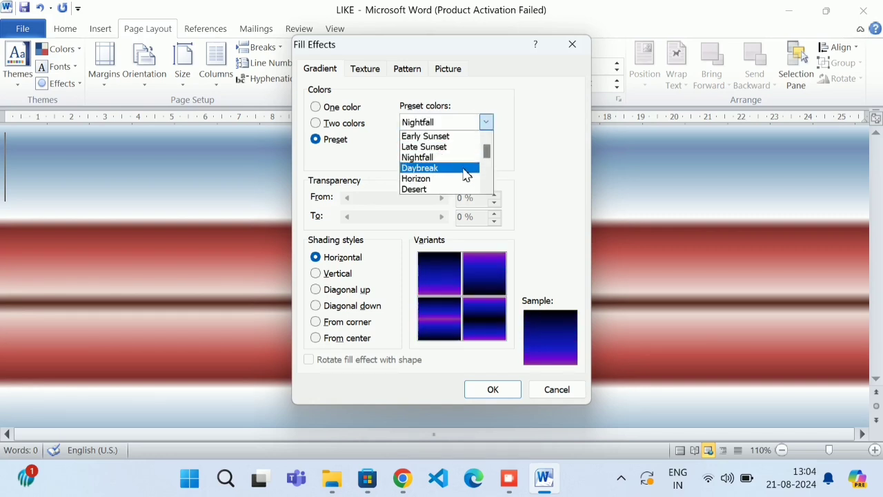
click(463, 169)
click(490, 389)
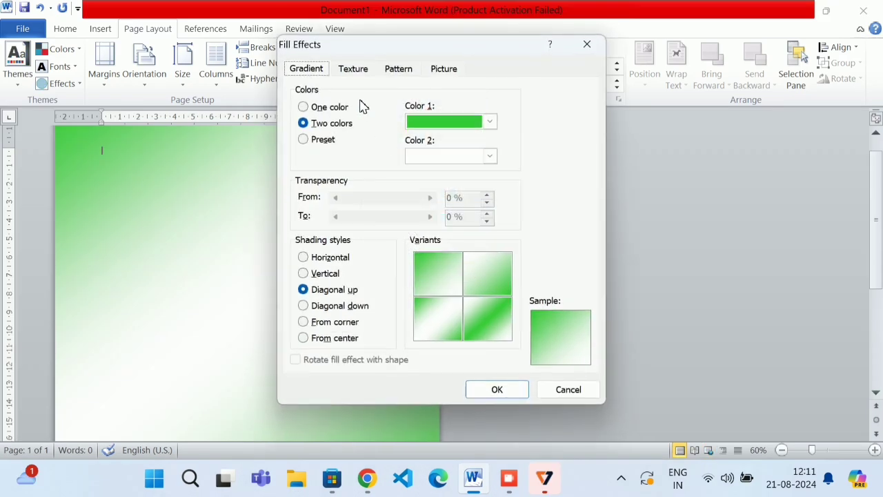
Step: Fill Document1's page background with the Denim texture, briefly browsing the Pictures folder for other textures
click(355, 69)
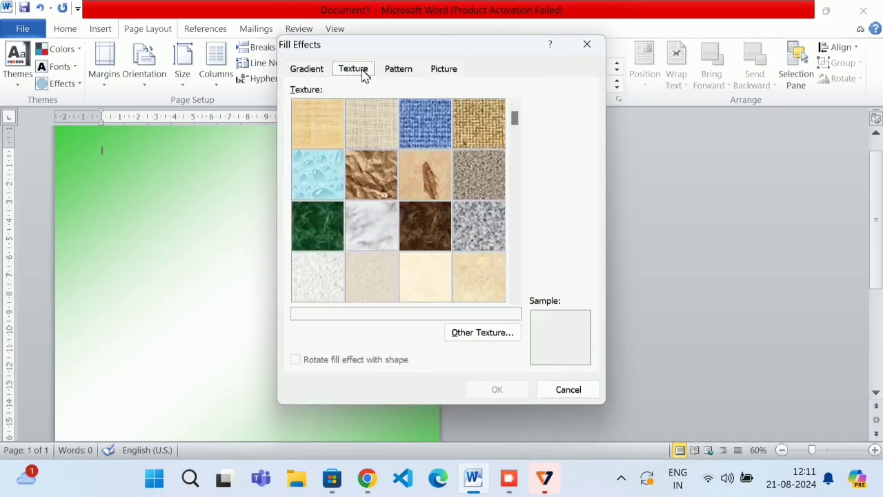
click(471, 128)
click(427, 122)
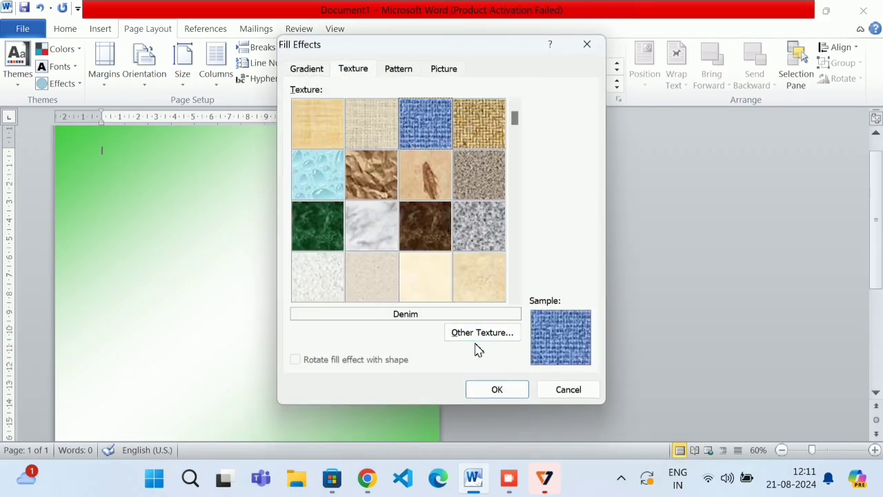
click(498, 336)
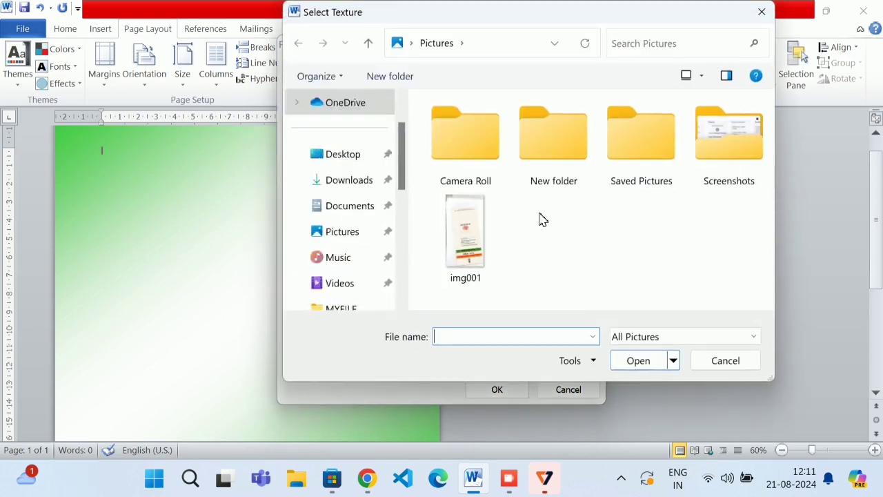
click(760, 12)
click(496, 389)
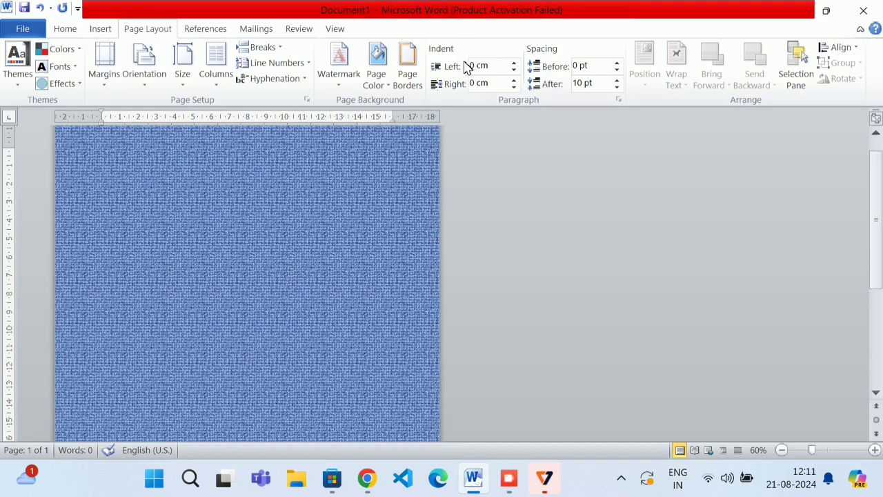
Step: Reopen the texture fill options and look through the picture files offered as other textures without selecting one
click(385, 83)
click(414, 269)
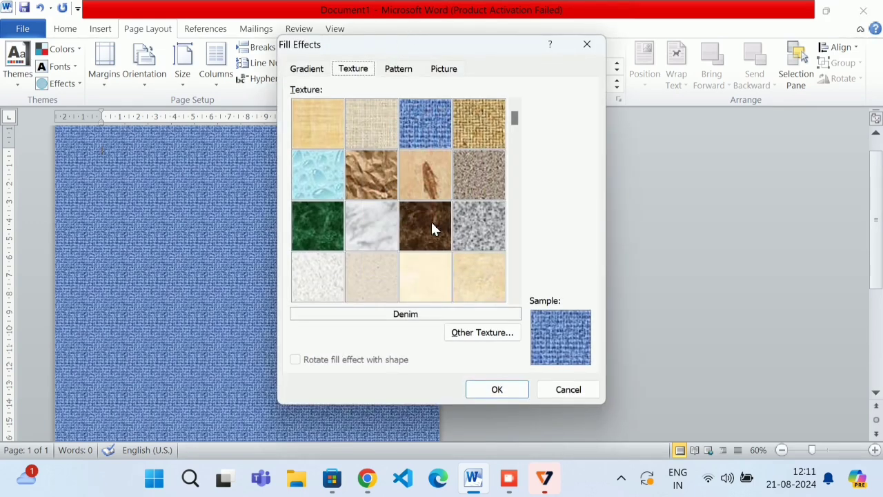
click(482, 332)
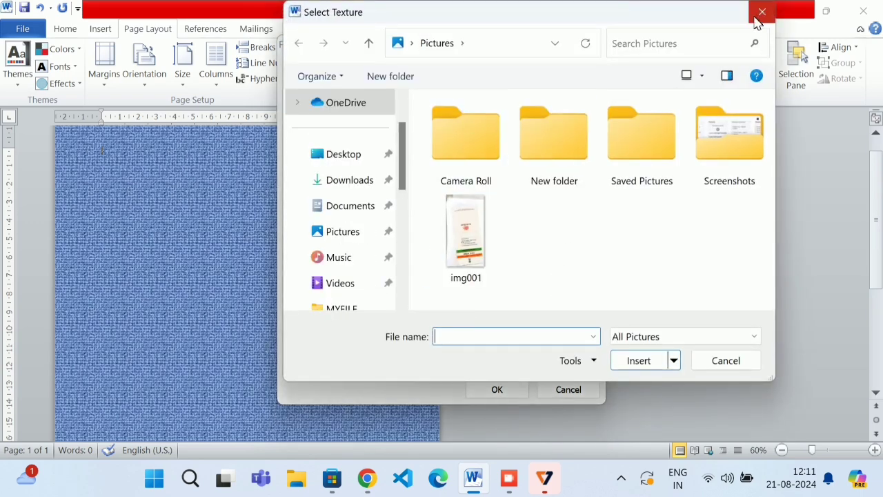
click(760, 17)
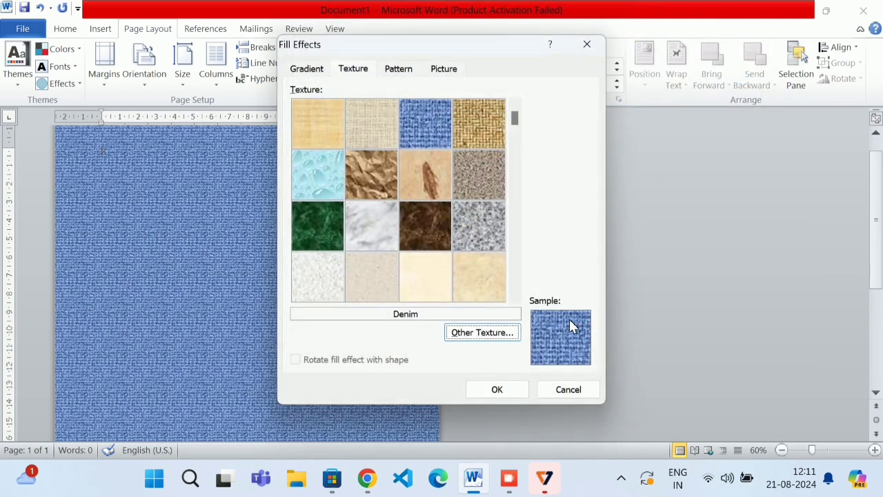
Step: Apply the Light horizontal pattern as the page background, with the theme teal as its background color
click(397, 69)
click(390, 130)
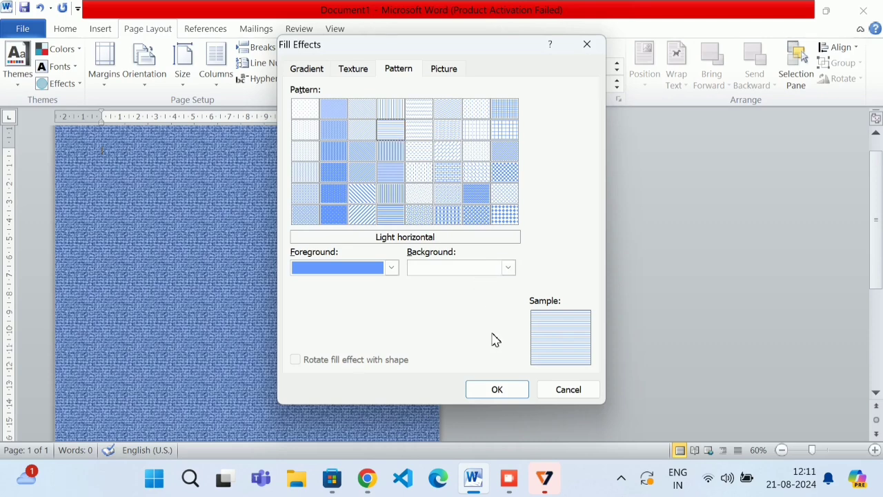
click(460, 270)
click(455, 293)
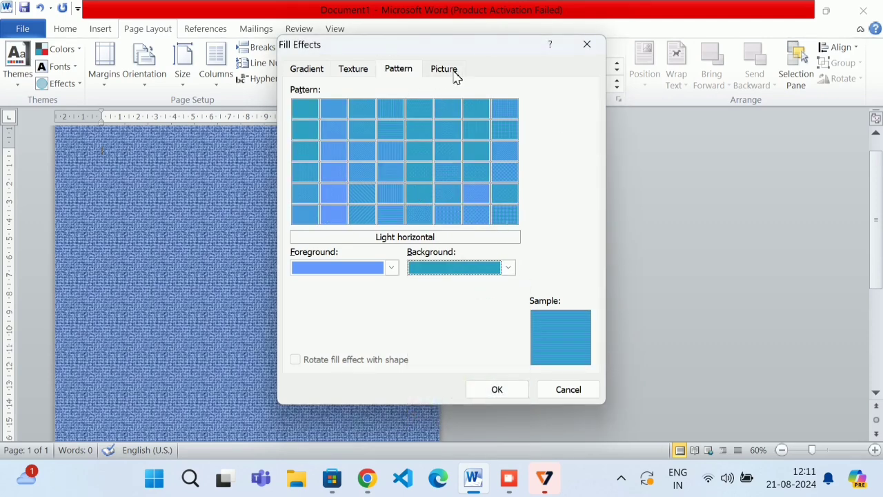
click(491, 387)
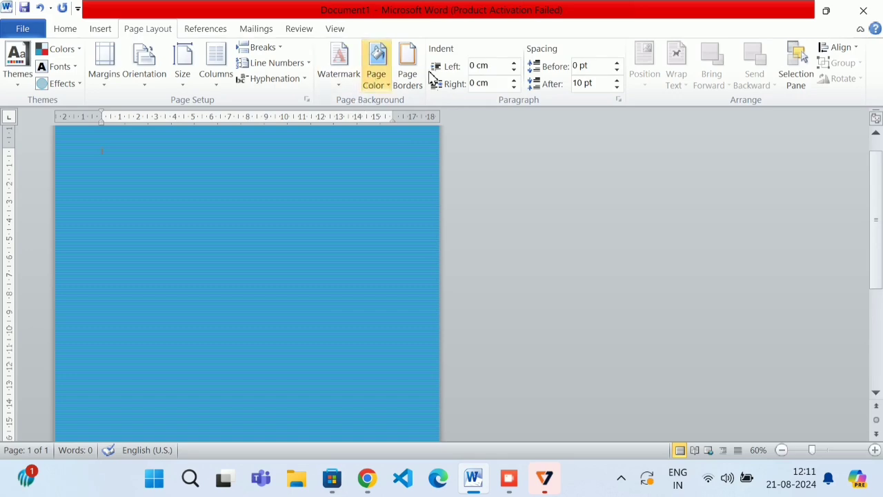
Step: Use the img001 picture from the Pictures folder as the page background and view it over the whole page
click(380, 82)
click(407, 268)
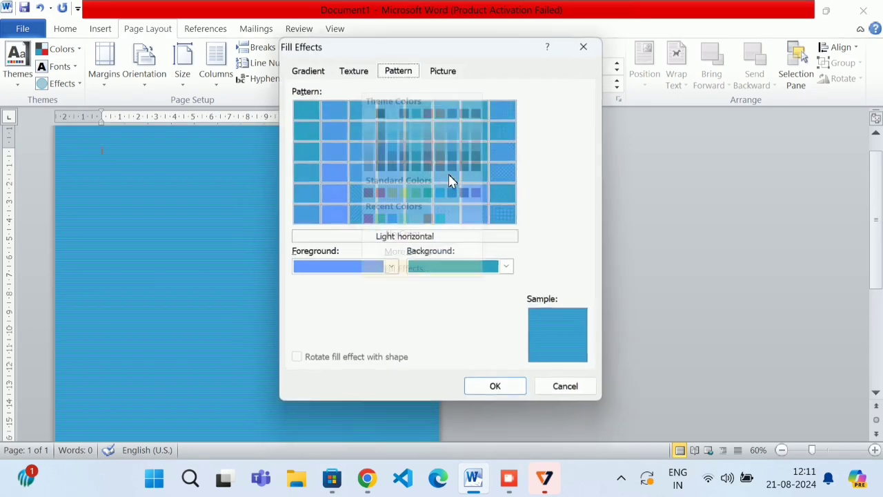
click(444, 72)
click(478, 269)
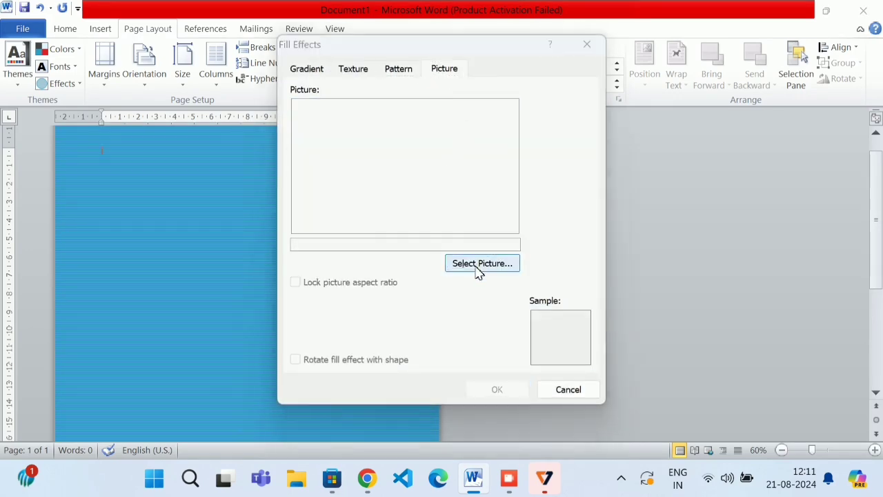
click(466, 238)
click(650, 367)
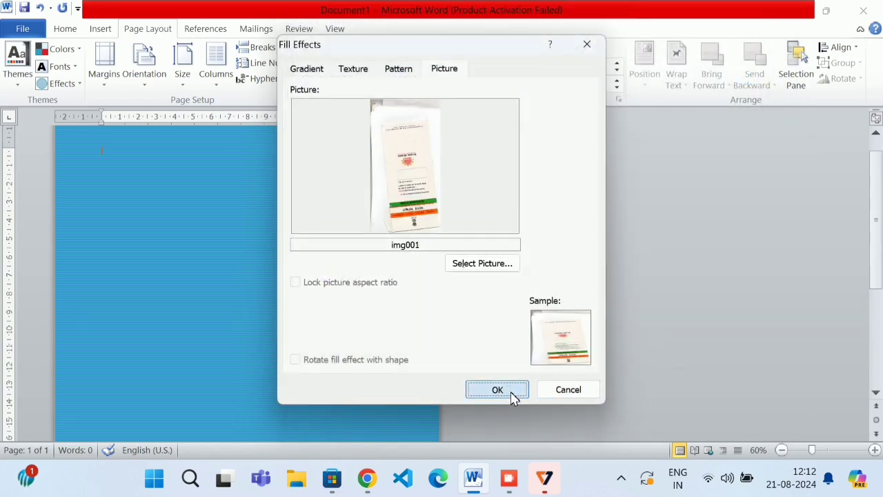
click(497, 389)
scroll(442, 283, down, 9)
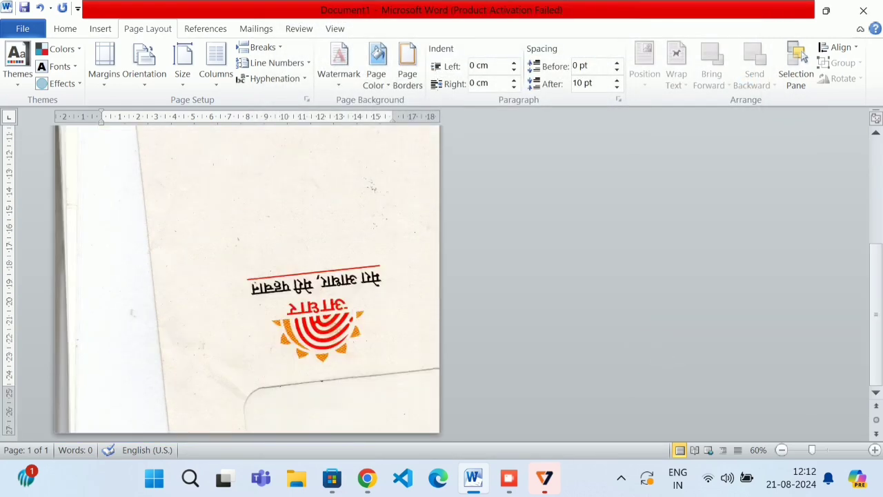
scroll(441, 282, up, 10)
Step: Open the page background's pattern fills and try Light horizontal, Trellis, Narrow horizontal and 10% patterns with a darker teal background color
click(375, 73)
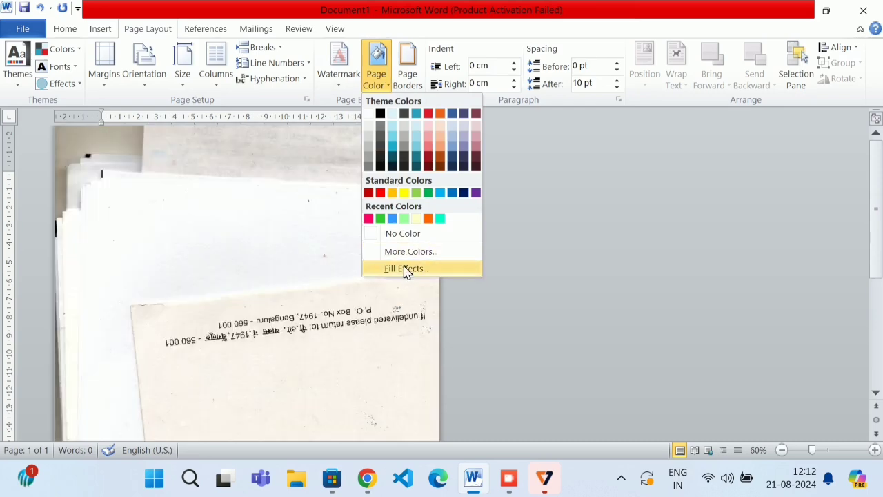
click(405, 268)
click(413, 68)
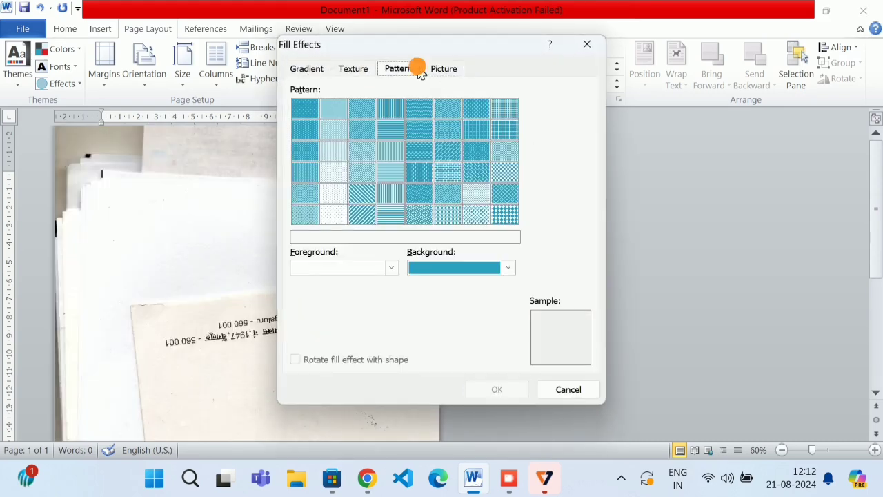
click(422, 131)
click(390, 130)
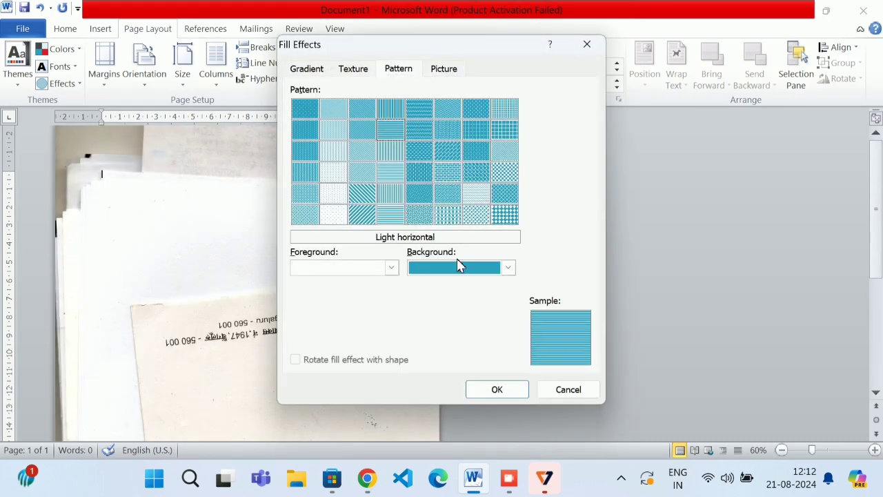
click(472, 196)
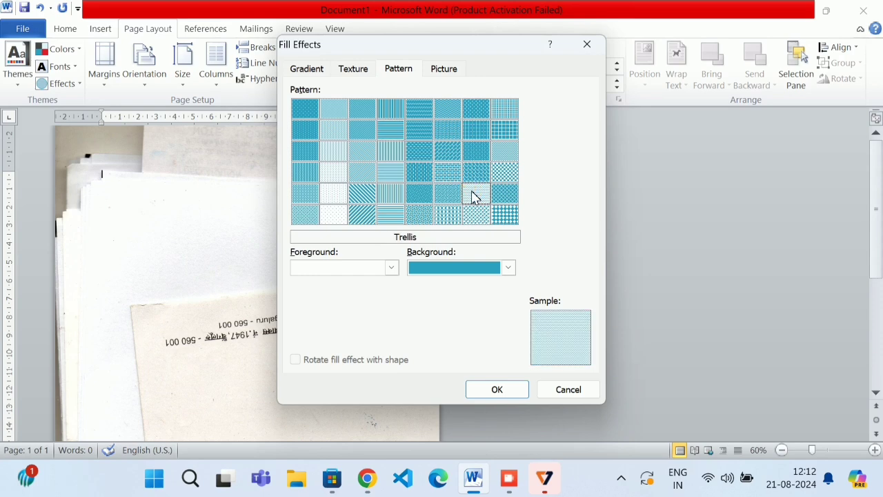
click(452, 171)
click(390, 172)
click(452, 269)
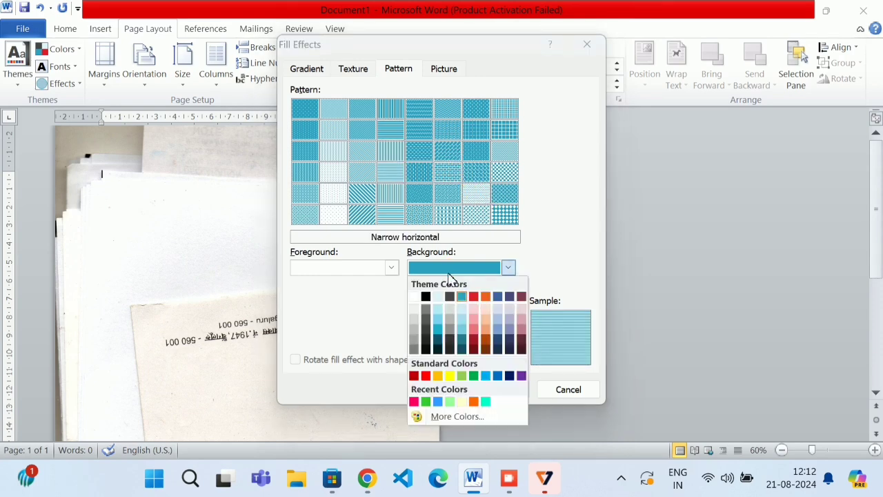
click(435, 327)
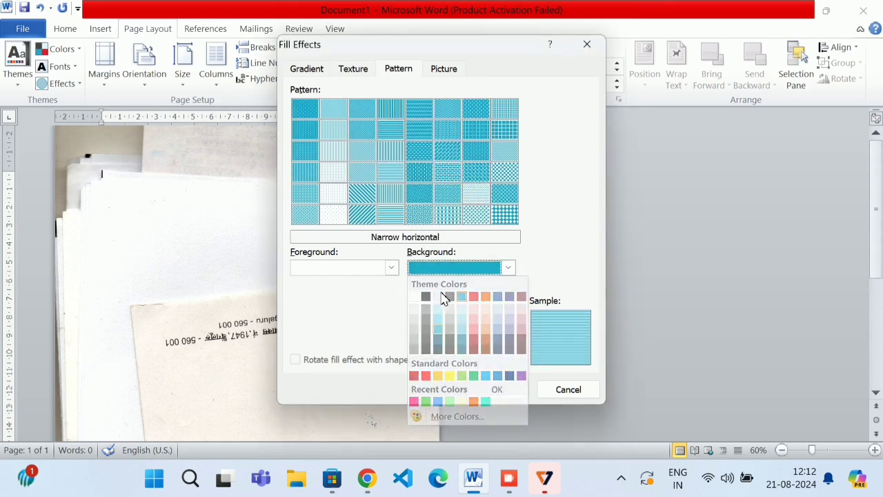
click(314, 133)
Step: Try dark red, muted purple and standard yellow as the background color of the 10% pattern
click(354, 69)
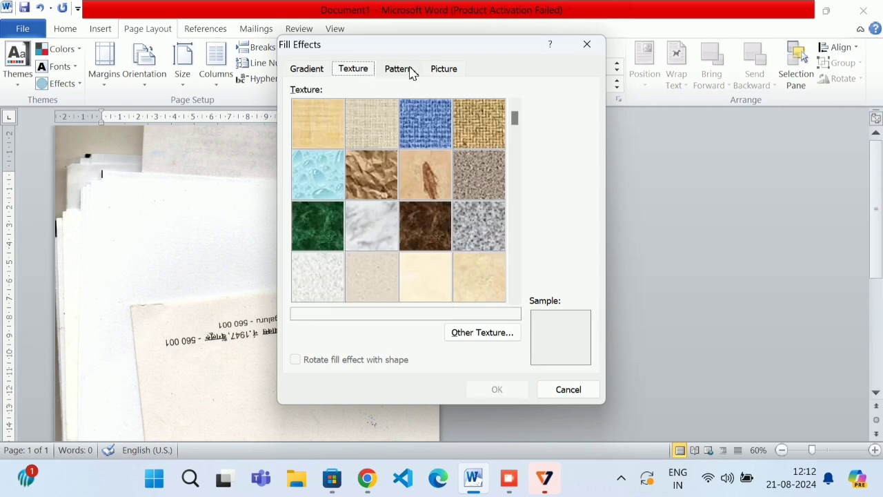
click(411, 71)
click(433, 269)
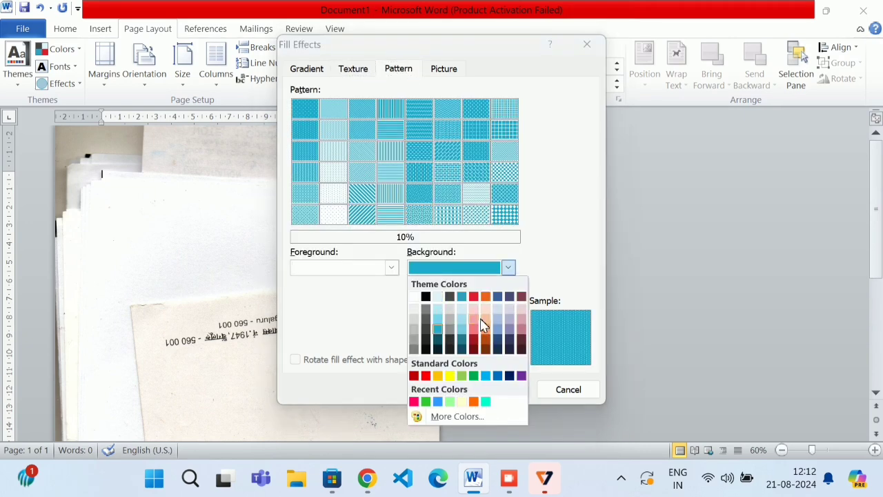
click(474, 338)
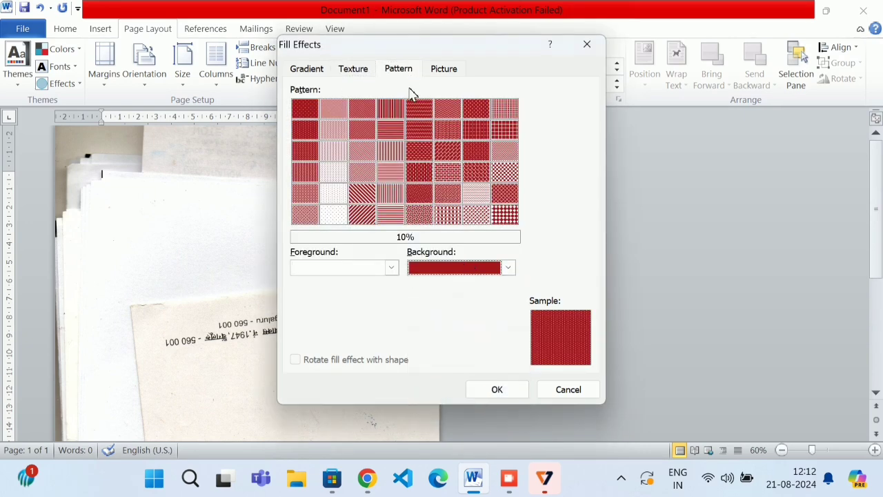
click(507, 268)
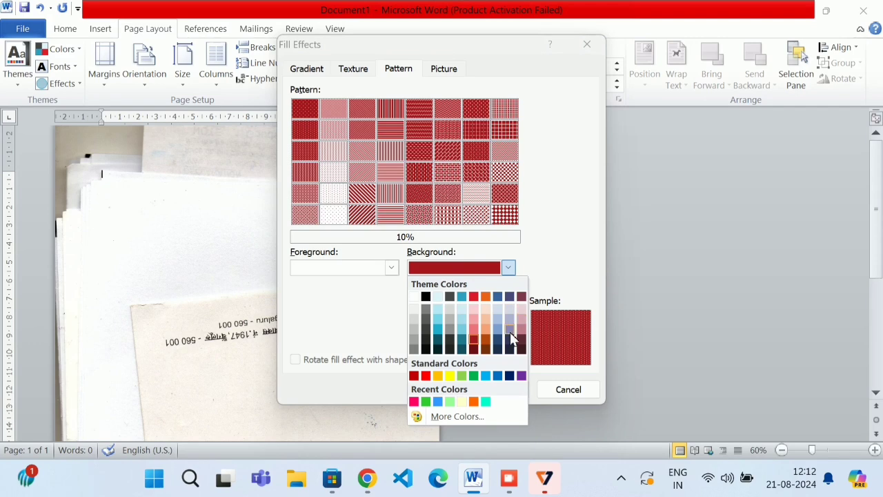
click(510, 329)
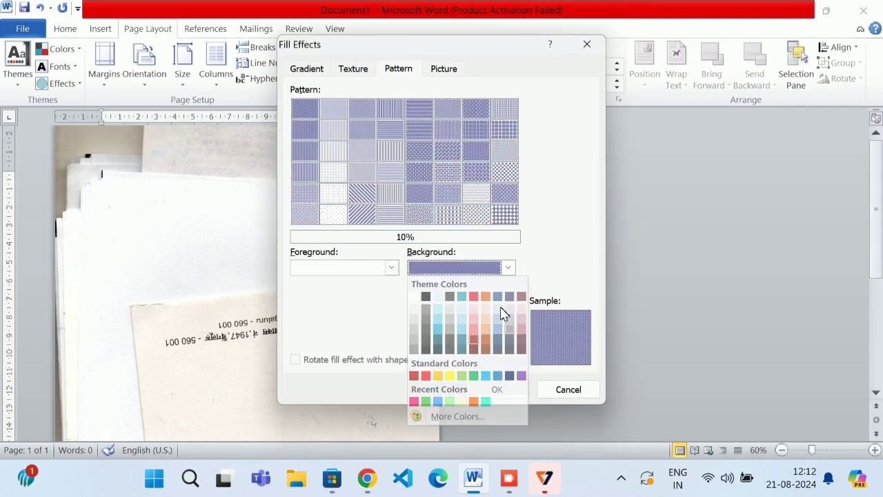
click(467, 273)
click(448, 376)
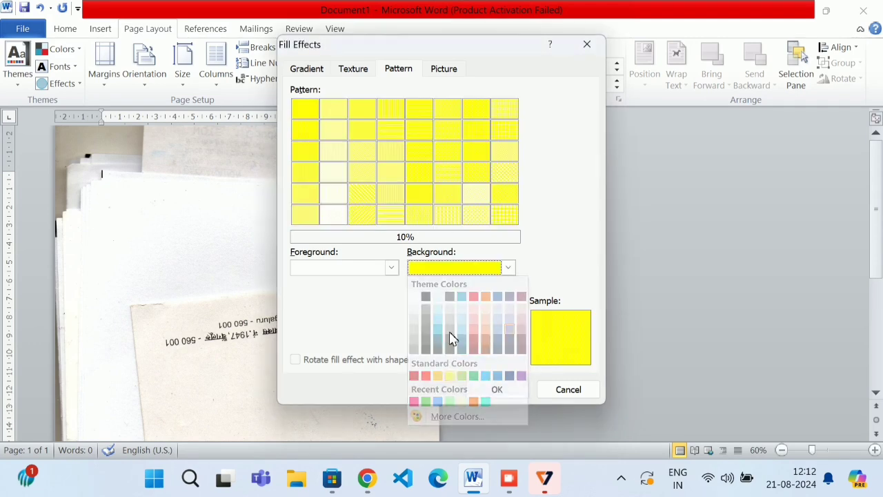
Step: Apply the Dotted grid pattern as the page background, with standard green as its background color
click(498, 268)
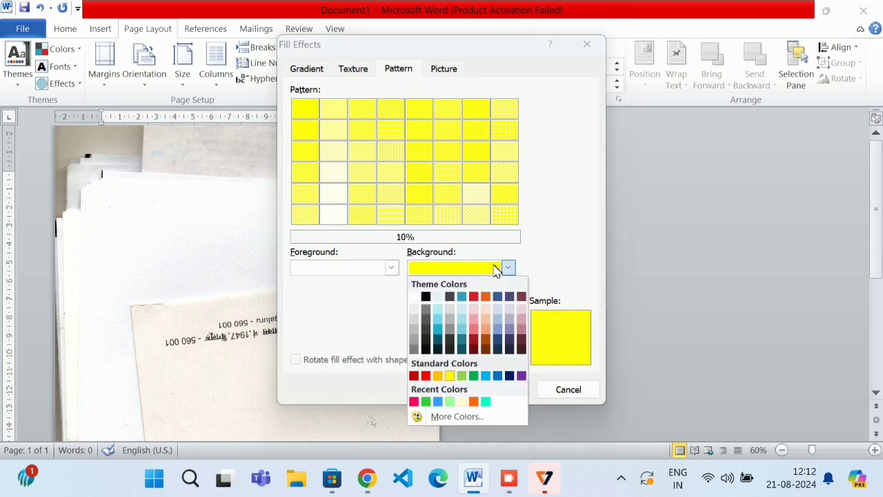
click(474, 376)
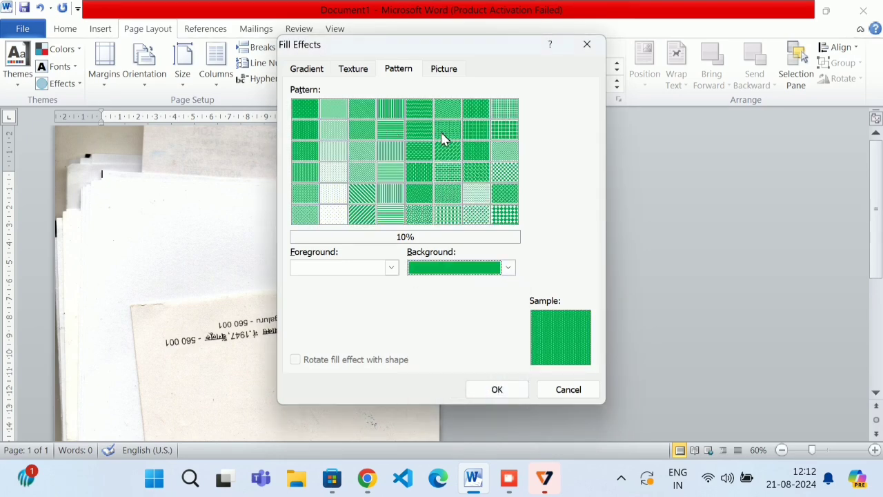
click(464, 131)
click(496, 389)
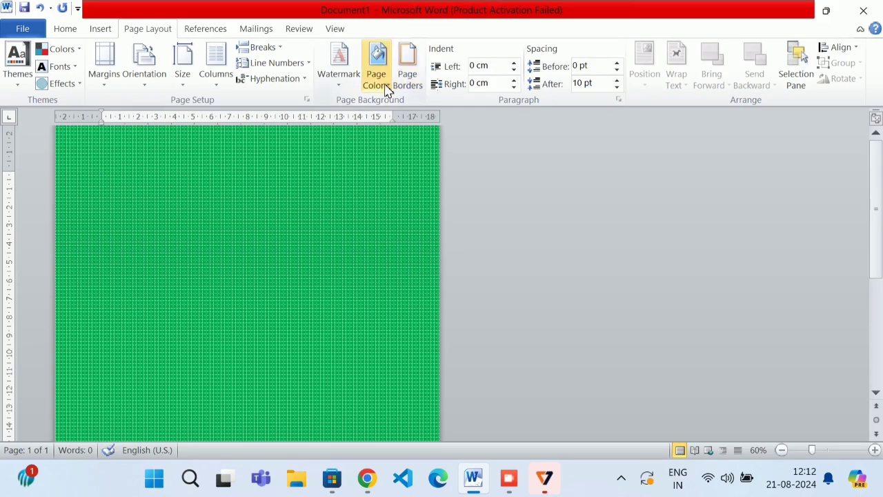
Step: Replace the page background with the Fish fossil texture and view it over the whole page
click(377, 66)
click(407, 268)
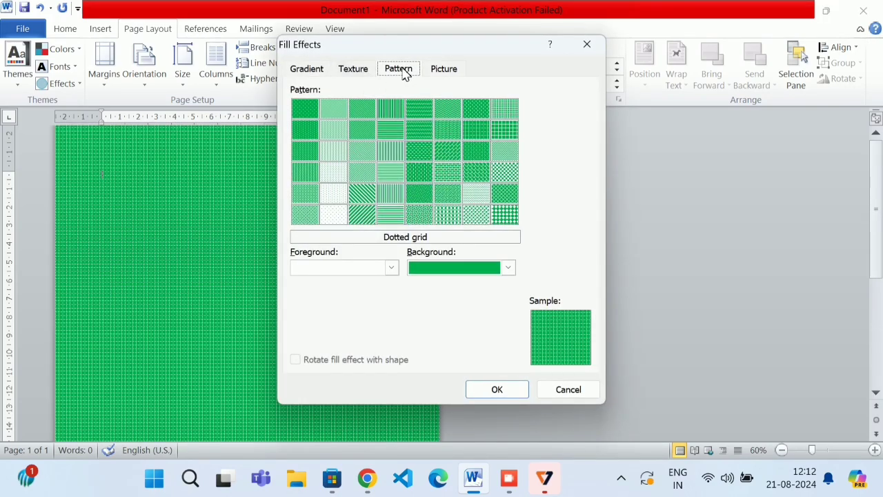
click(365, 69)
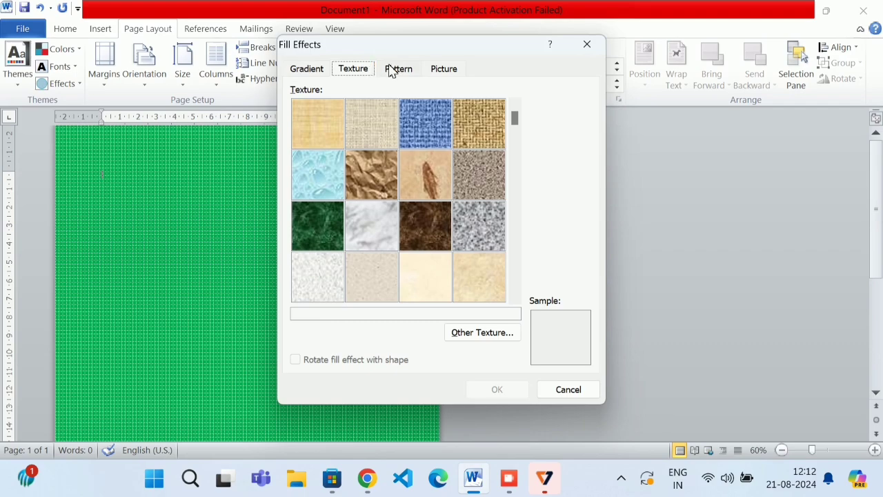
click(418, 71)
click(360, 72)
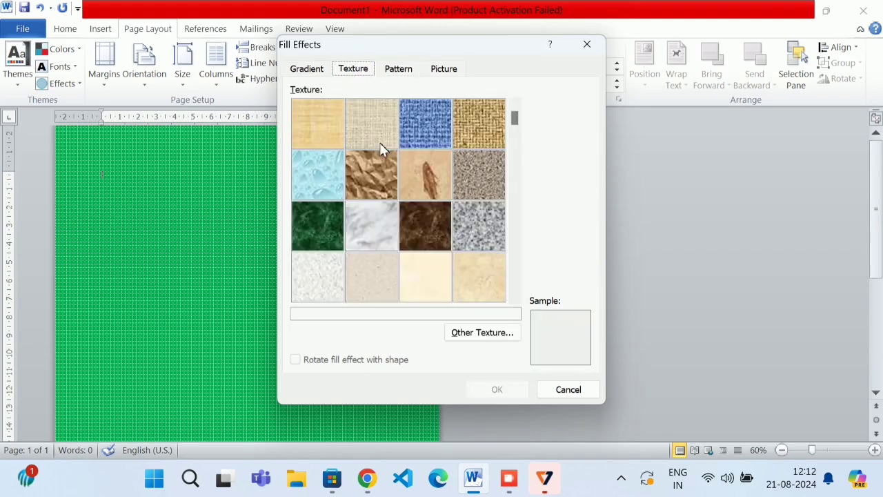
click(416, 178)
click(499, 391)
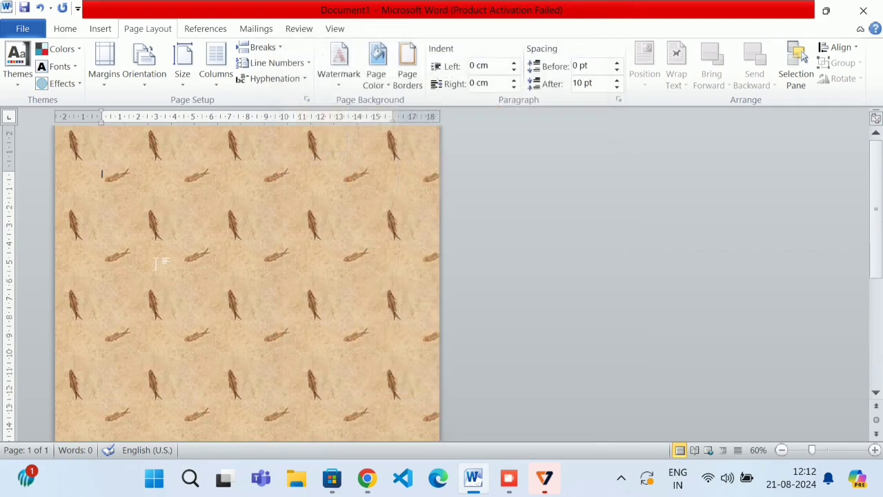
scroll(322, 249, down, 5)
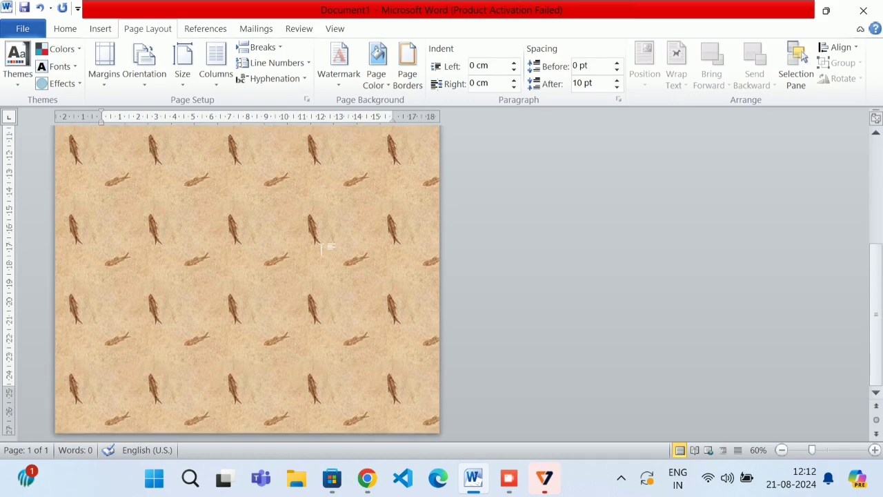
scroll(321, 249, up, 5)
Step: Change the page background to the Paper bag texture and look over the page
click(376, 72)
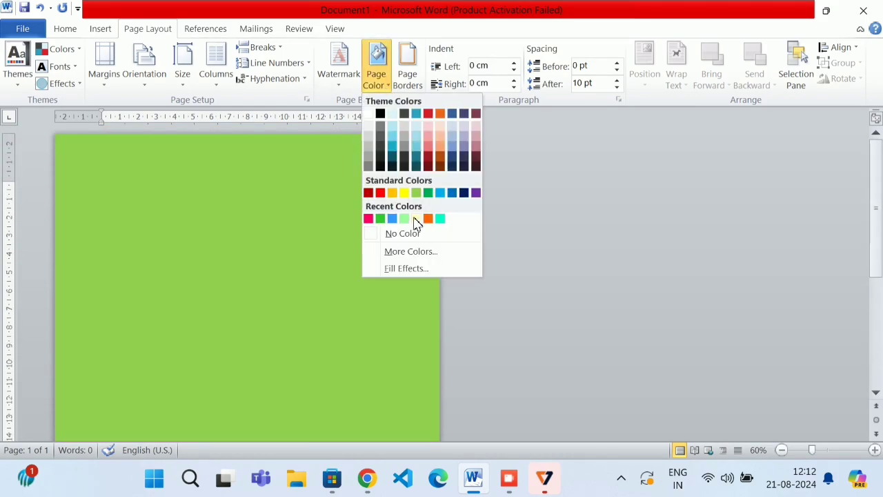
click(417, 270)
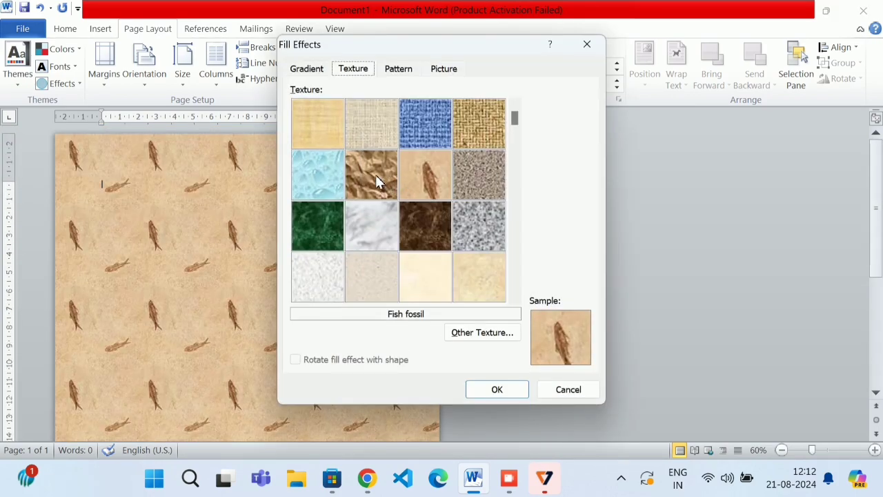
click(377, 181)
click(495, 389)
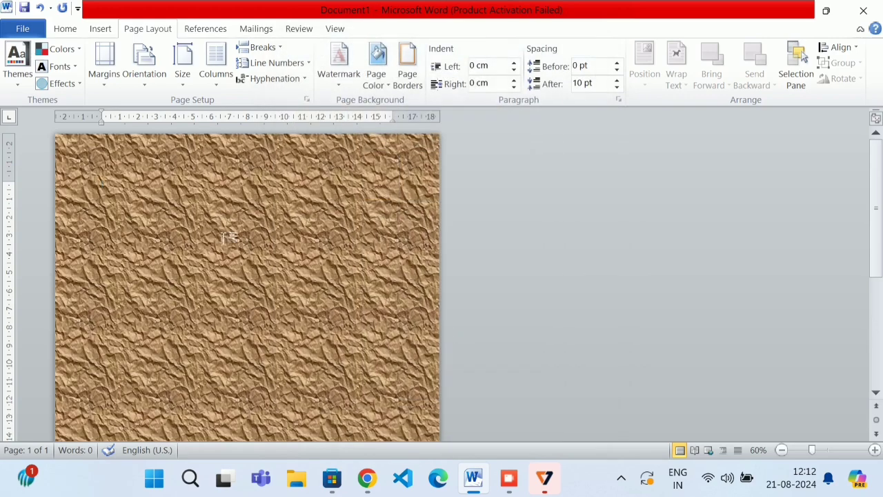
scroll(229, 237, down, 5)
scroll(283, 235, up, 3)
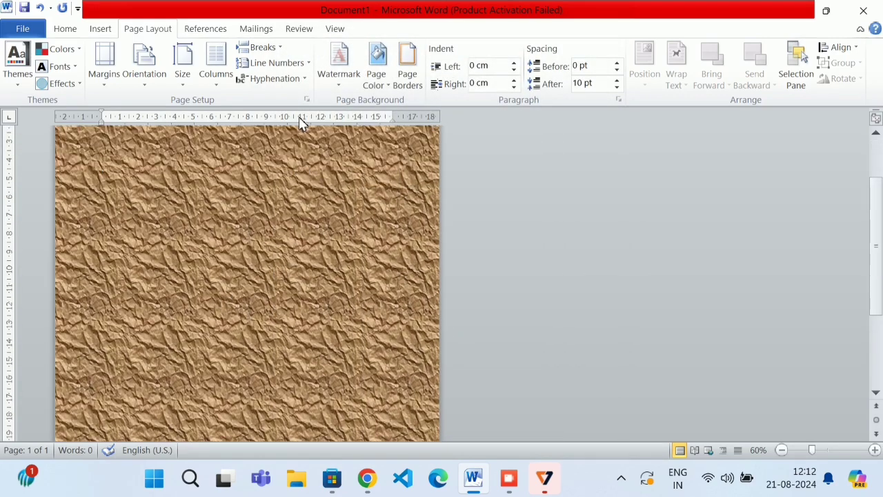
Step: Fill the page background with the Water droplets texture and check the lower part of the page
click(381, 87)
click(420, 271)
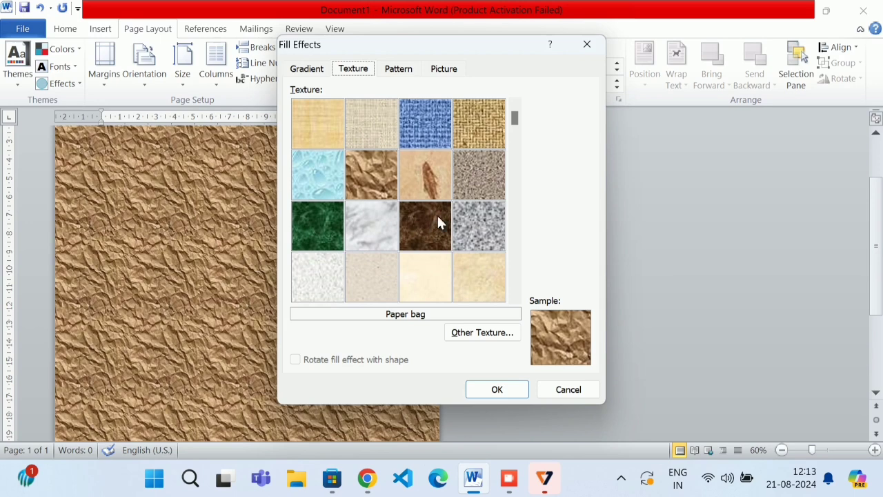
scroll(511, 169, down, 2)
scroll(506, 171, up, 2)
click(338, 181)
click(497, 390)
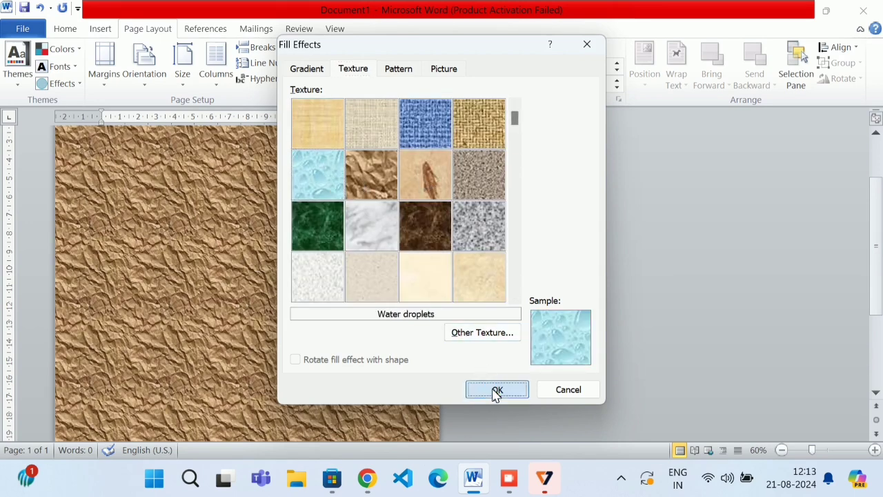
scroll(270, 206, down, 5)
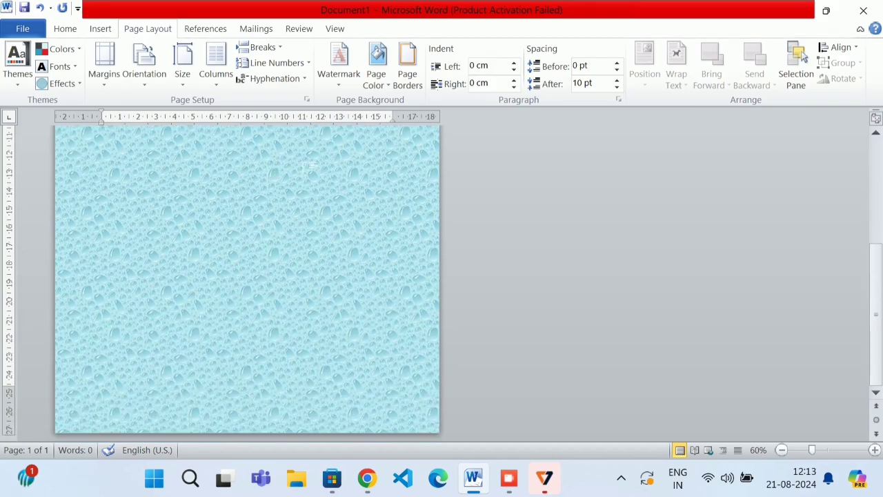
Step: Review the picture, pattern and texture fill options, and look at the files offered as other textures without selecting one
click(376, 69)
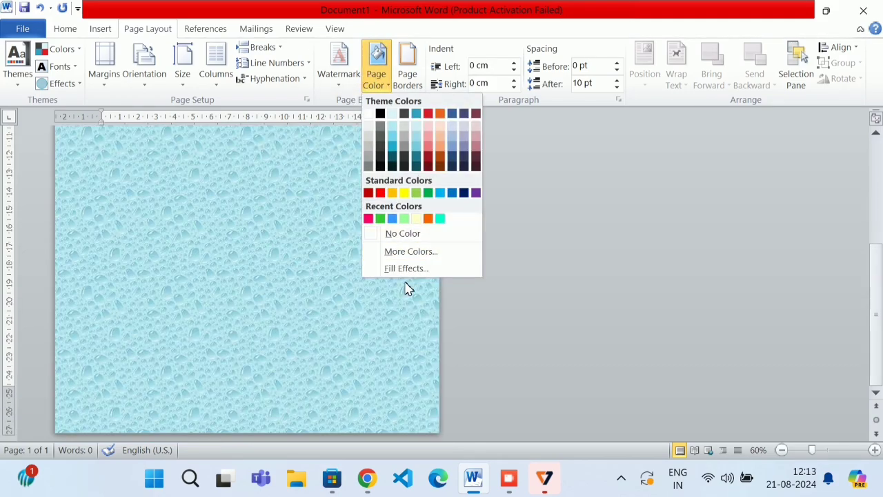
click(417, 270)
click(435, 67)
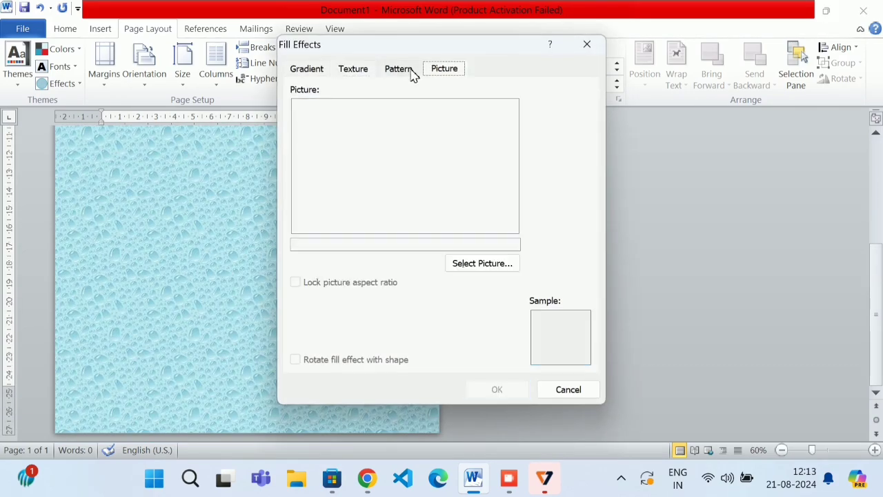
click(404, 71)
click(355, 70)
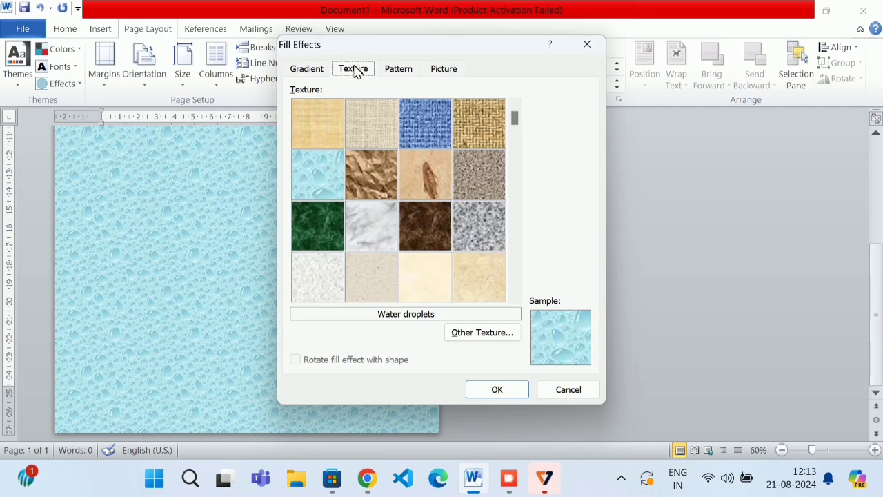
click(477, 333)
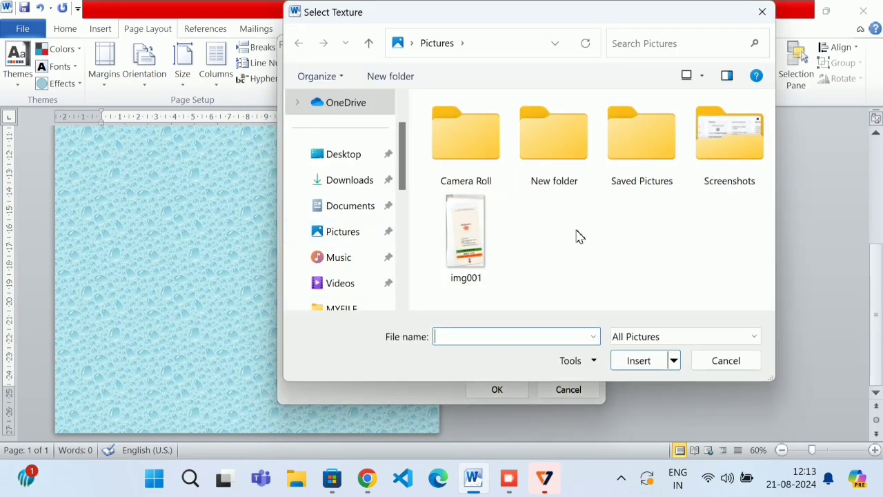
click(761, 12)
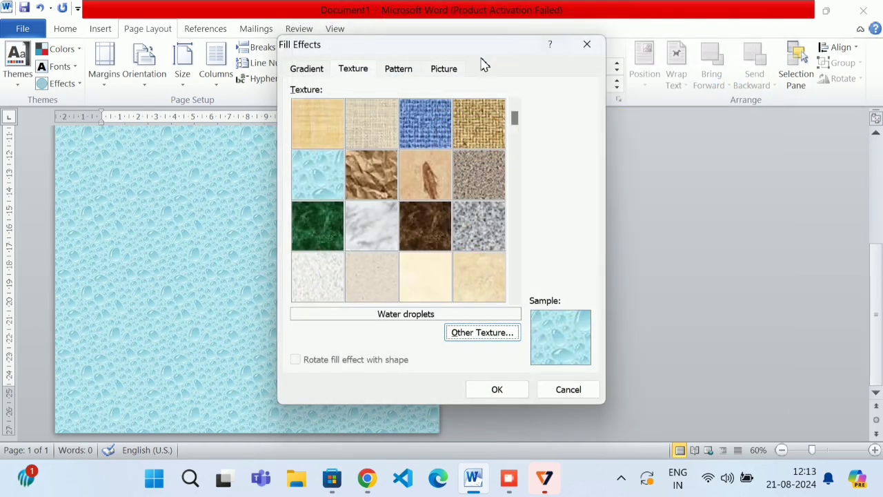
Step: Switch the page background fill to a preset gradient and try the vertical and diagonal up shading styles
click(321, 72)
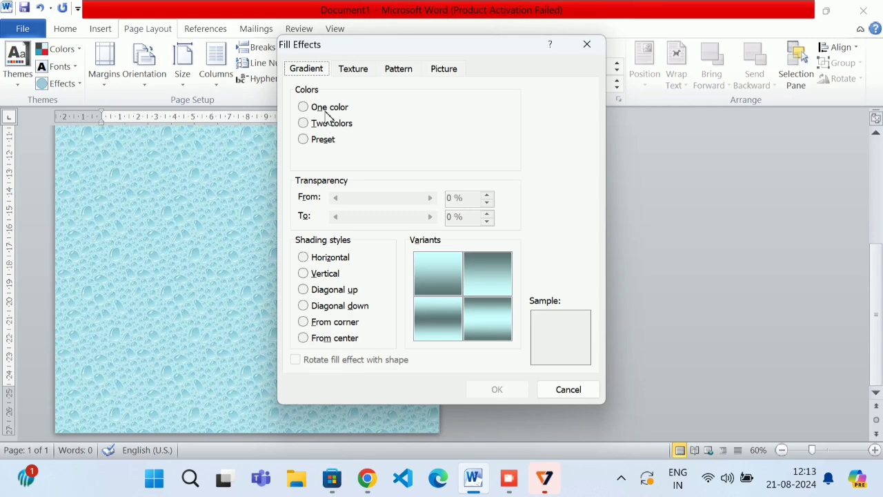
click(327, 144)
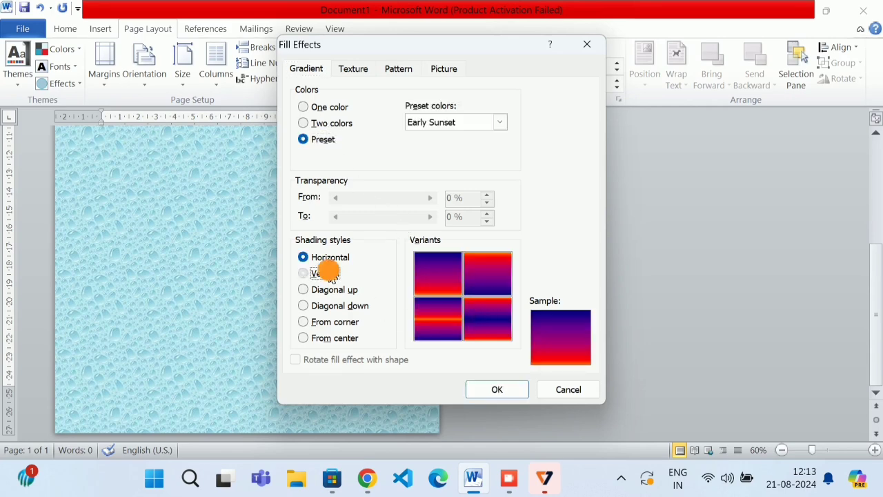
click(330, 275)
click(340, 292)
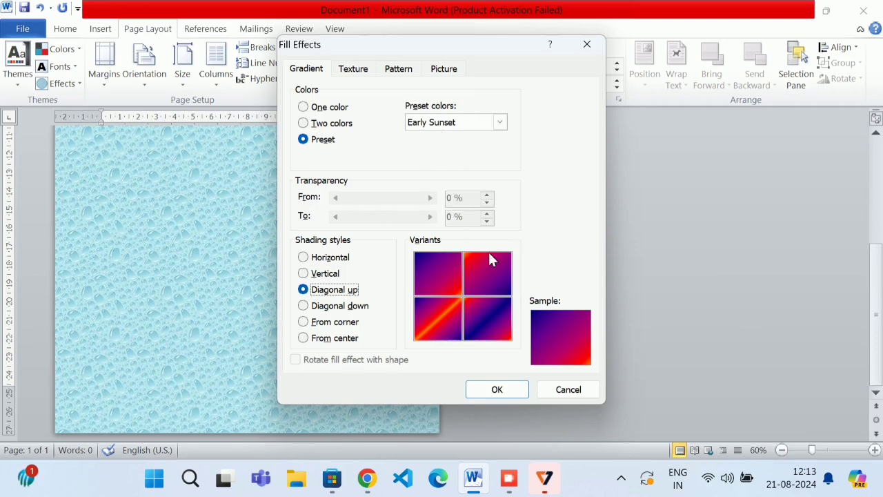
Step: Preview the Late Sunset and Nightfall preset colors, and return the gradient to Early Sunset
click(501, 122)
click(501, 122)
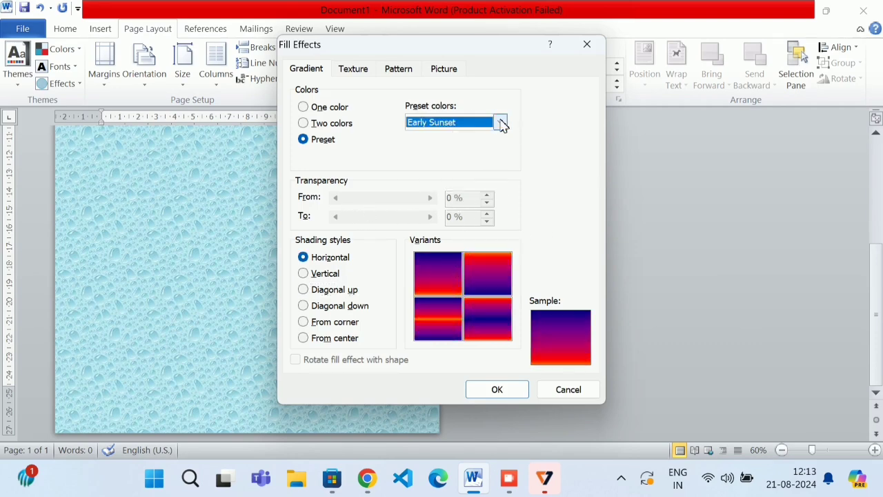
click(501, 123)
click(459, 146)
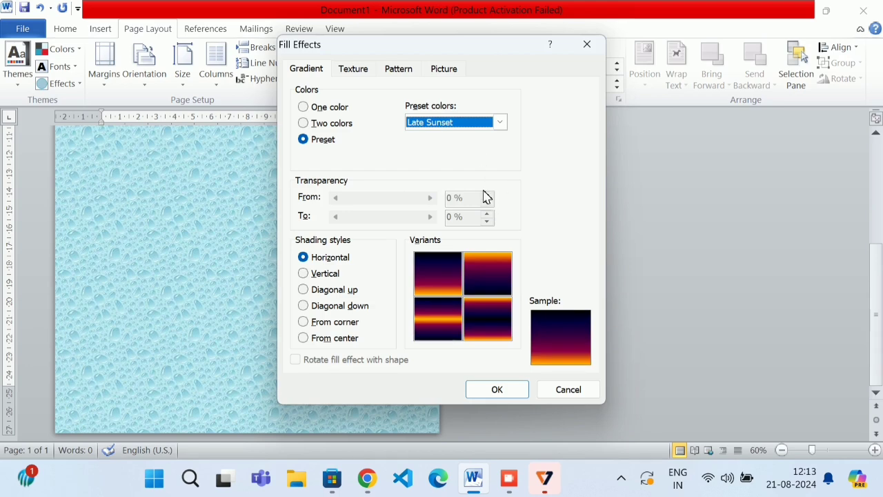
click(483, 122)
click(465, 157)
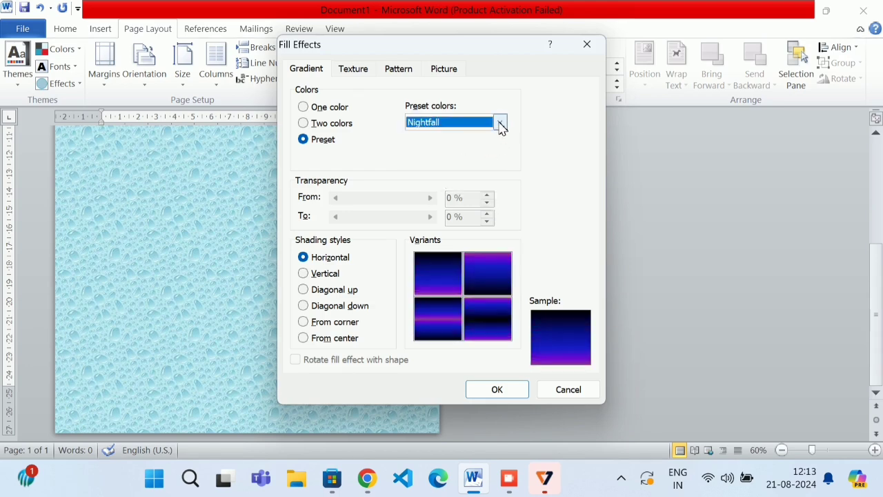
click(501, 124)
click(470, 136)
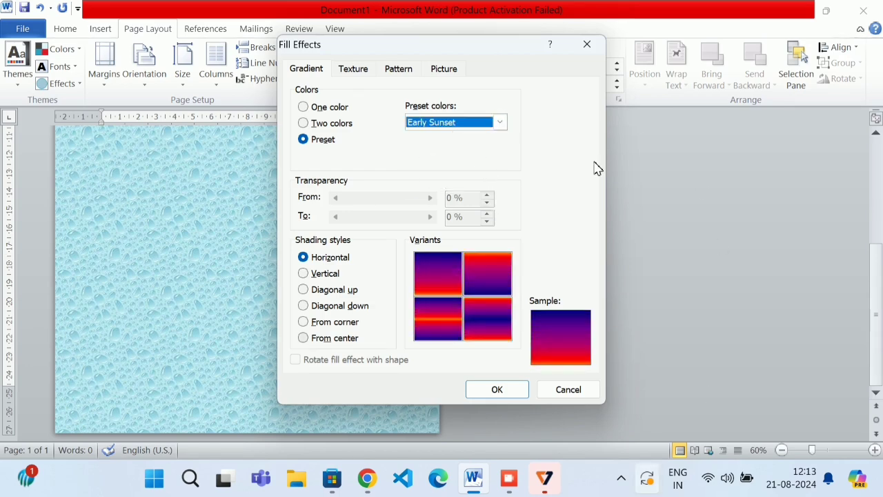
Step: Try the one-color and two-color options, and apply the Early Sunset preset gradient with horizontal shading to the page background
click(338, 110)
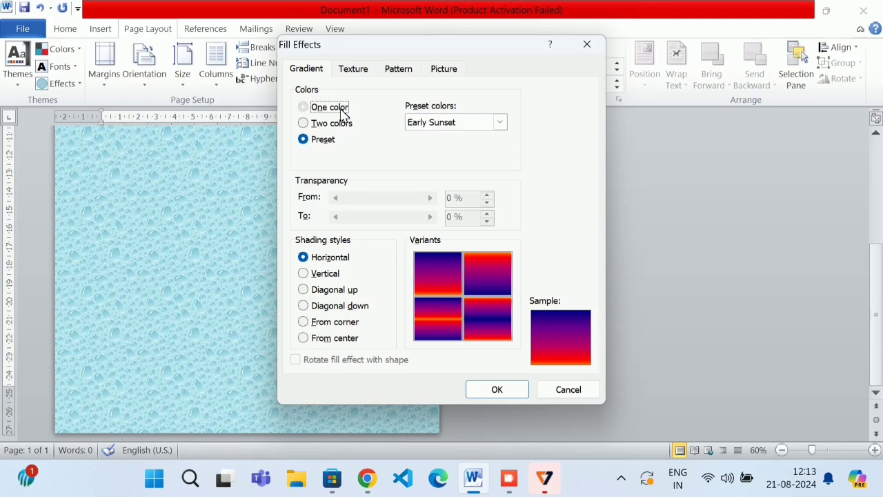
click(338, 126)
click(330, 140)
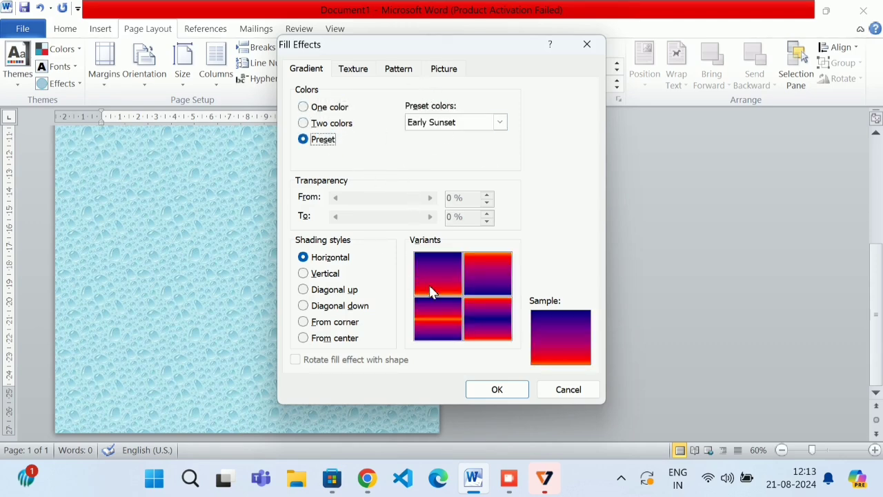
click(498, 392)
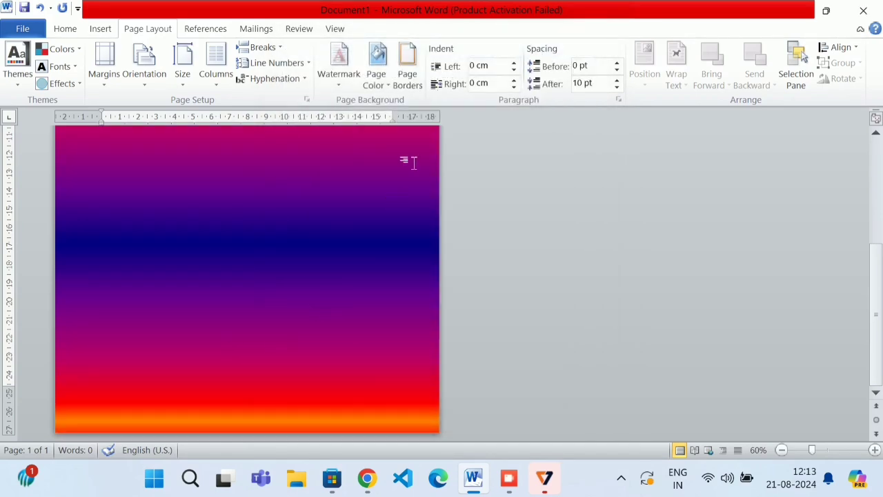
Step: Preview the Daybreak preset, and fill the page background with a horizontal two-color gradient of dark blue and orange
click(374, 83)
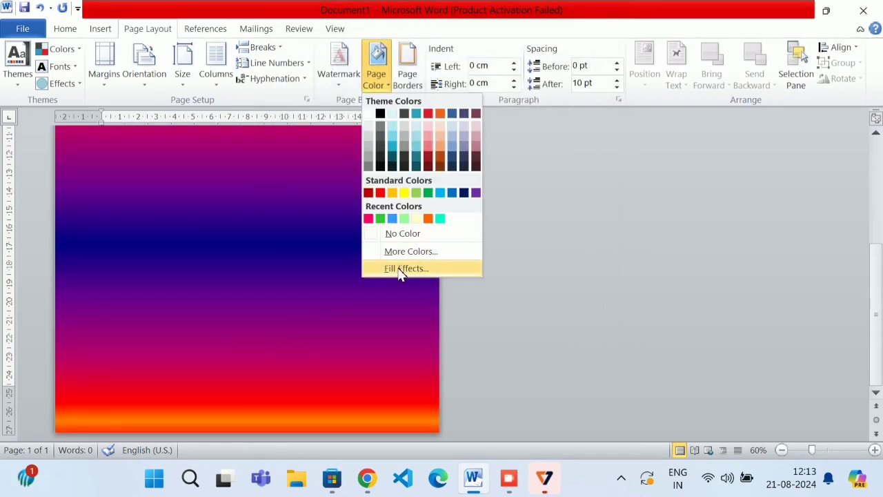
click(405, 268)
click(426, 123)
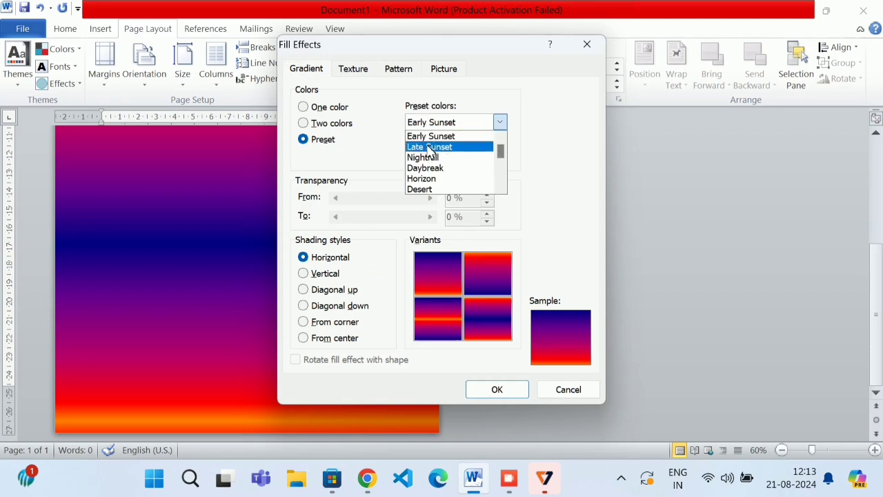
click(435, 167)
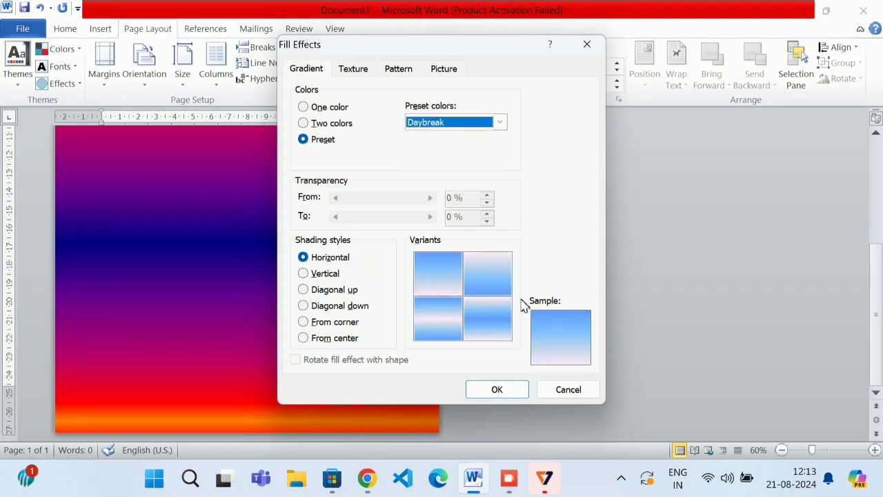
click(343, 130)
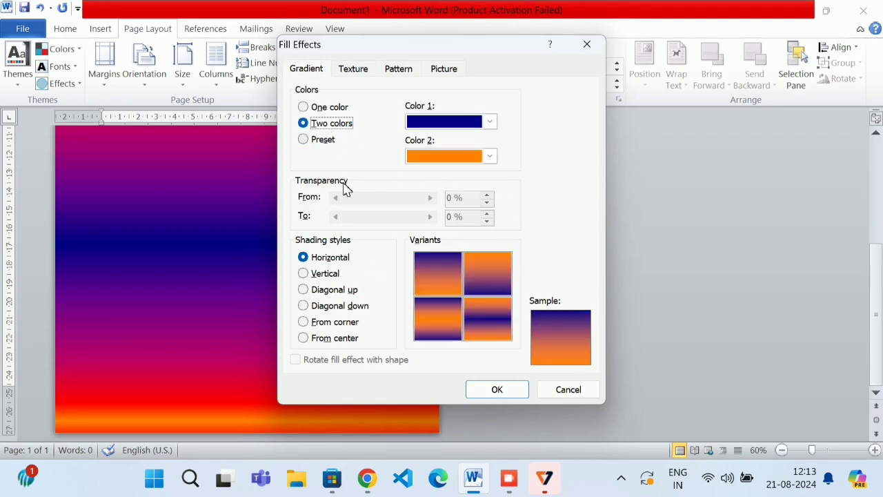
click(495, 387)
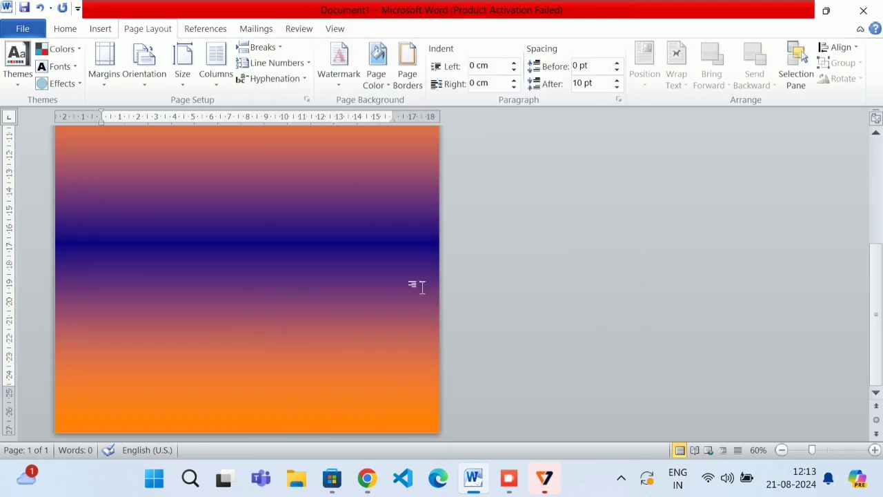
scroll(359, 276, down, 6)
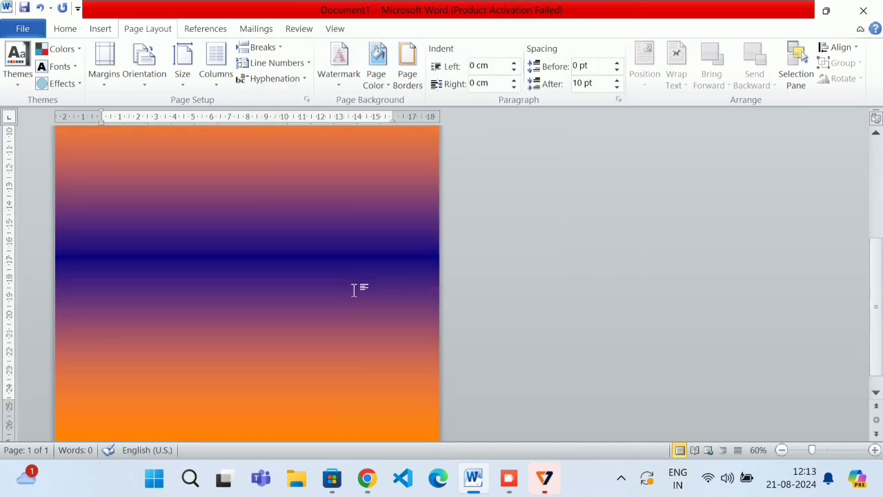
scroll(353, 296, up, 7)
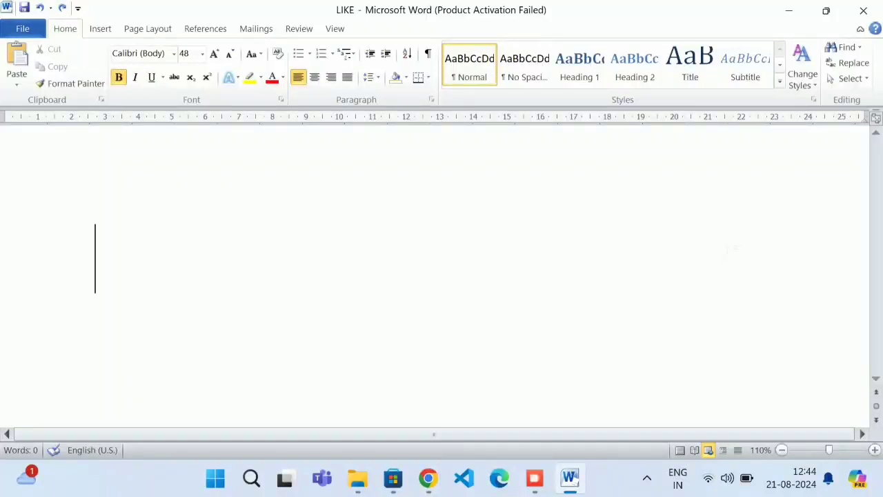
Step: Add the line "LIKE,SHARE AND SUBSCRIBE" to the blank LIKE document and select the word SHARE
text(LIKE,SHARE AND SUBSCRIBE)
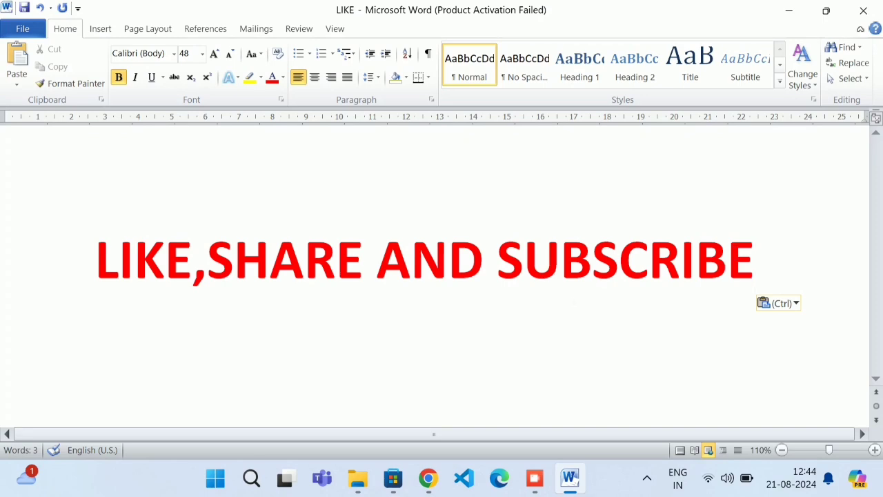
drag(376, 261, 208, 280)
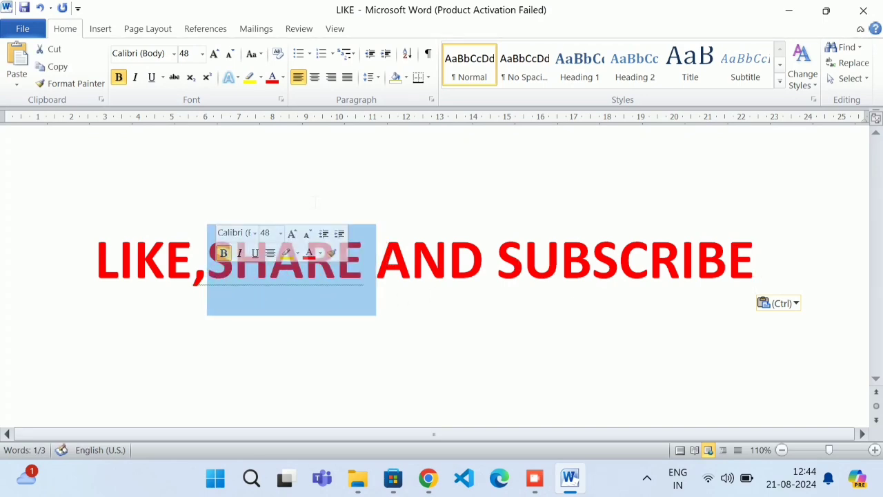